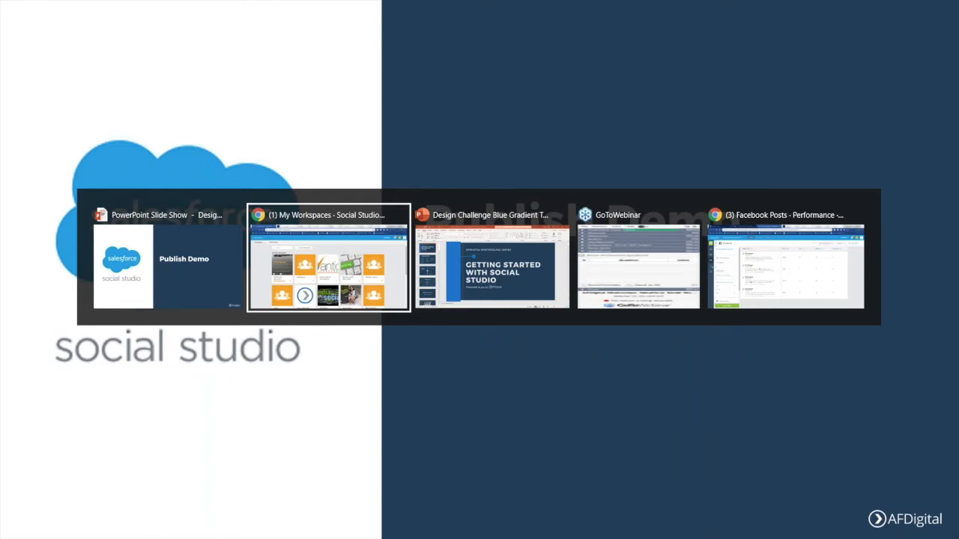
- Switch to Social Studio in the browser and open the Demo Workspace (Webinar) from the workspace list
key(alt+Tab)
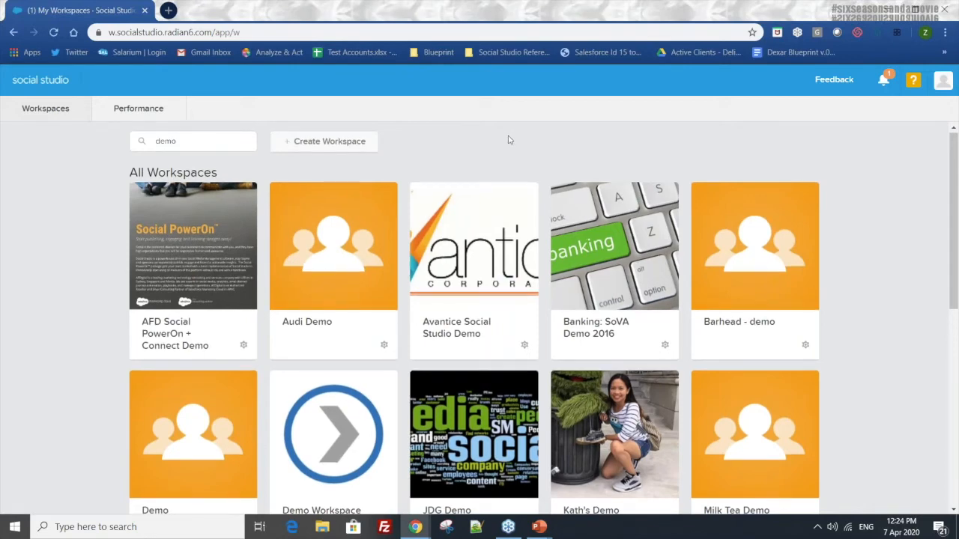
scroll(509, 140, down, 2)
scroll(522, 140, up, 2)
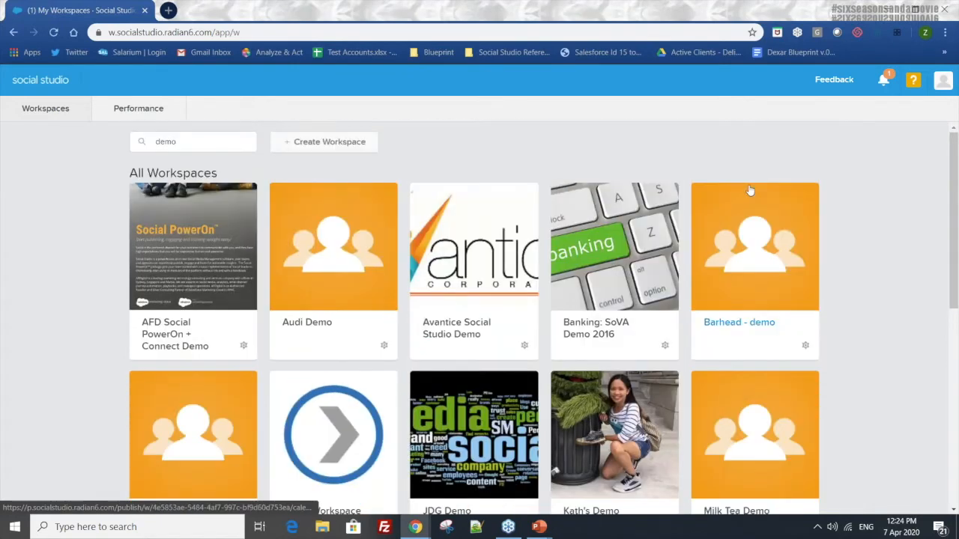
scroll(845, 247, down, 2)
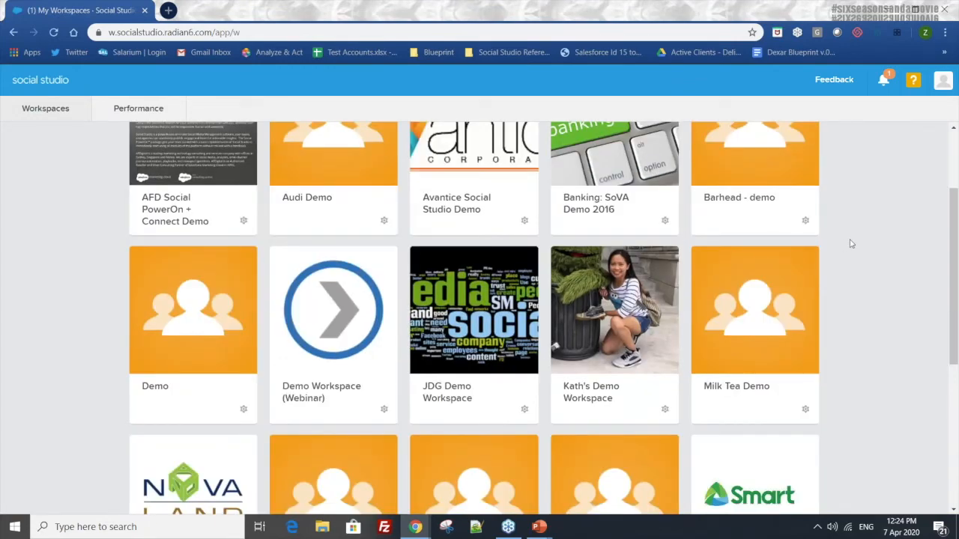
scroll(851, 243, down, 1)
scroll(851, 243, up, 3)
scroll(851, 243, down, 1)
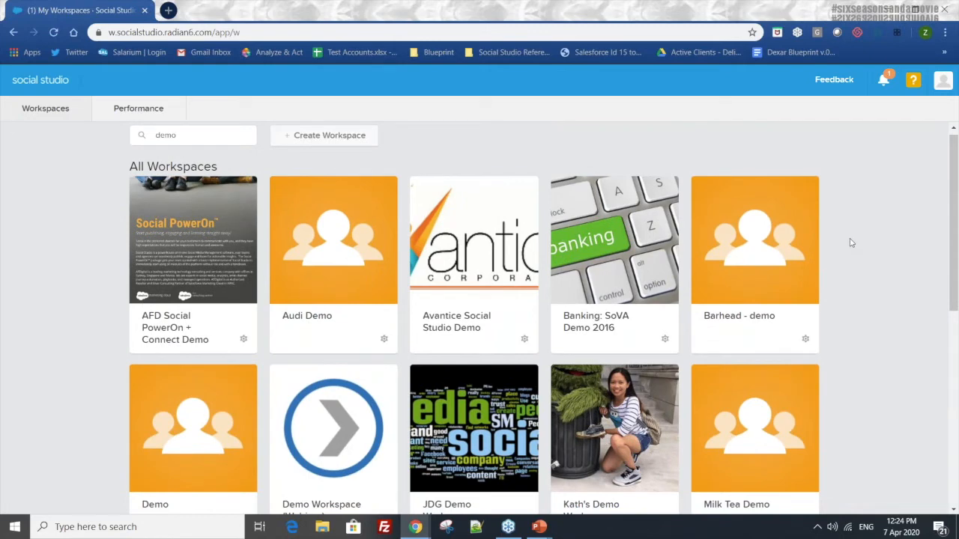
scroll(851, 242, down, 1)
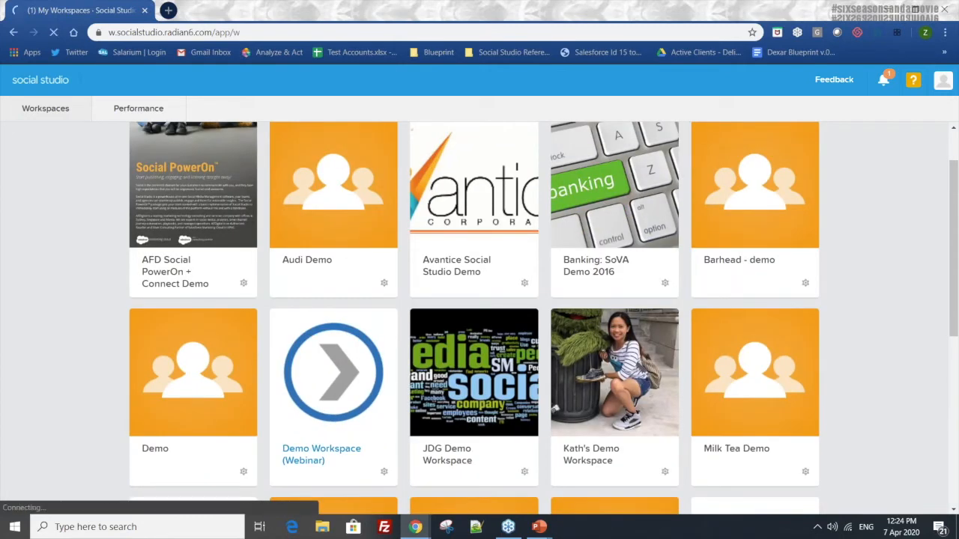
click(321, 449)
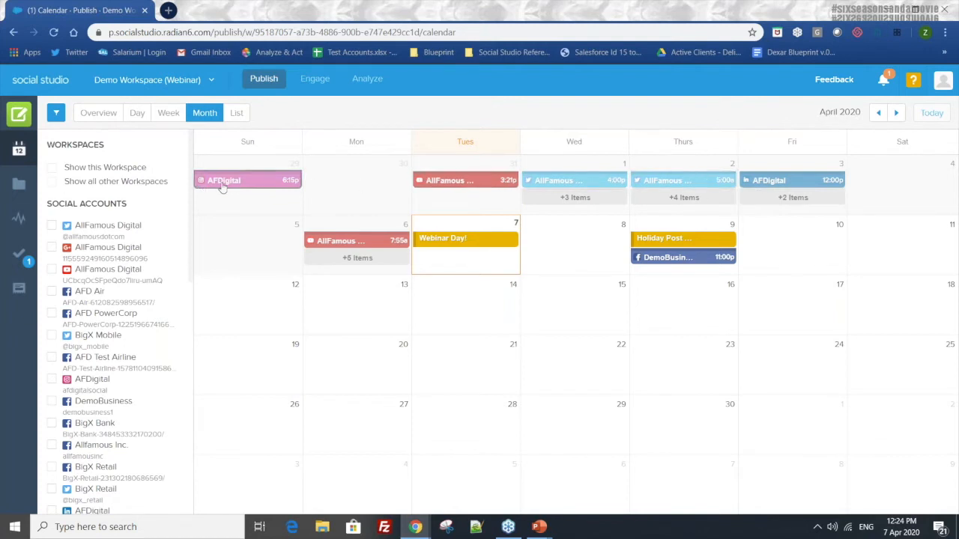
- View the details of the Webinar Day! note on April 7 and close it
click(483, 248)
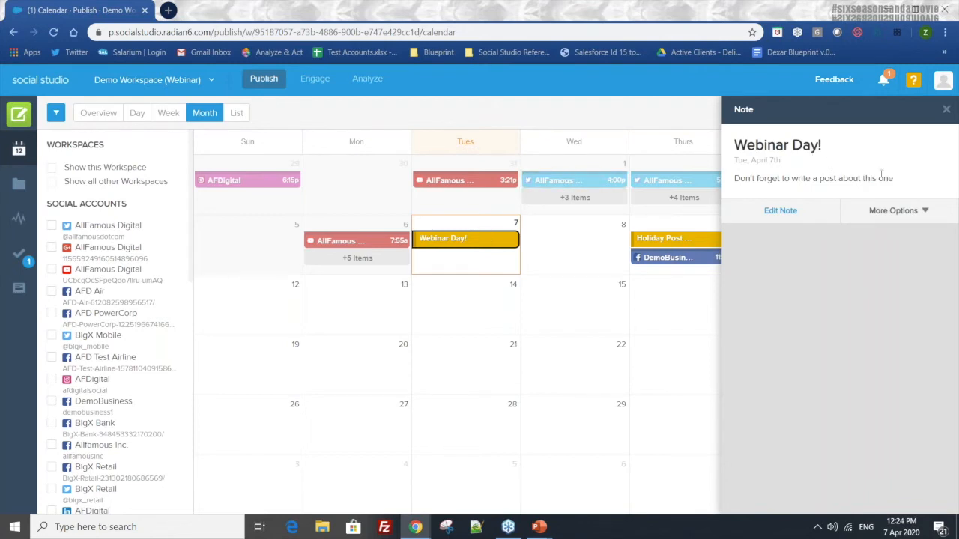
click(946, 110)
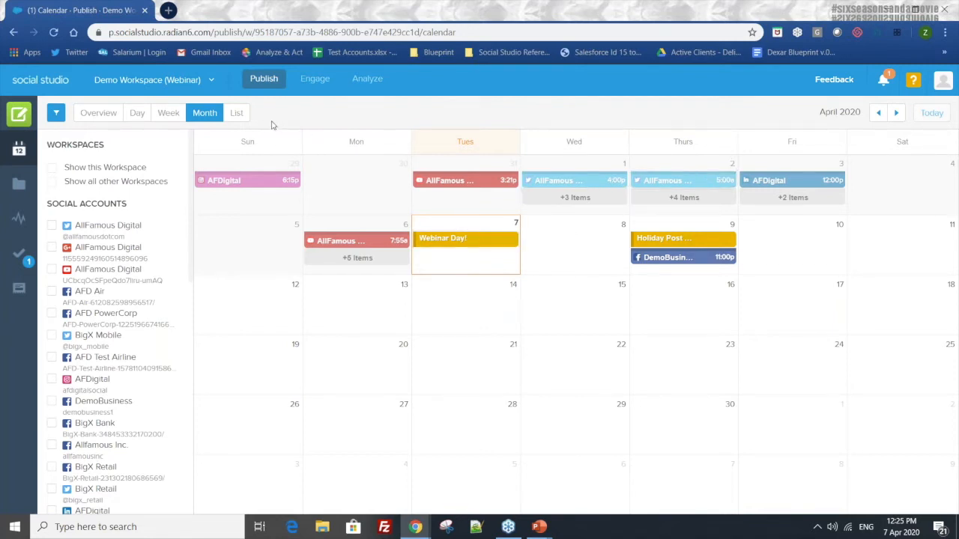
- Look at the publishing calendar in Day, Week, Month and Overview views
click(139, 115)
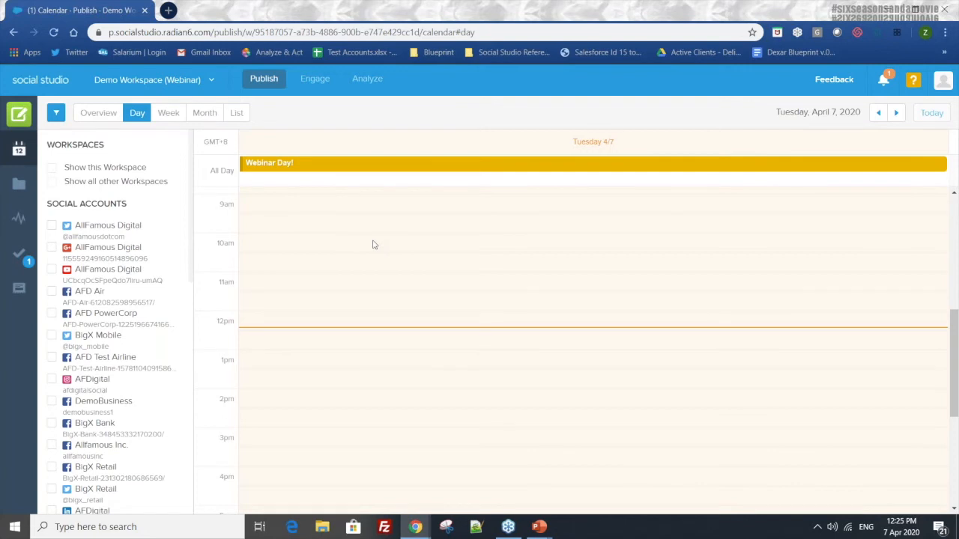
click(175, 119)
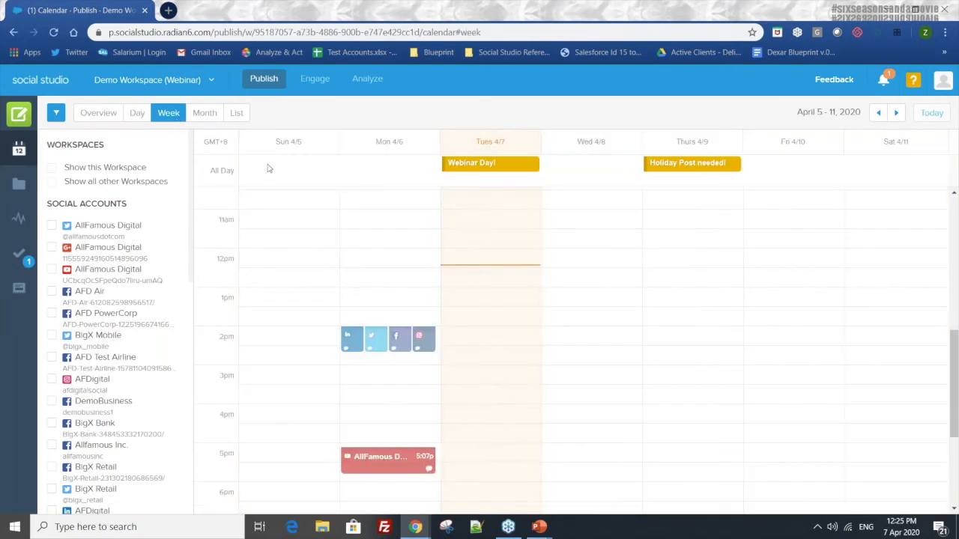
click(202, 115)
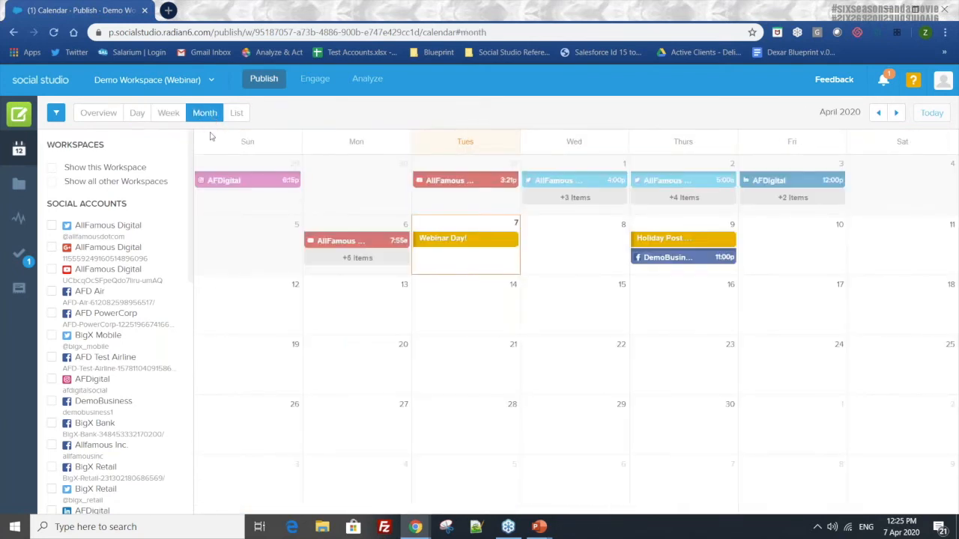
click(112, 118)
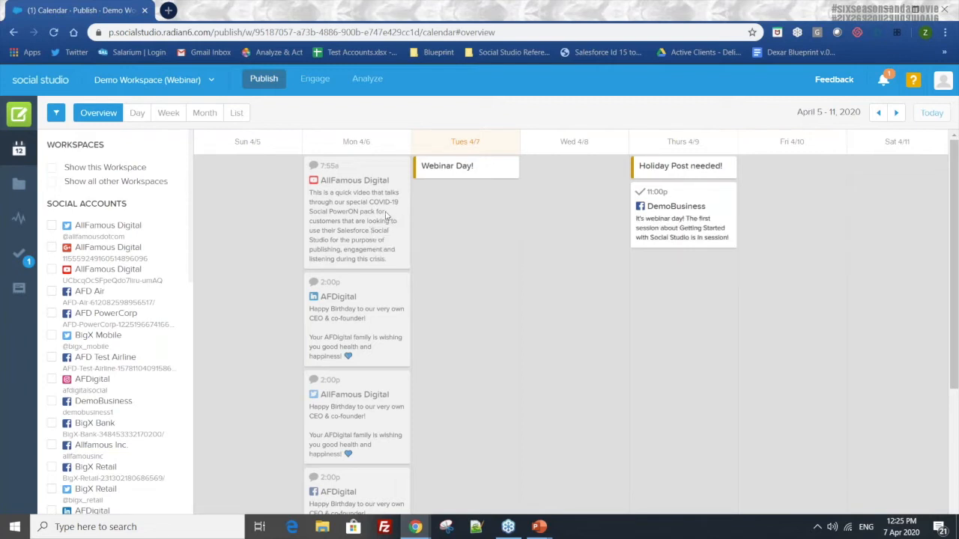
- Show the calendar as a list and look through its scheduled and published posts
click(237, 114)
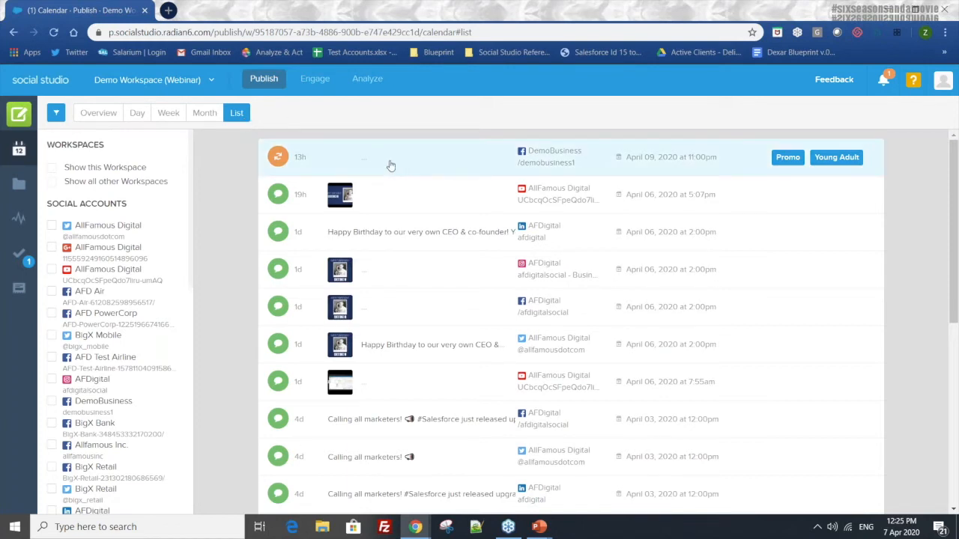
scroll(387, 183, down, 3)
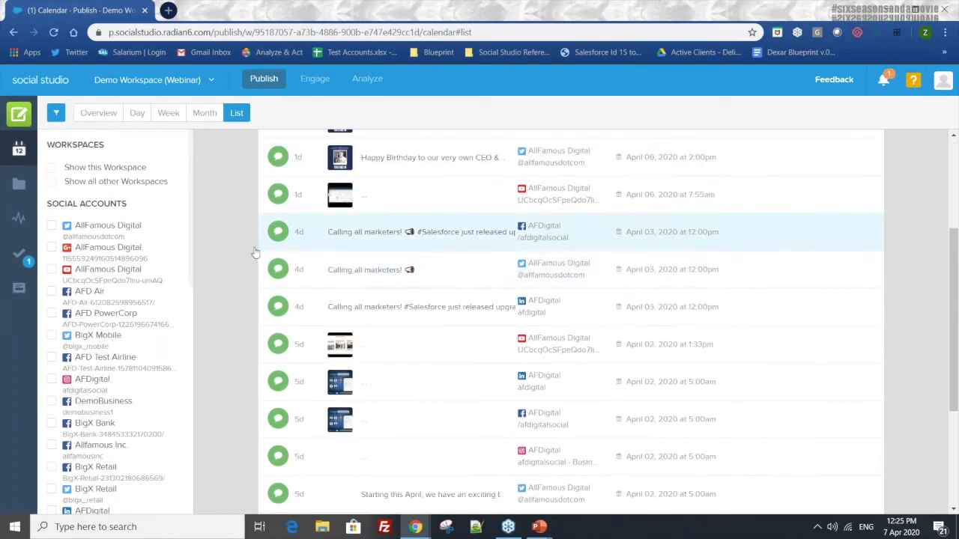
scroll(258, 248, up, 3)
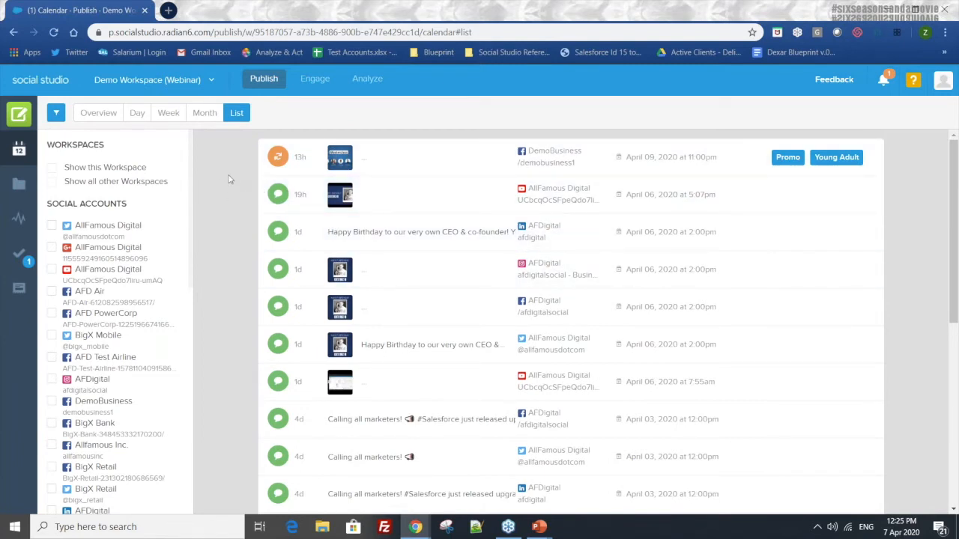
- View the calendar by week, and return it to the Month view
click(169, 113)
scroll(576, 265, up, 5)
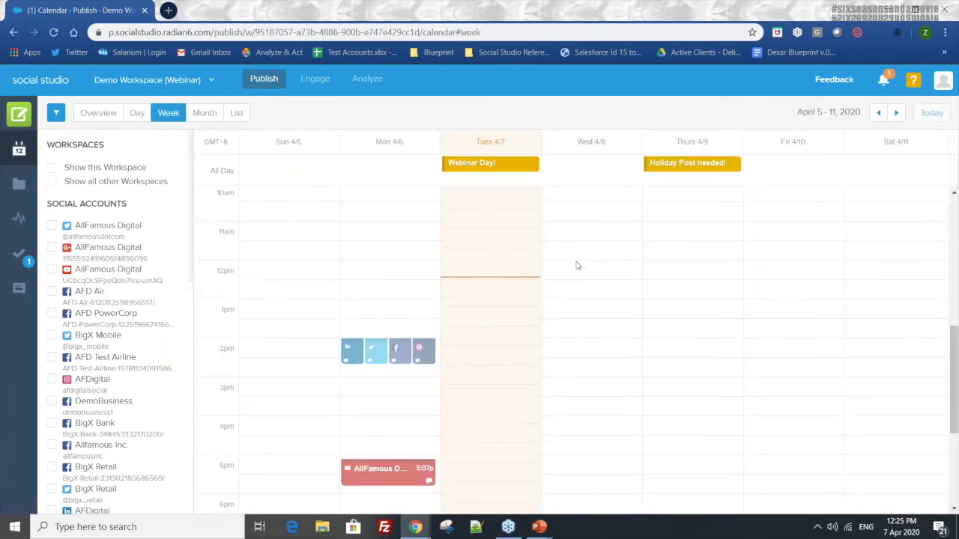
click(214, 114)
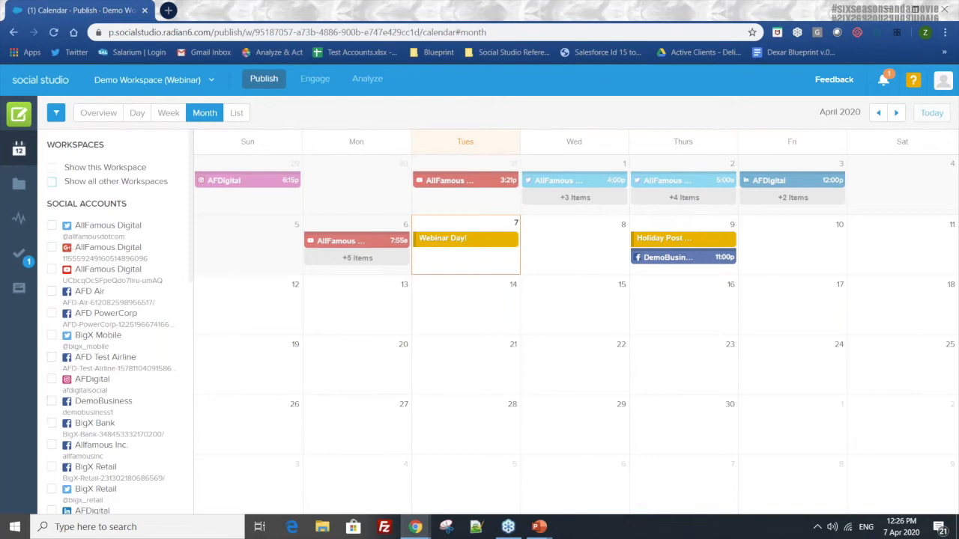
- Filter the calendar by the AllFamous Digital Twitter, Google+ and YouTube accounts and the AFDigital Facebook account
scroll(67, 299, down, 1)
scroll(75, 193, up, 1)
click(52, 225)
click(52, 247)
click(52, 269)
scroll(48, 352, down, 4)
click(51, 350)
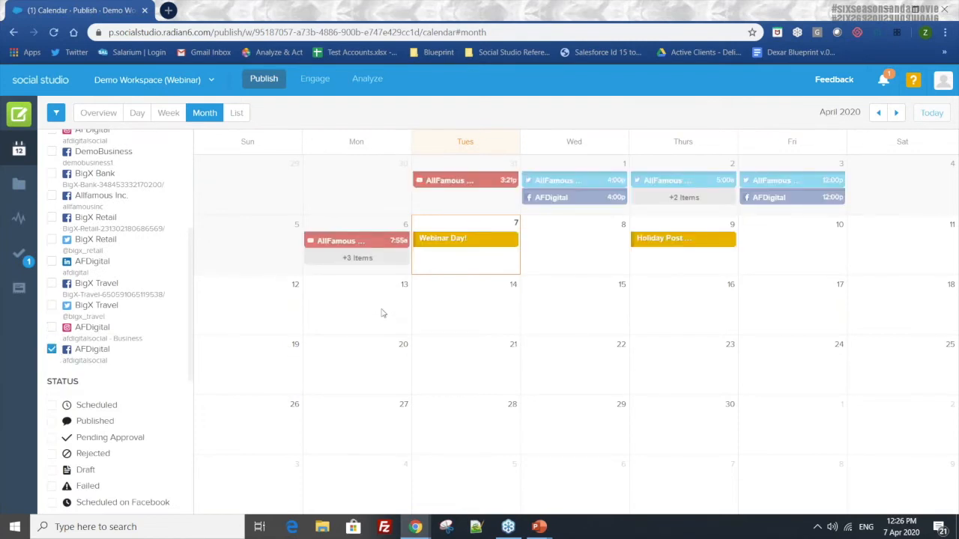
- Clear all the selected social account filters from the calendar
scroll(161, 259, up, 3)
click(52, 185)
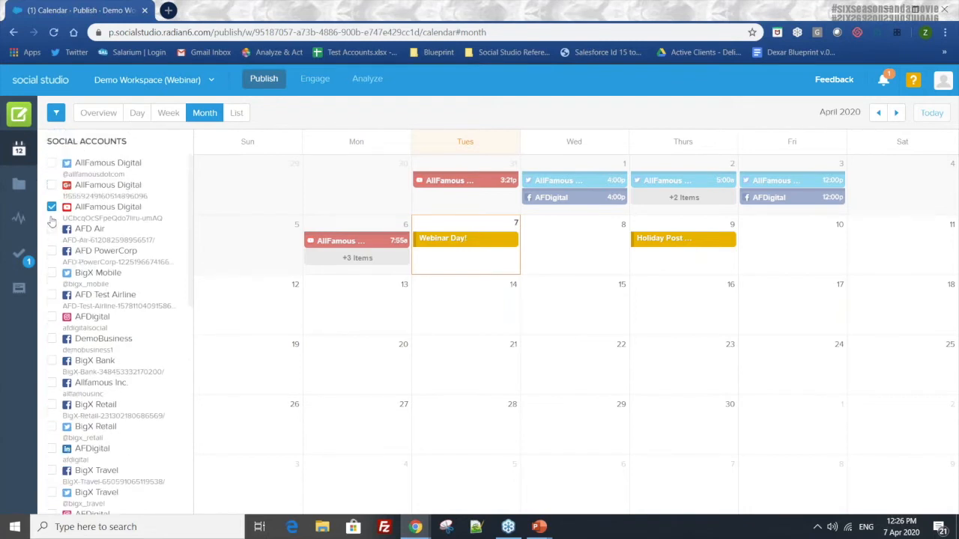
click(51, 207)
scroll(49, 221, down, 1)
scroll(50, 222, down, 2)
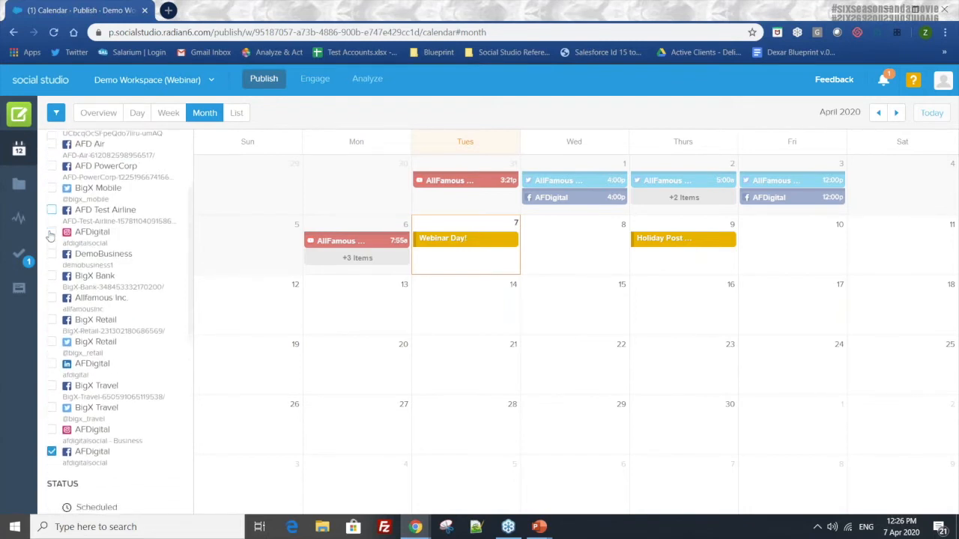
click(51, 412)
scroll(65, 403, down, 1)
scroll(113, 367, down, 4)
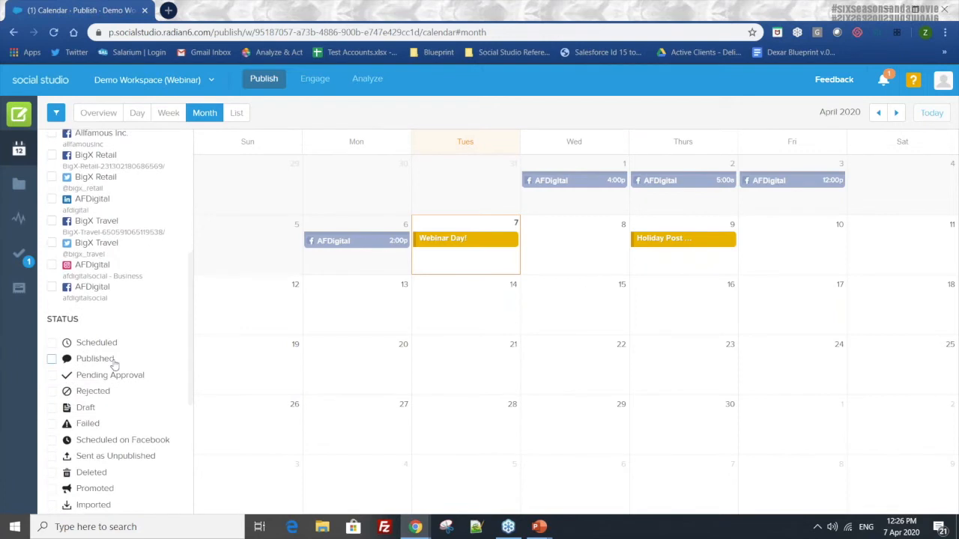
- Filter the calendar by the Pending Approval status, and remove that filter again
scroll(178, 322, down, 1)
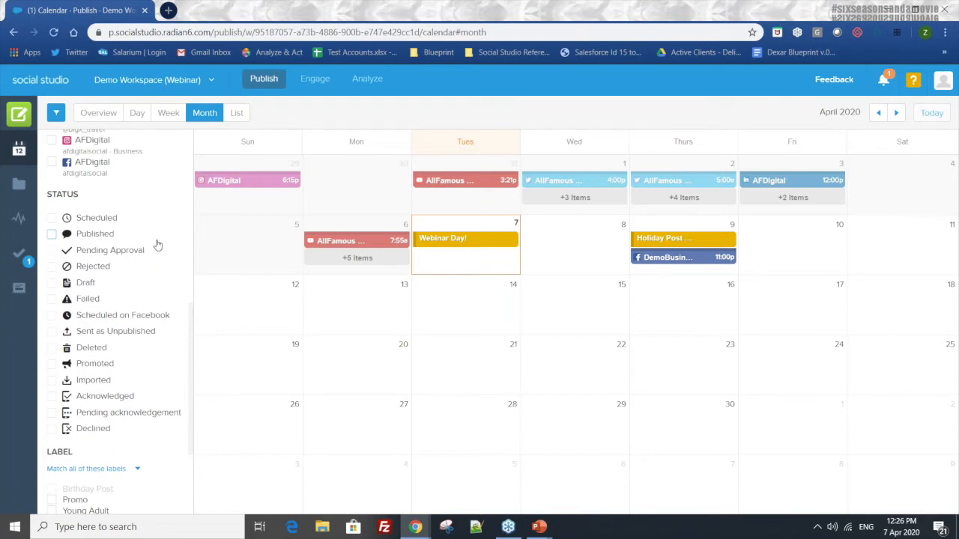
click(52, 252)
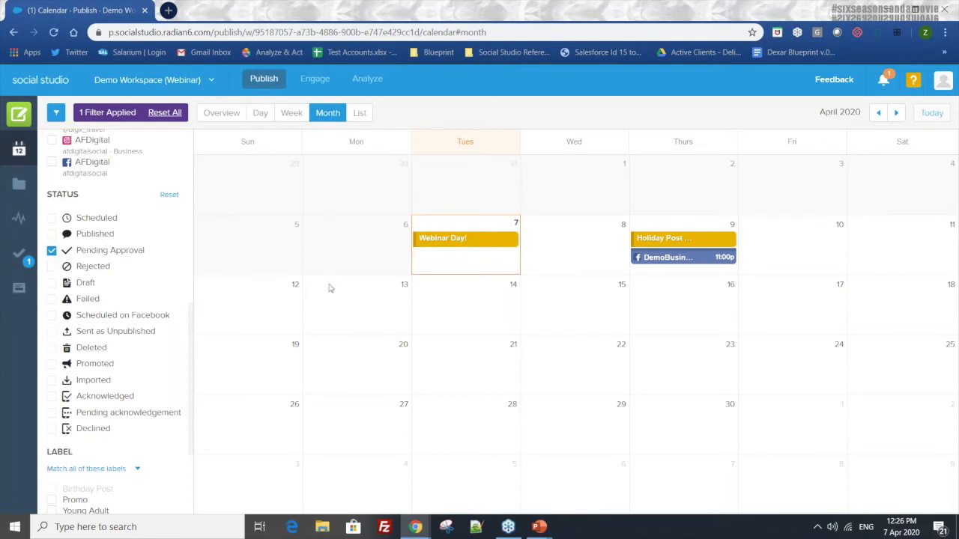
click(52, 250)
click(51, 252)
click(51, 252)
- Filter the calendar by the Promo label, view it as a list, and remove the label filter
scroll(98, 284, down, 2)
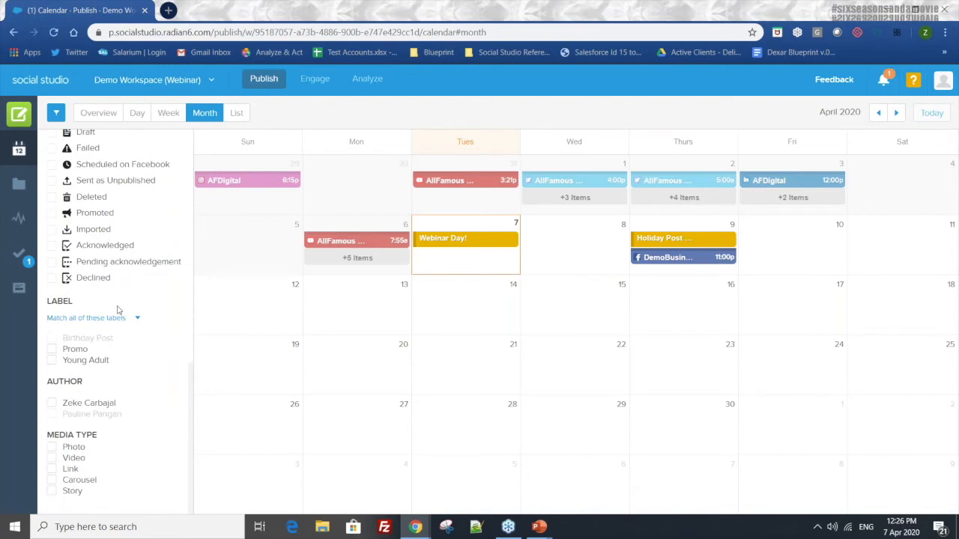
click(52, 349)
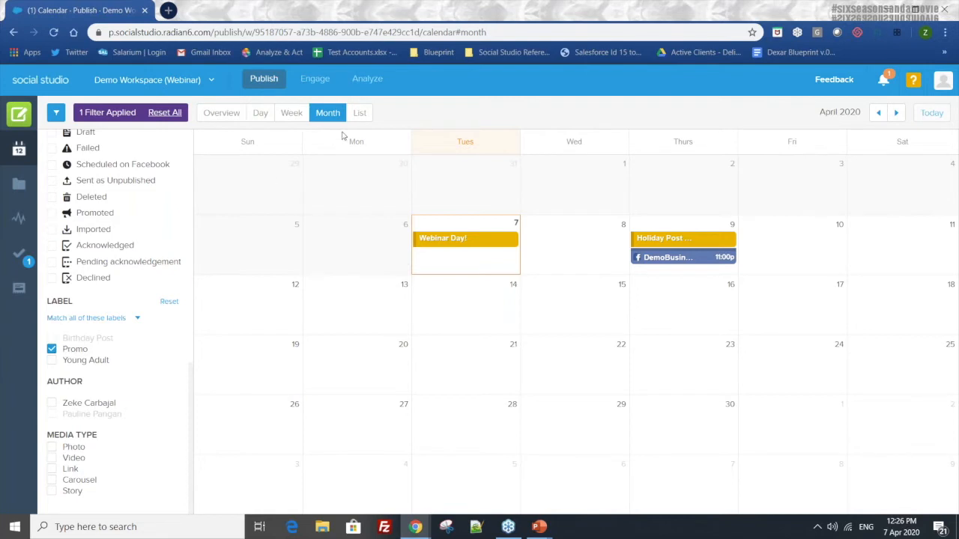
click(360, 114)
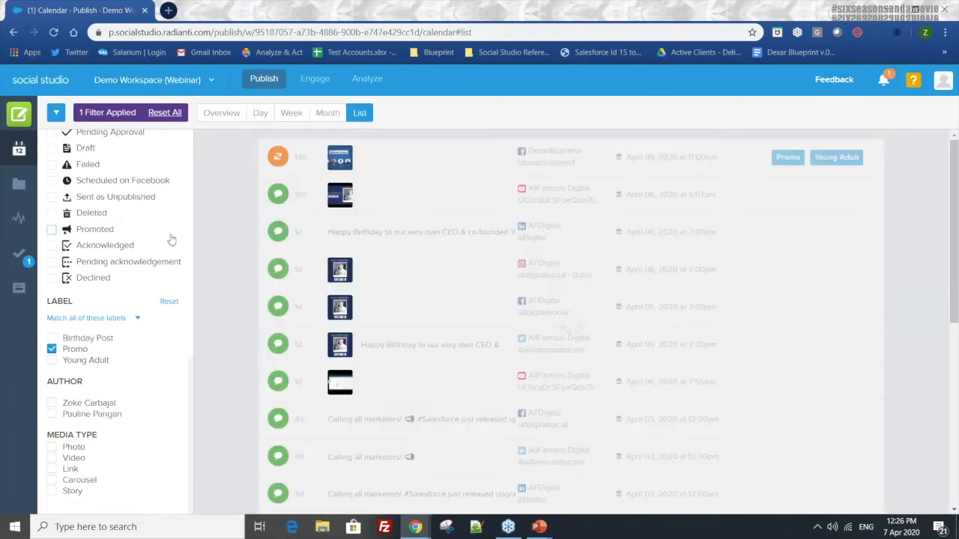
scroll(711, 303, down, 2)
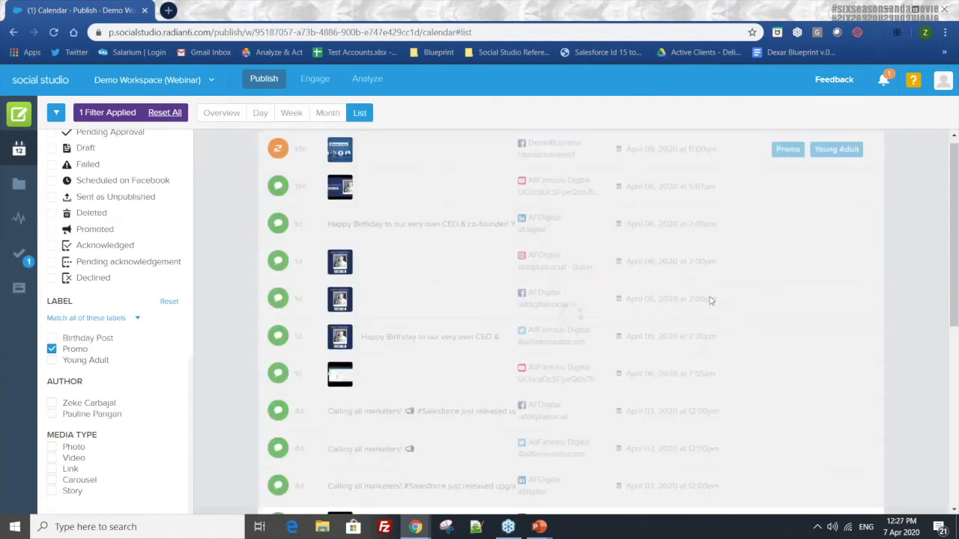
scroll(676, 300, up, 2)
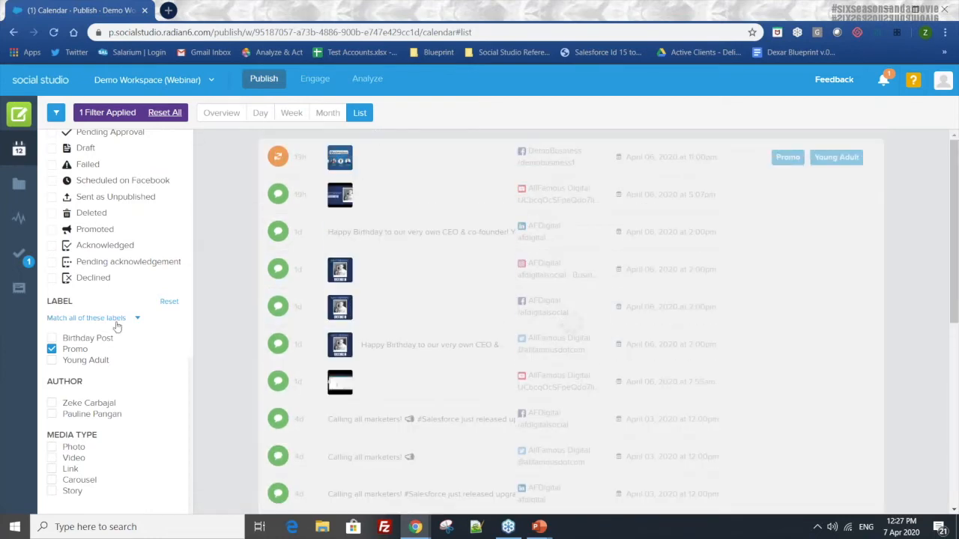
click(81, 349)
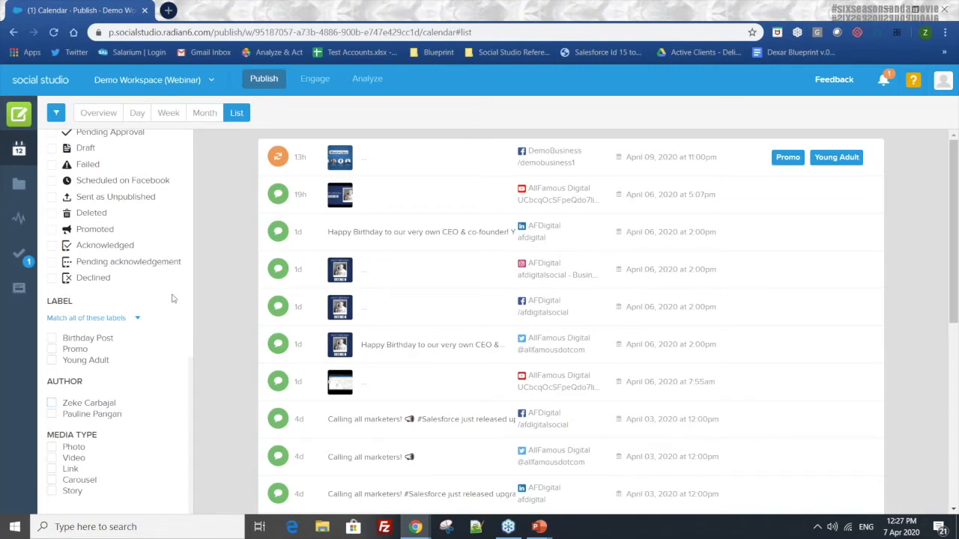
- Return the calendar to Month view and start a Facebook post on Wednesday, April 8
click(157, 119)
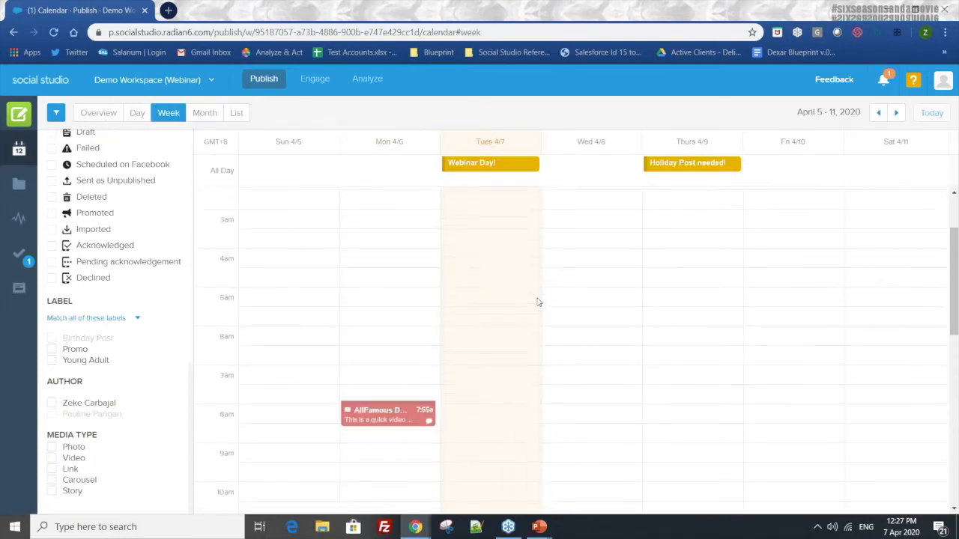
click(216, 120)
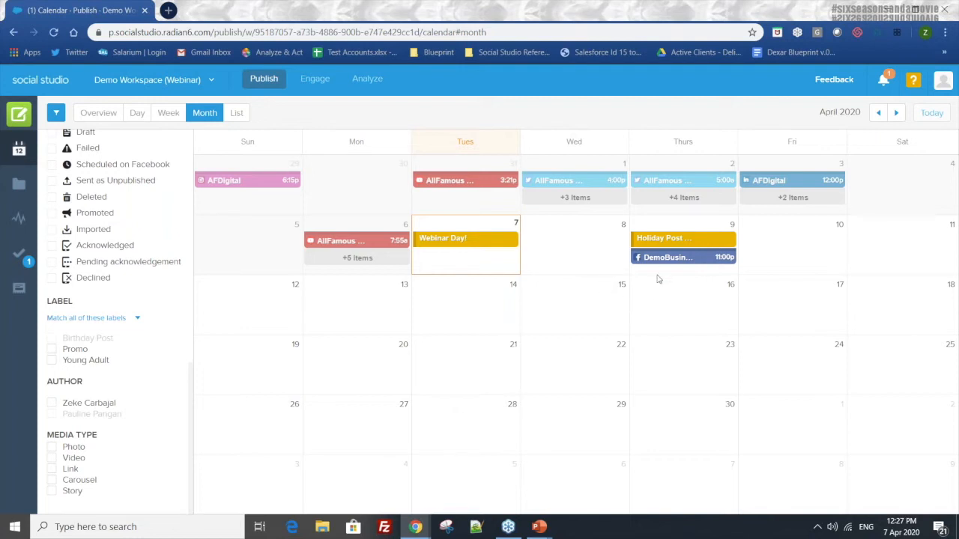
click(568, 250)
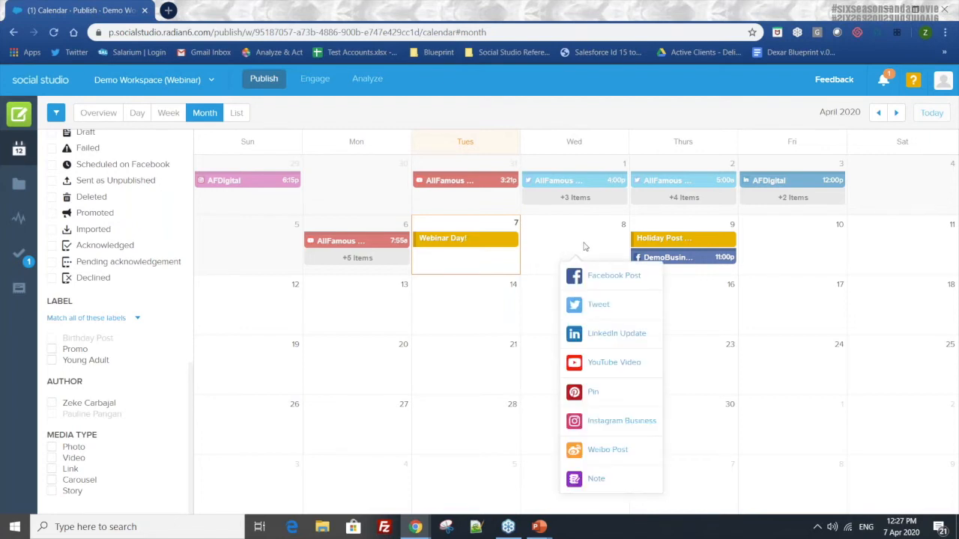
click(579, 285)
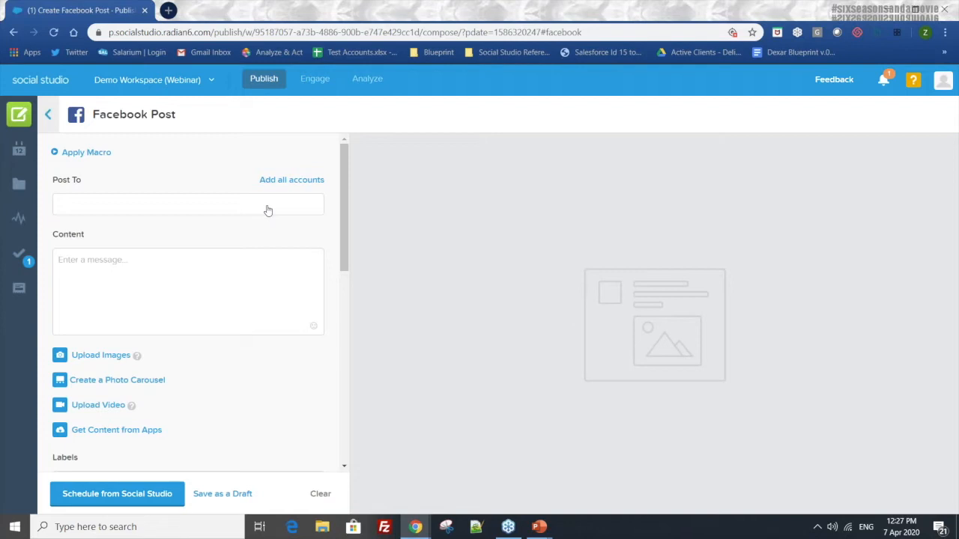
- Add AFD PowerCorp, AFD Air and BigX Bank as the accounts the Facebook post is published to
click(269, 210)
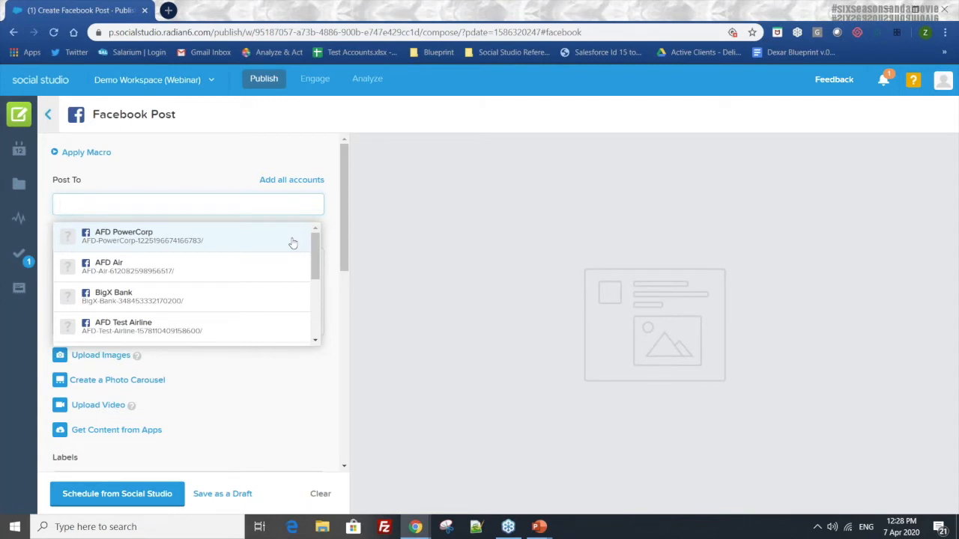
click(226, 241)
click(217, 259)
click(212, 287)
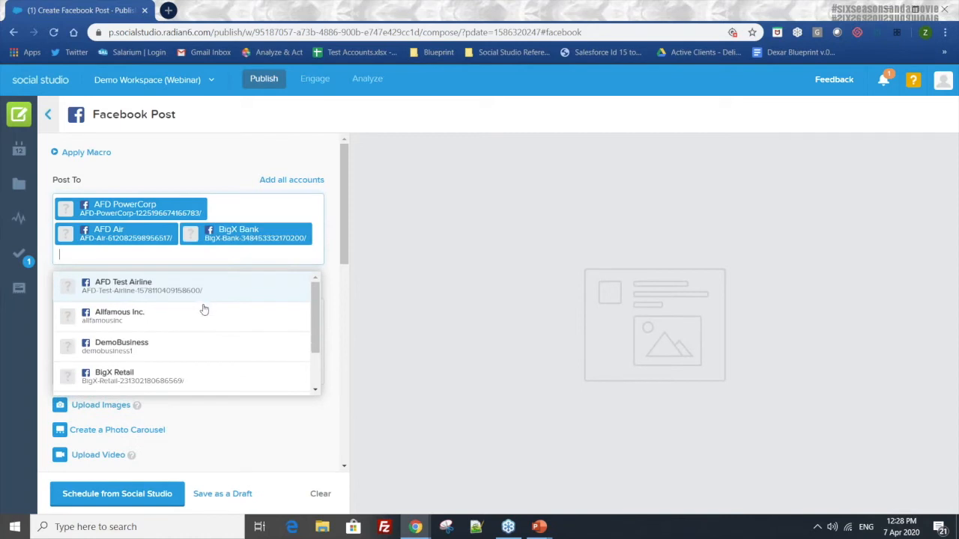
- Add AFD Test Airline, DemoBusiness, BigX Retail and AFDigital to the accounts the post is published to, taking Allfamous Inc. back out
click(204, 290)
click(188, 315)
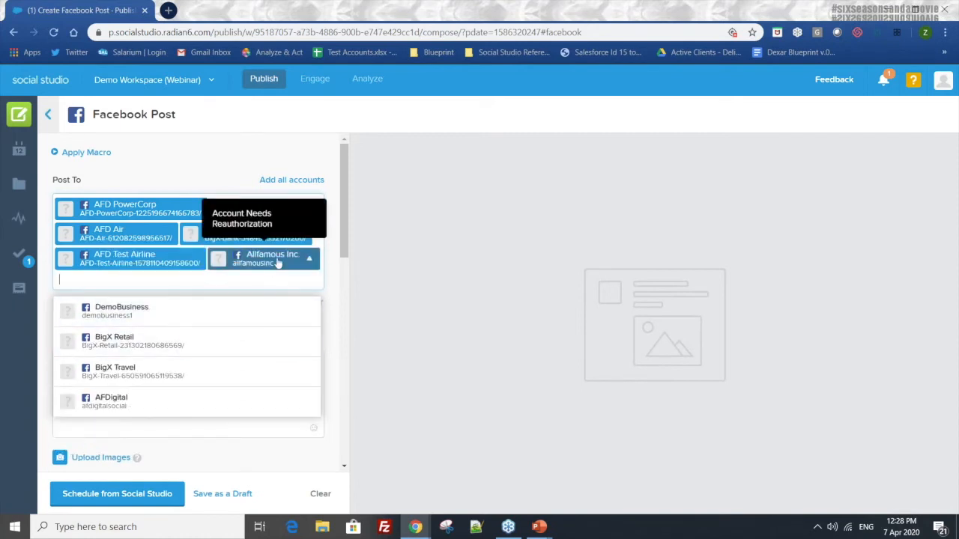
click(311, 257)
click(173, 347)
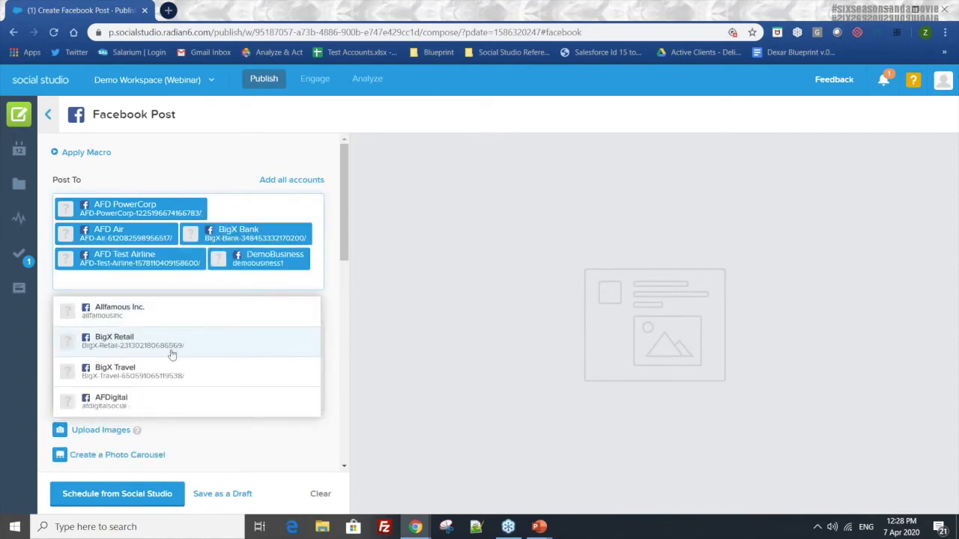
click(172, 352)
click(161, 371)
click(272, 293)
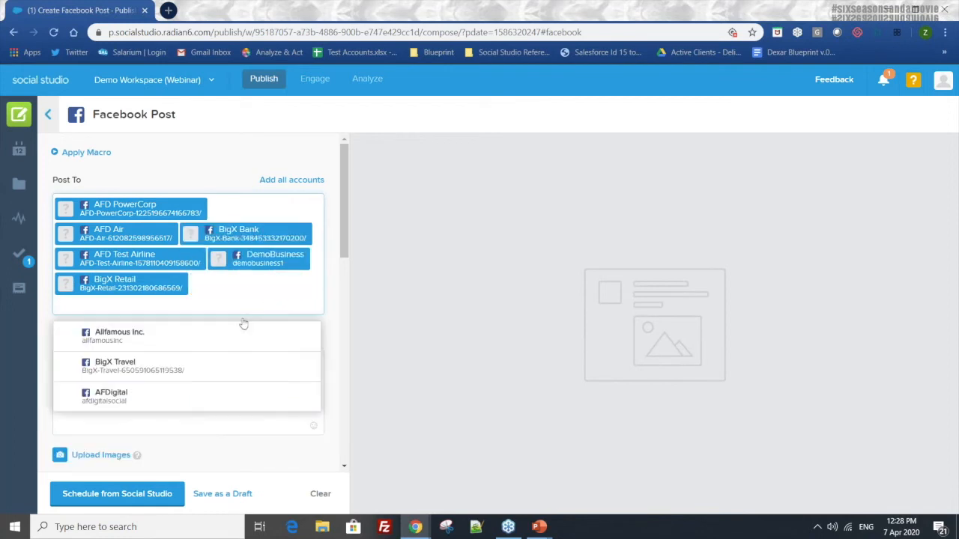
click(142, 397)
click(332, 304)
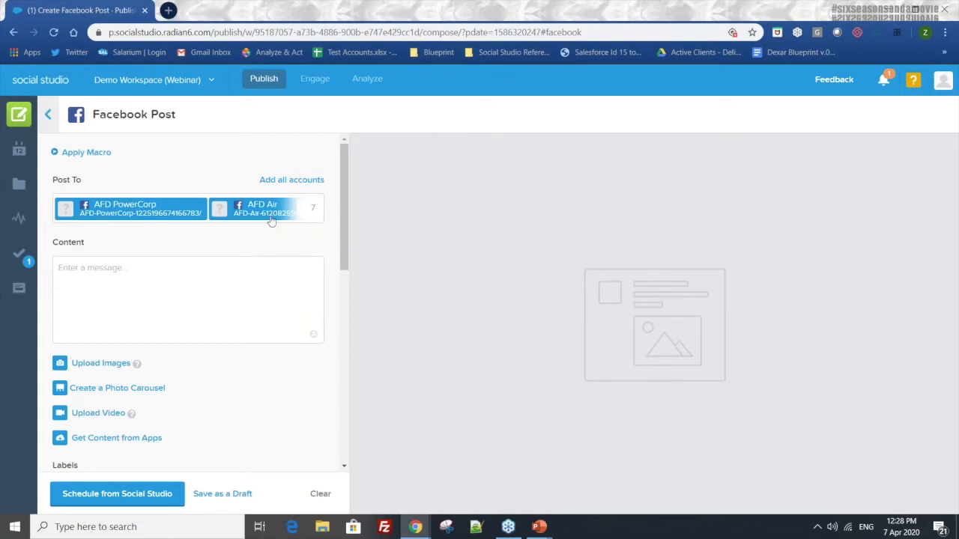
- Write "Register for the upcoming webinars!" as the content of the Facebook post
click(163, 295)
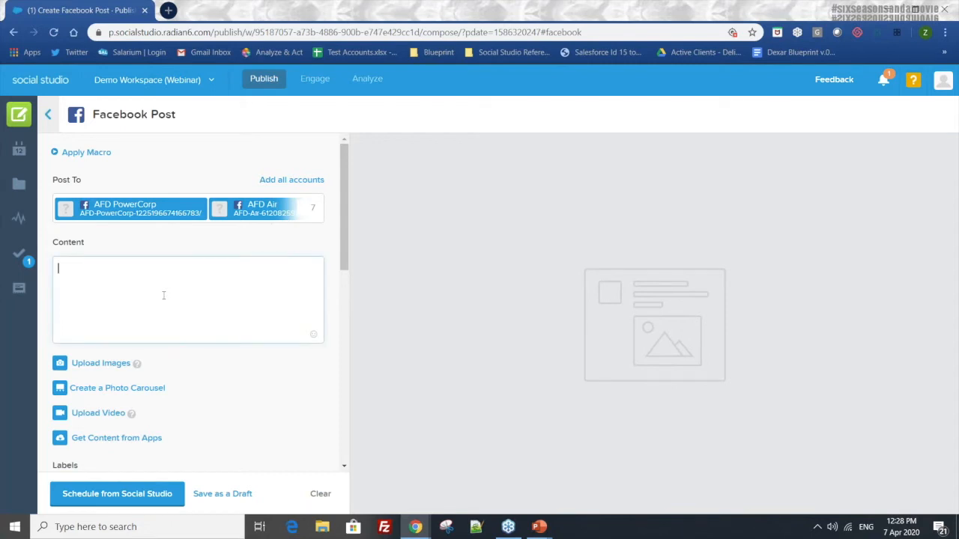
text(Regis)
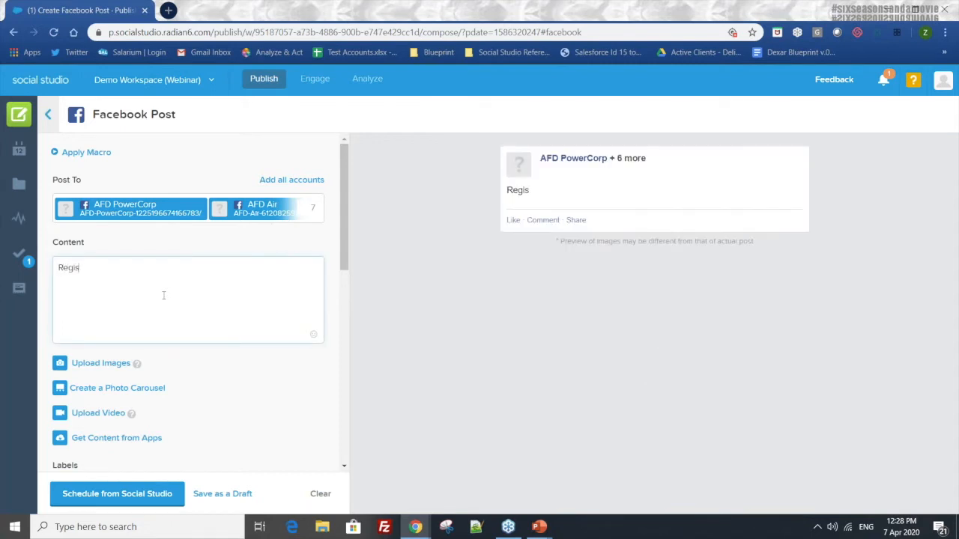
text(ter for the upcomin)
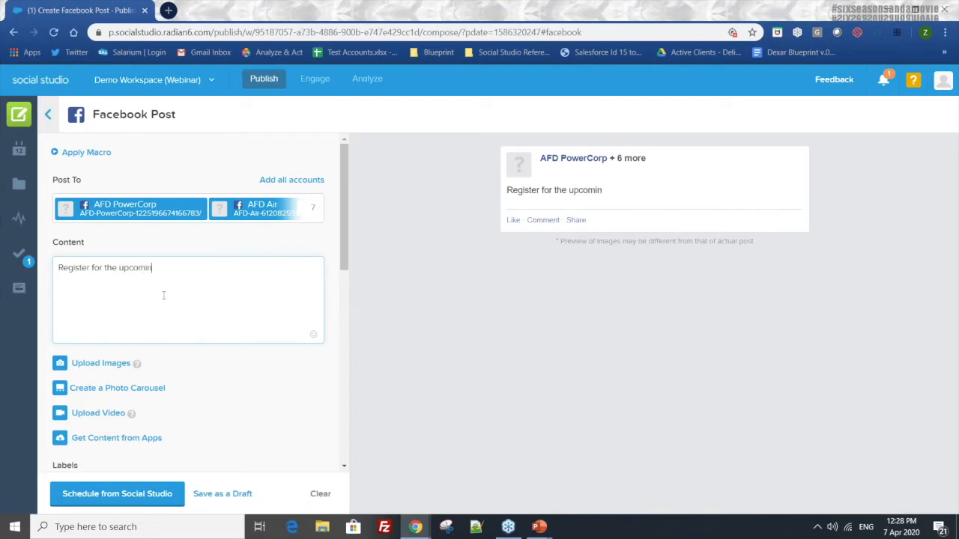
text(g webinars!)
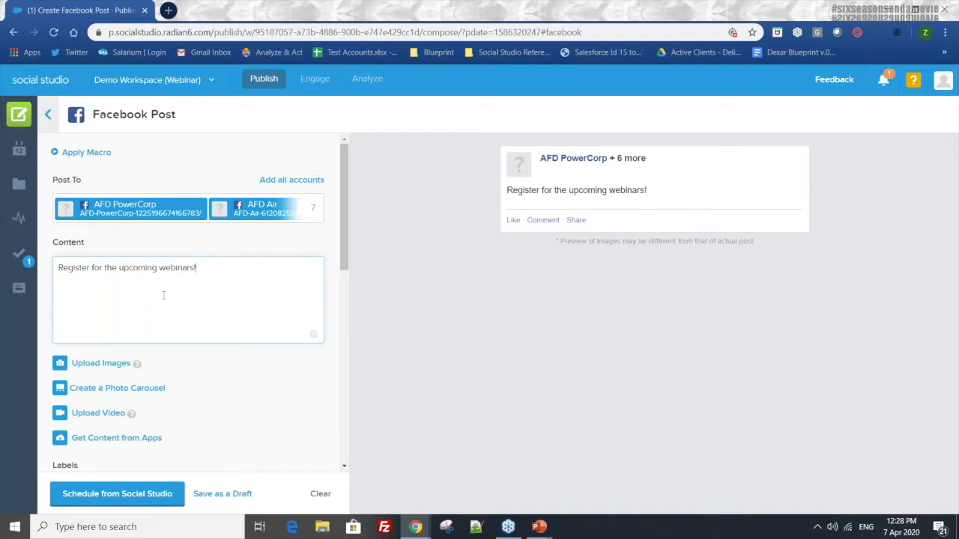
- Attach the AFDigital Masterclass image from the Desktop to the post and check it in the preview
click(104, 364)
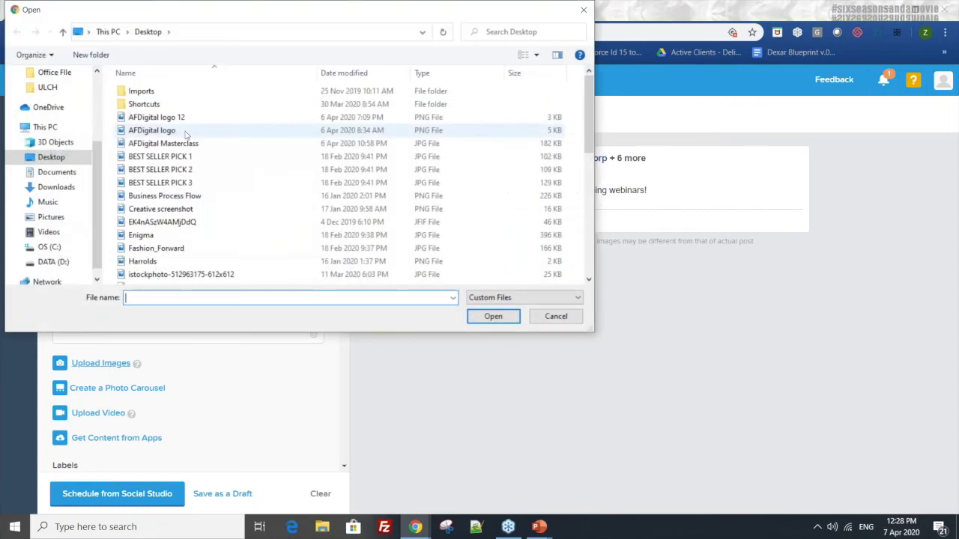
click(173, 145)
click(474, 318)
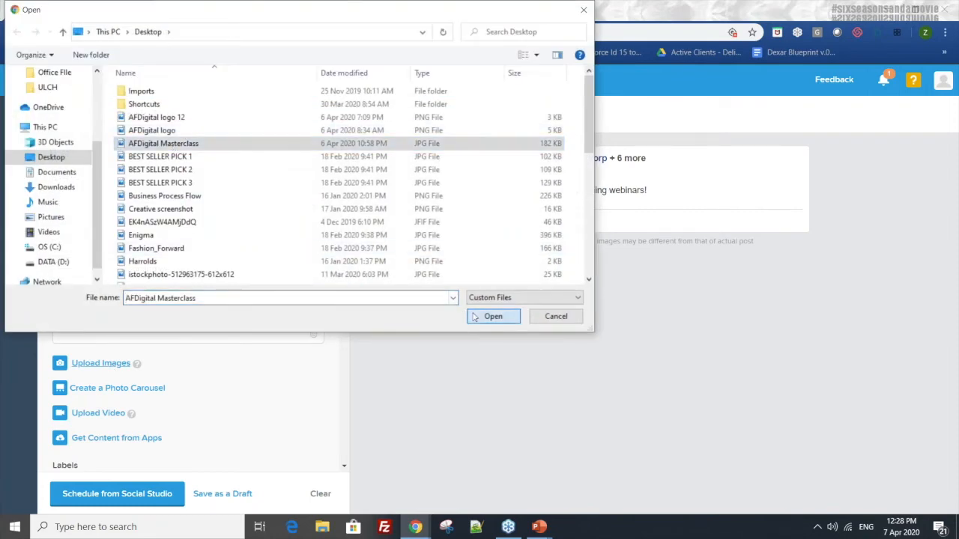
scroll(263, 309, down, 1)
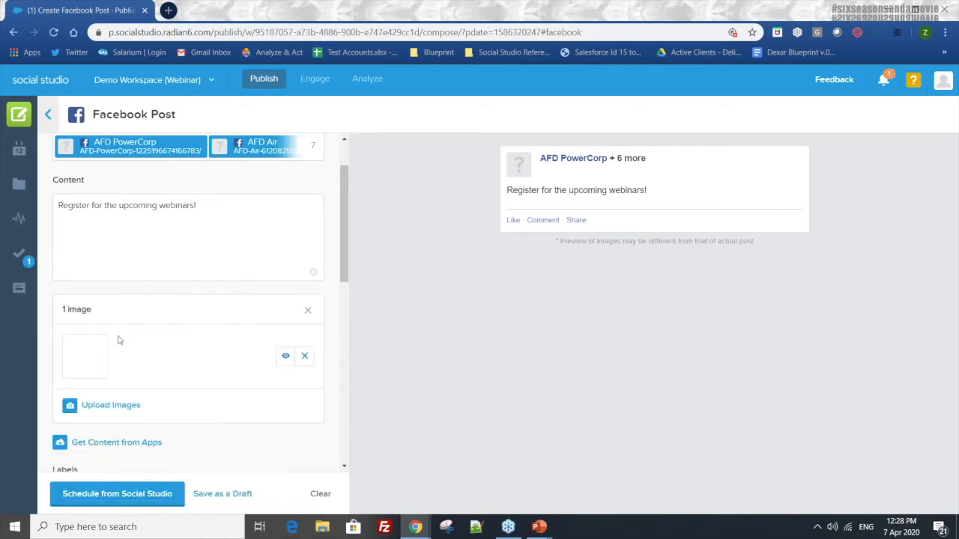
scroll(124, 340, down, 1)
scroll(201, 255, up, 2)
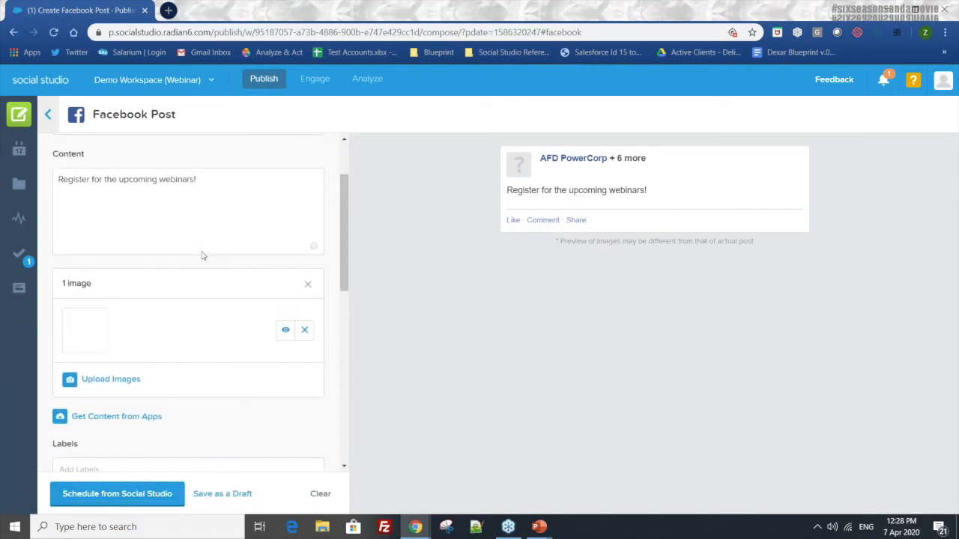
scroll(215, 315, down, 5)
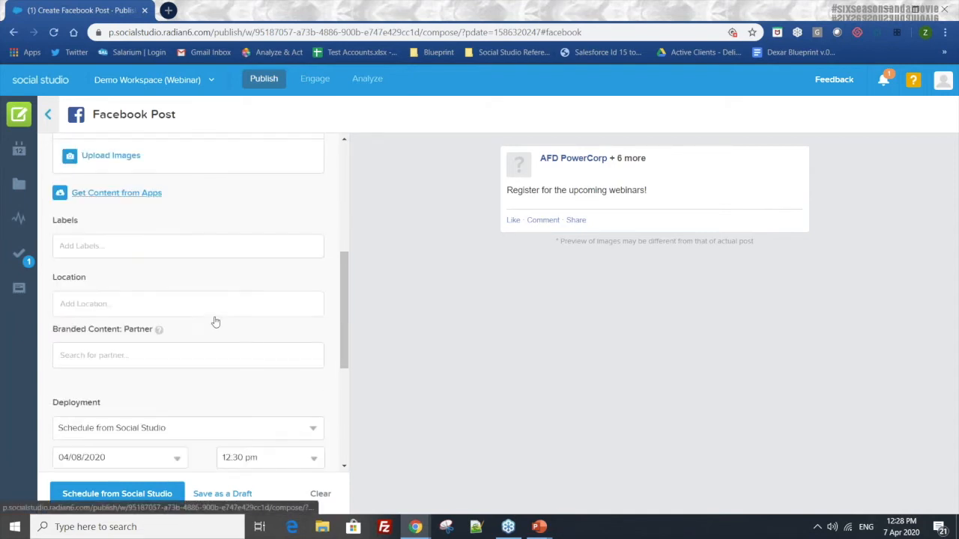
scroll(213, 325, up, 5)
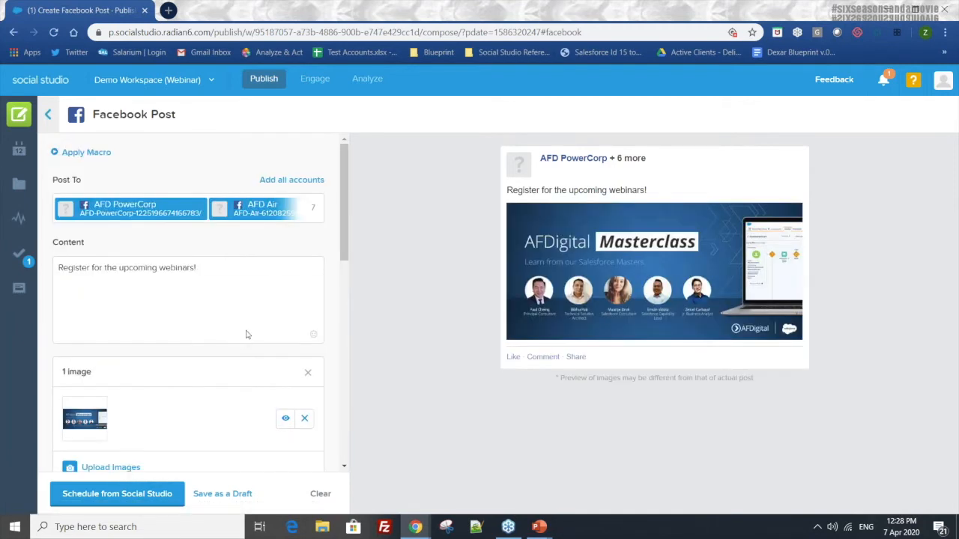
- Label the post with a newly created Webinar label and the existing Young Adult label
scroll(242, 339, down, 2)
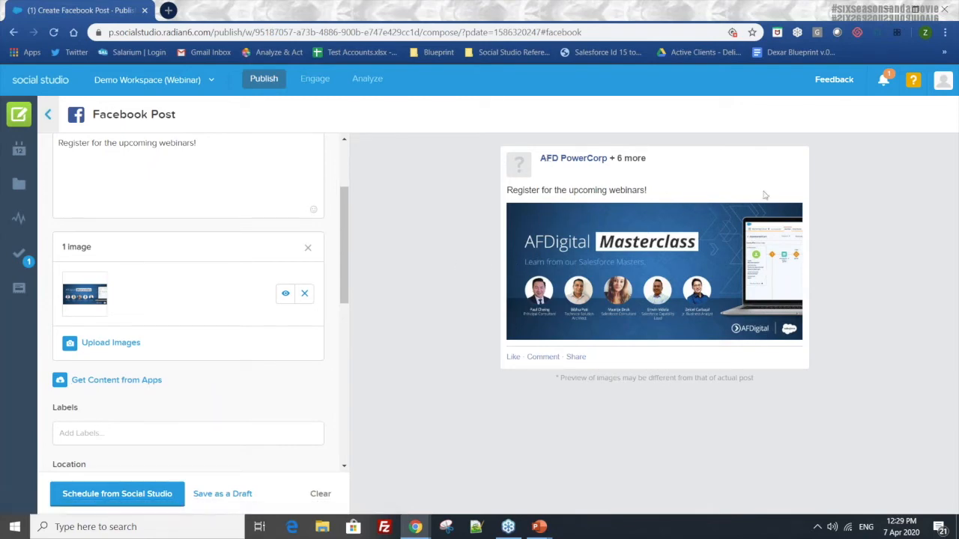
scroll(93, 303, down, 2)
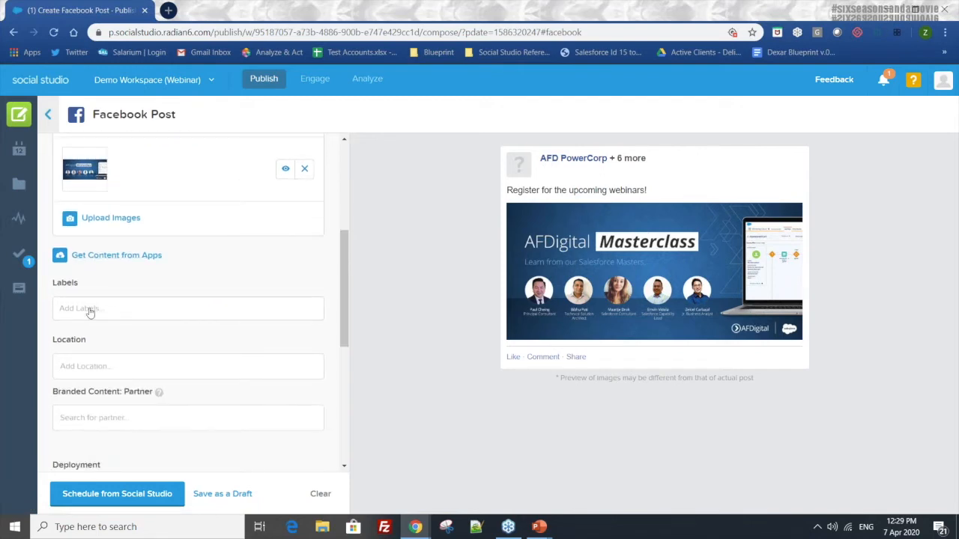
click(89, 311)
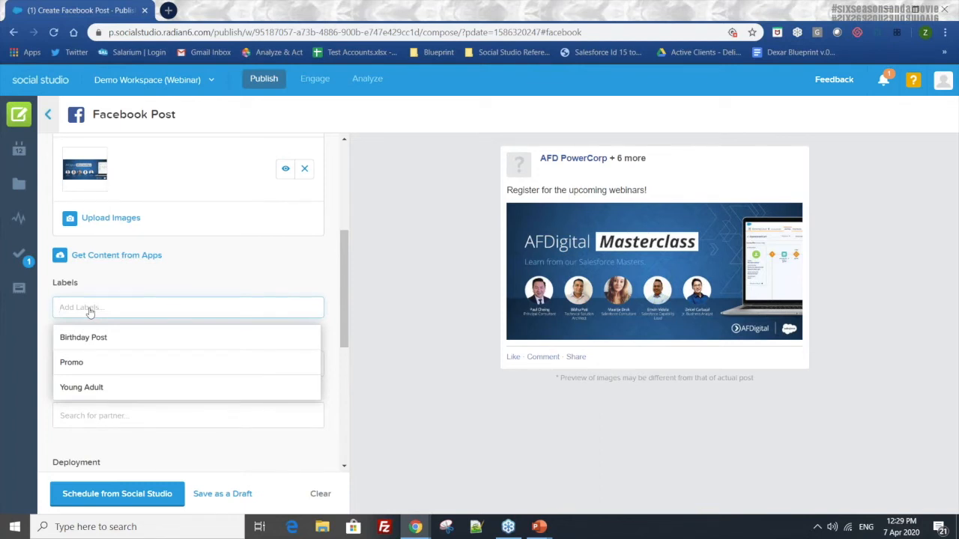
text(Webinar)
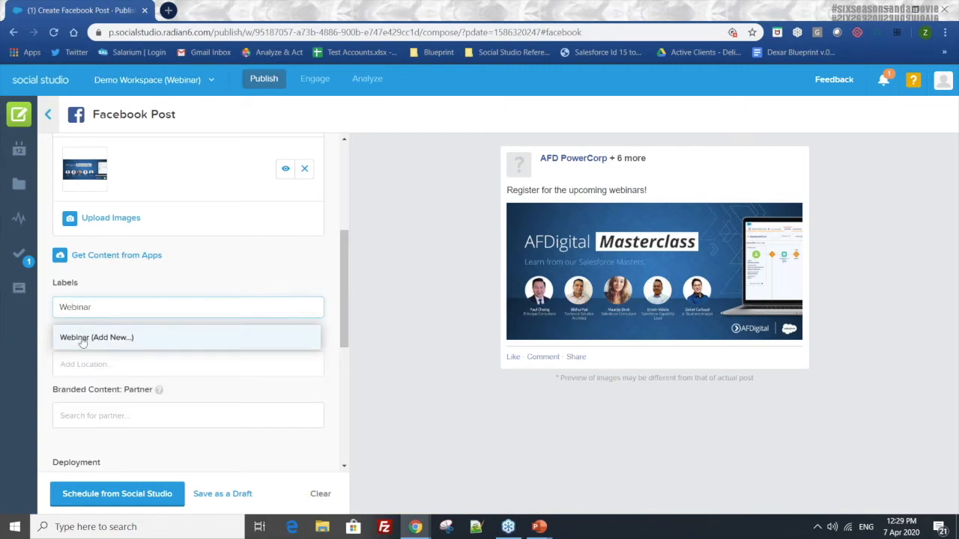
click(82, 342)
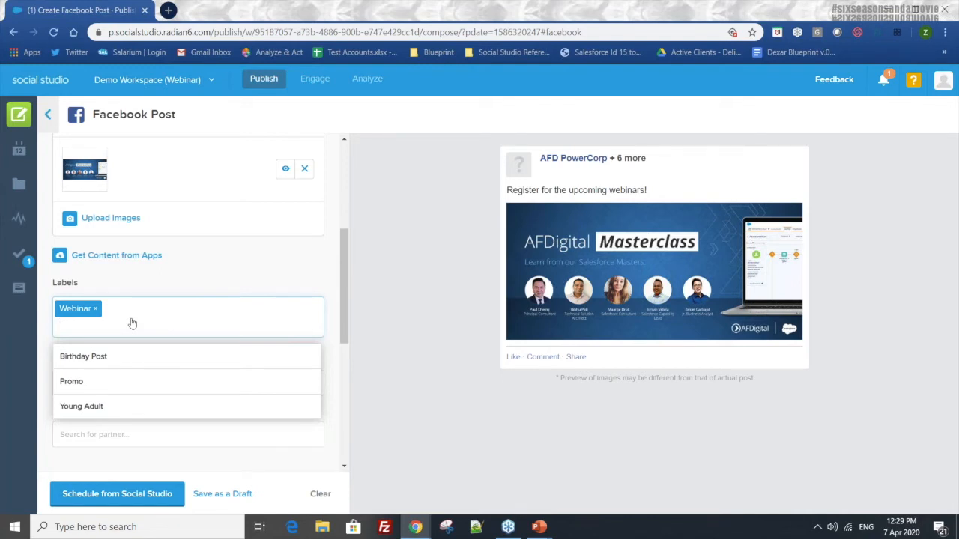
text(Young adult)
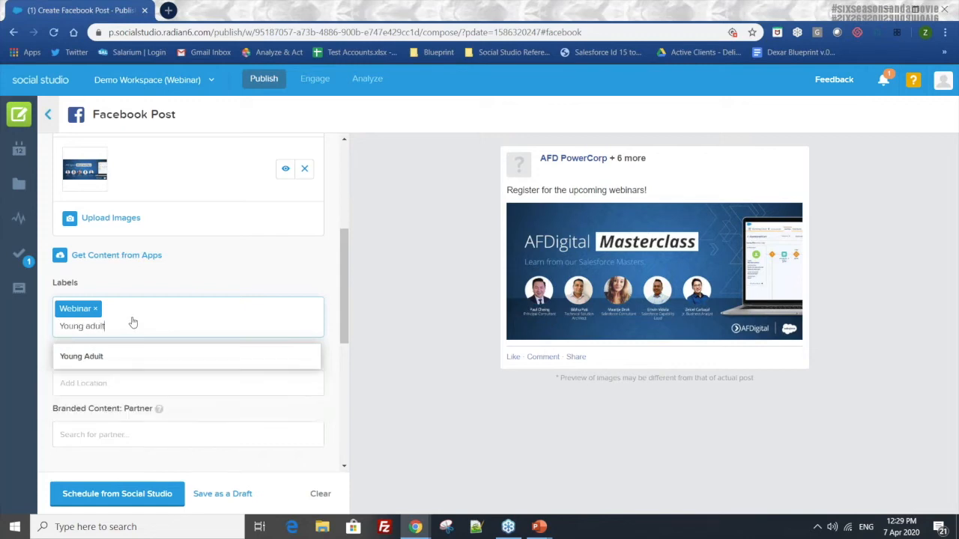
click(98, 357)
click(225, 287)
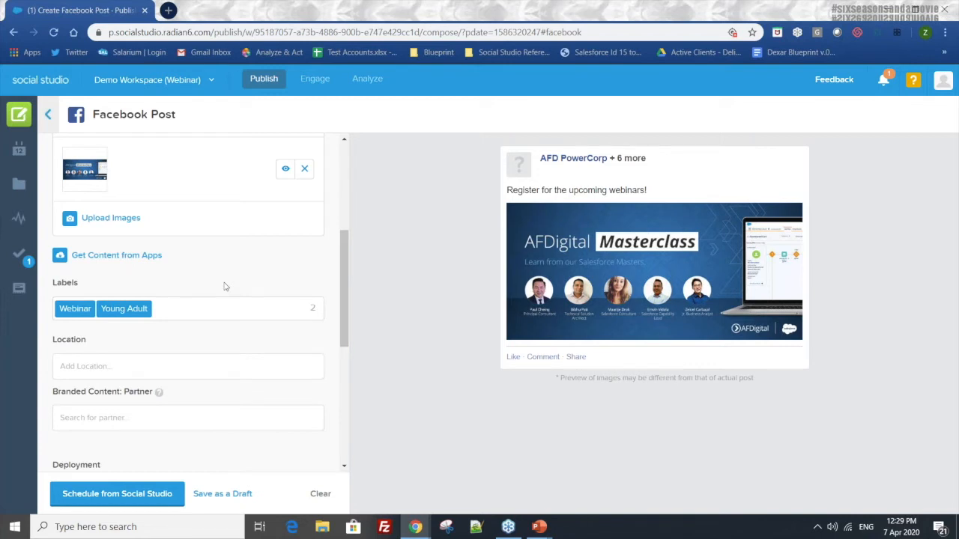
- Set the post's location to Manila, Philippines
scroll(229, 284, down, 2)
click(126, 241)
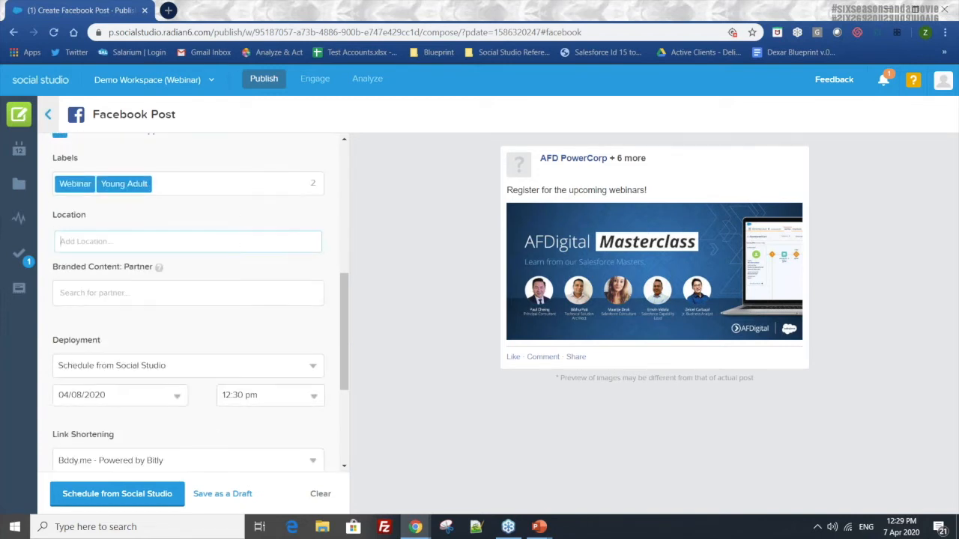
text(Manila)
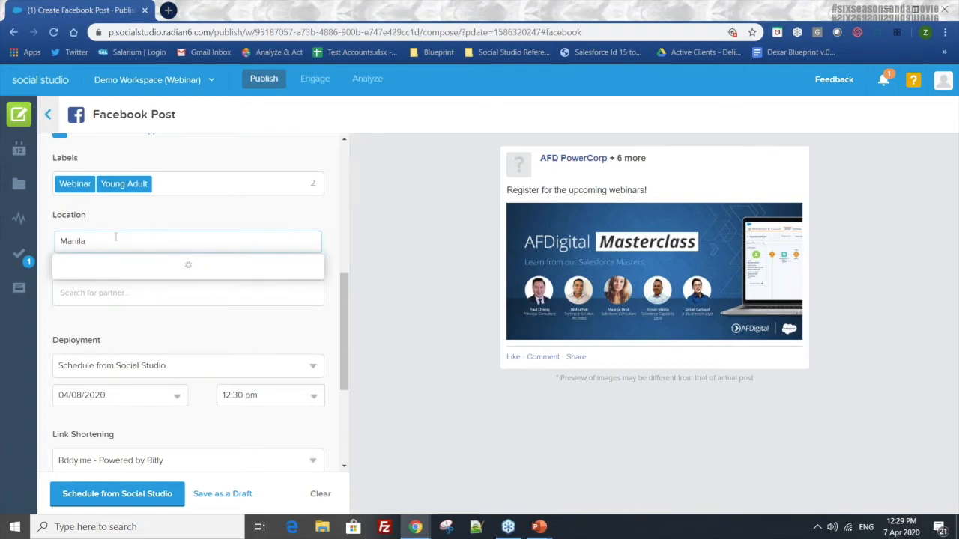
click(133, 268)
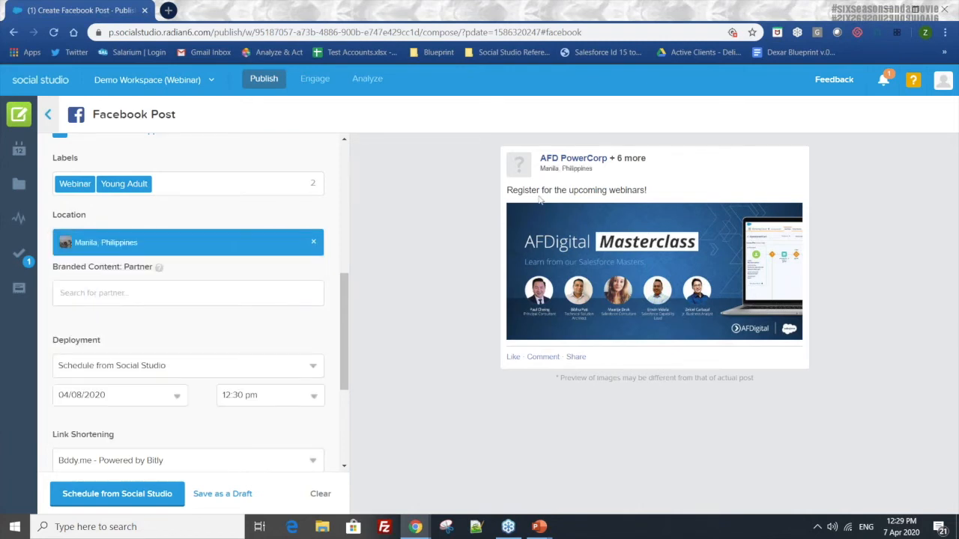
- Examine the branded content partner setting and the available deployment options without choosing any
click(173, 294)
scroll(190, 289, down, 1)
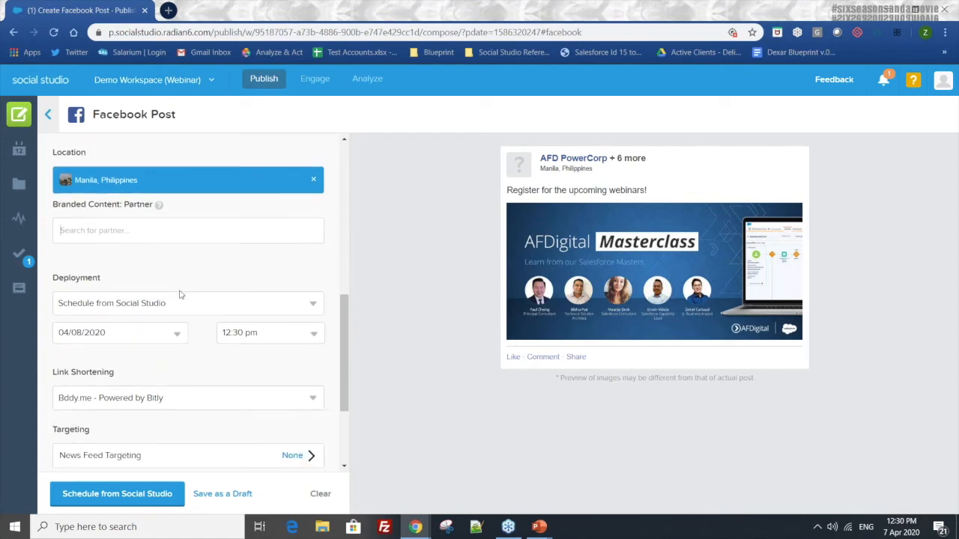
scroll(162, 274, down, 1)
scroll(161, 255, down, 1)
click(160, 249)
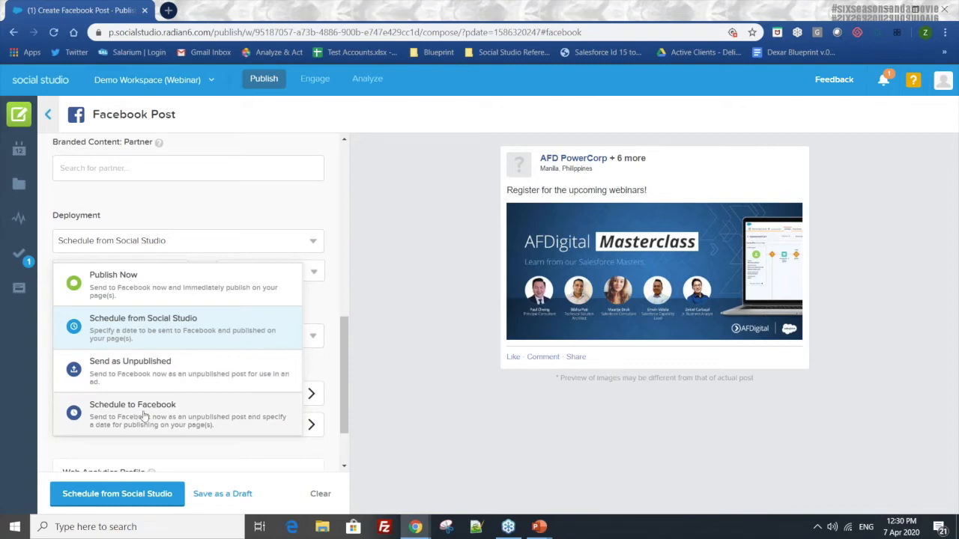
click(331, 303)
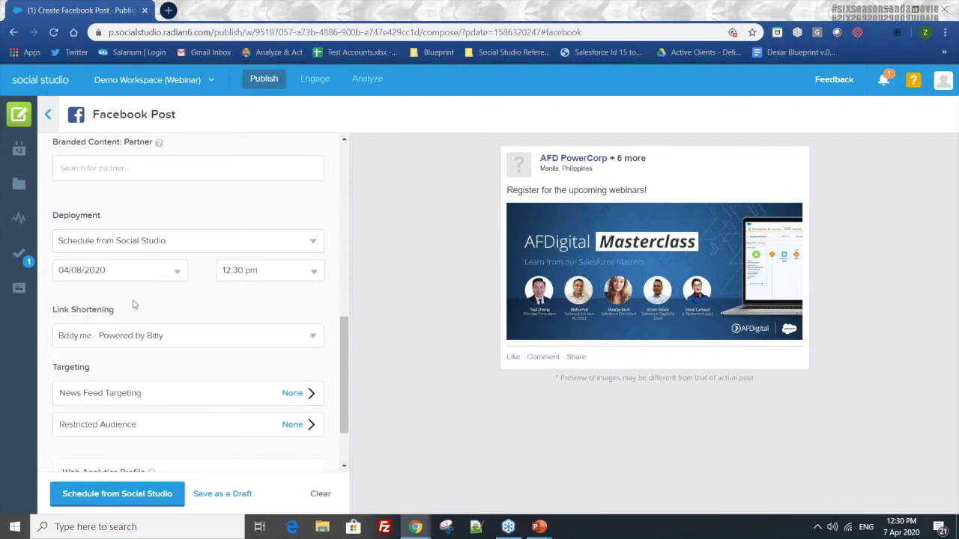
- Apply News Feed Targeting to the post for ages 18 to 26
scroll(159, 271, down, 2)
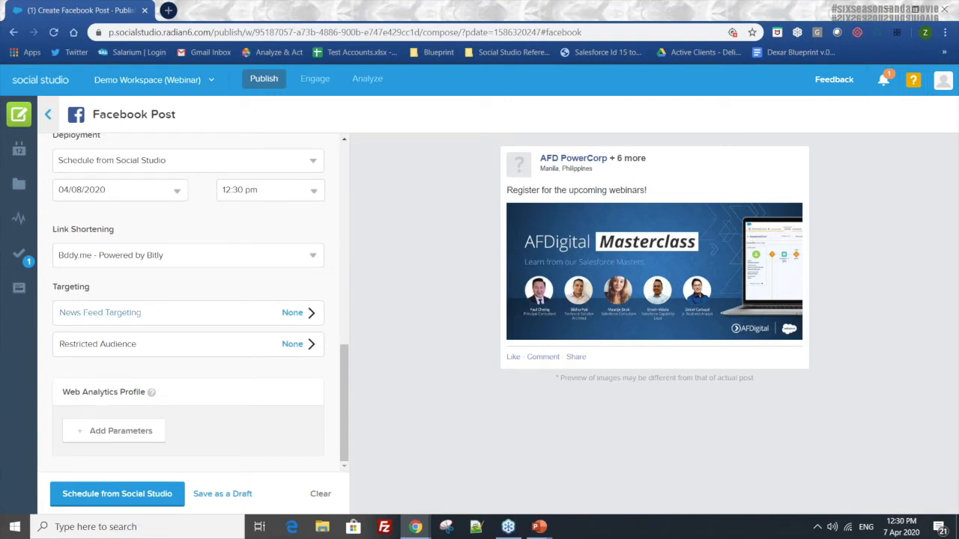
click(112, 312)
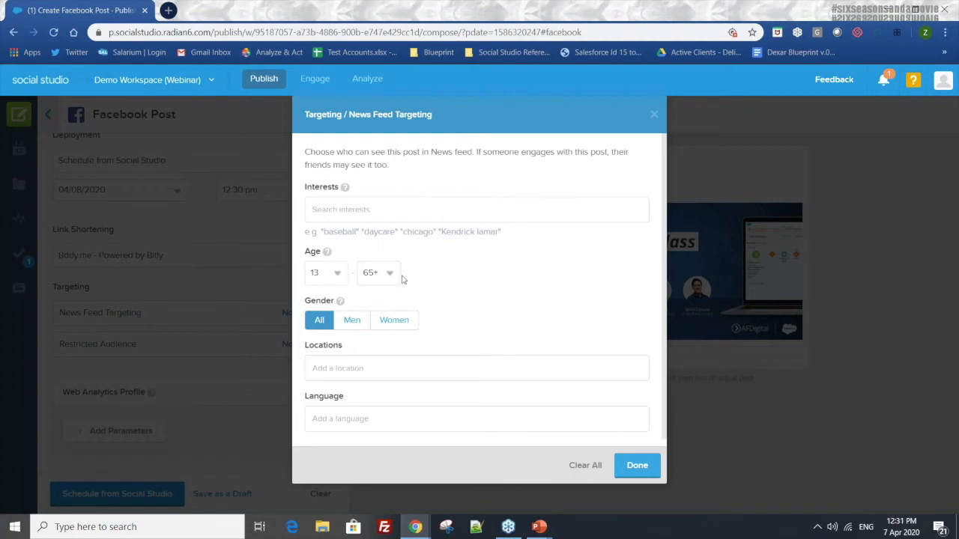
click(343, 277)
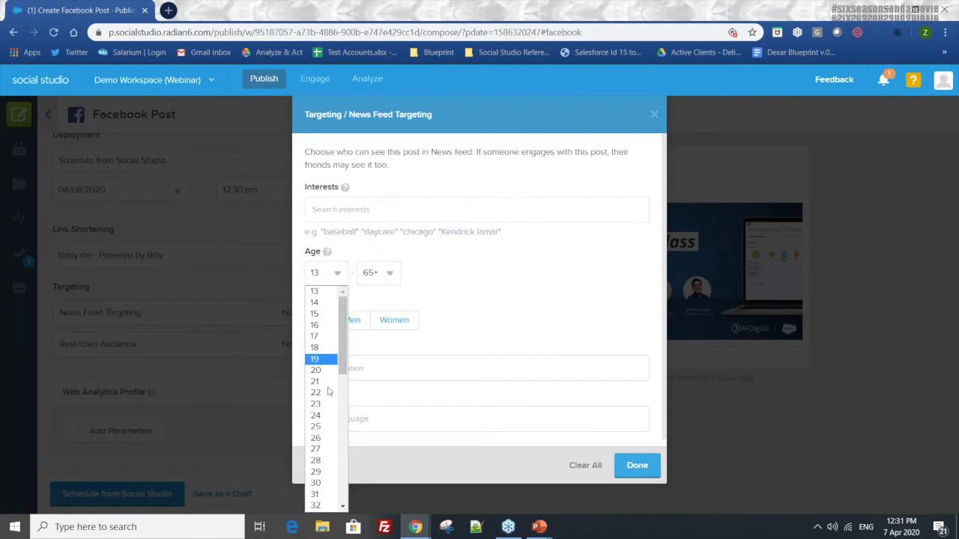
click(327, 349)
click(392, 278)
scroll(375, 419, up, 5)
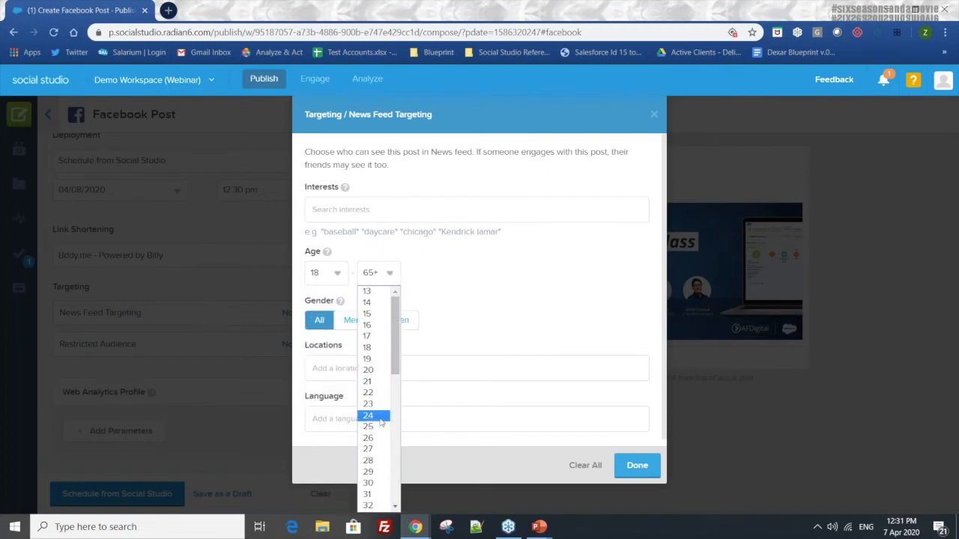
click(375, 439)
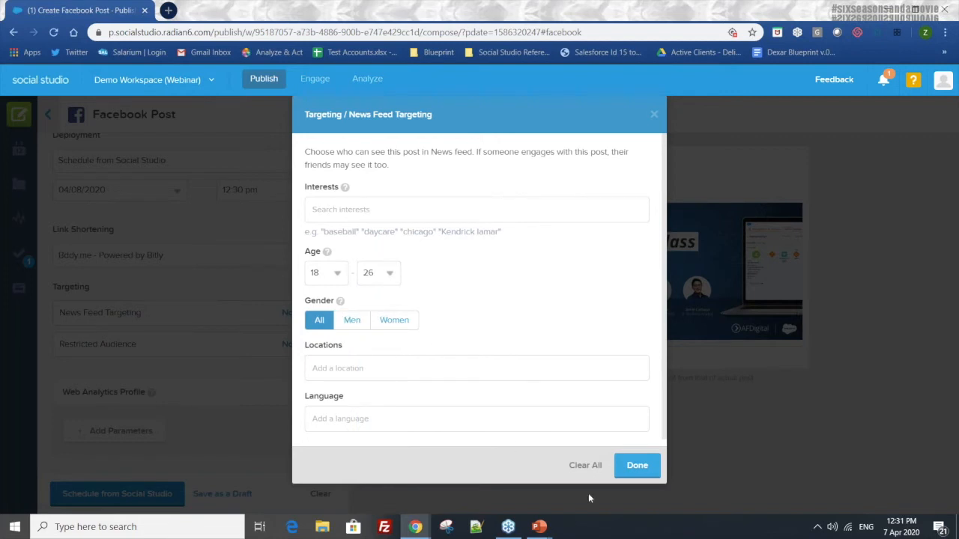
click(637, 466)
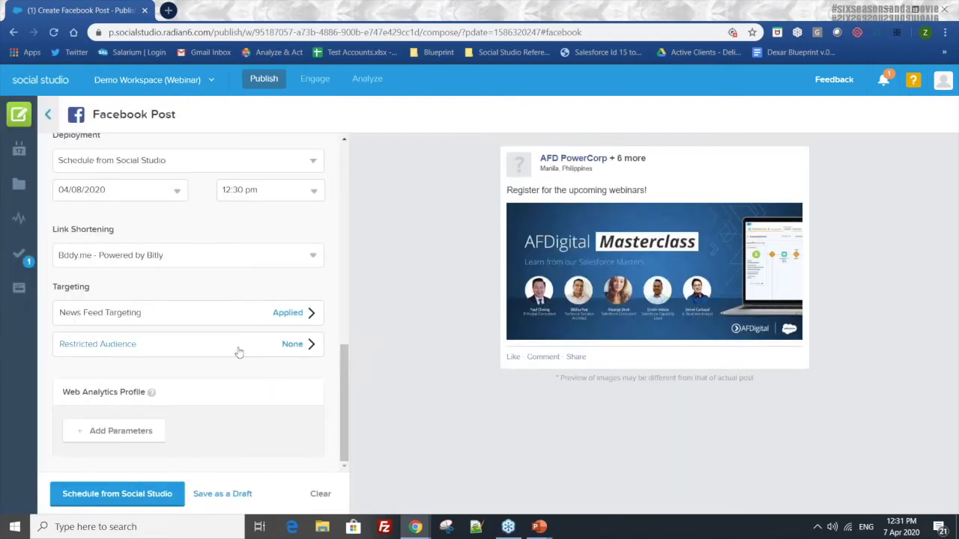
- Look at the parameter types offered for the Web Analytics Profile and return to the scheduling settings
click(108, 433)
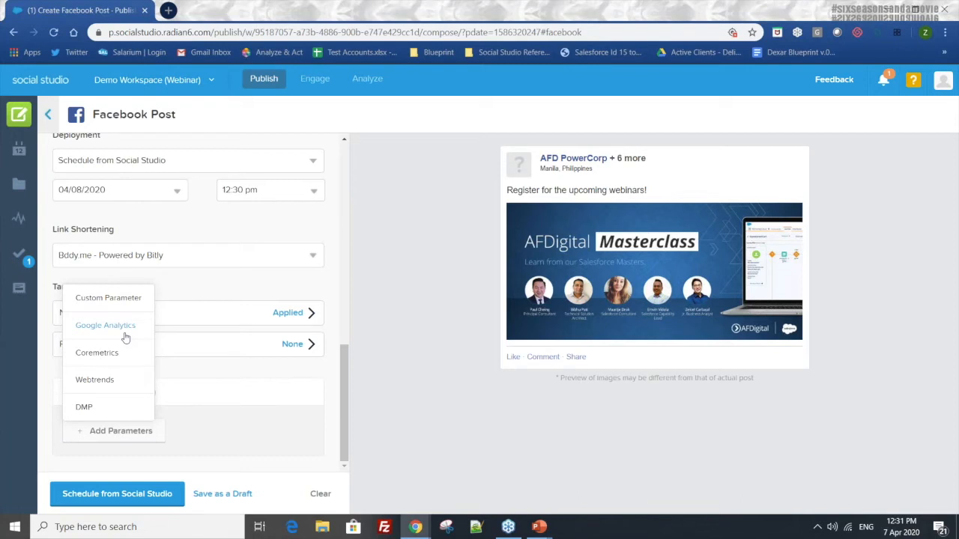
click(206, 395)
scroll(235, 387, up, 4)
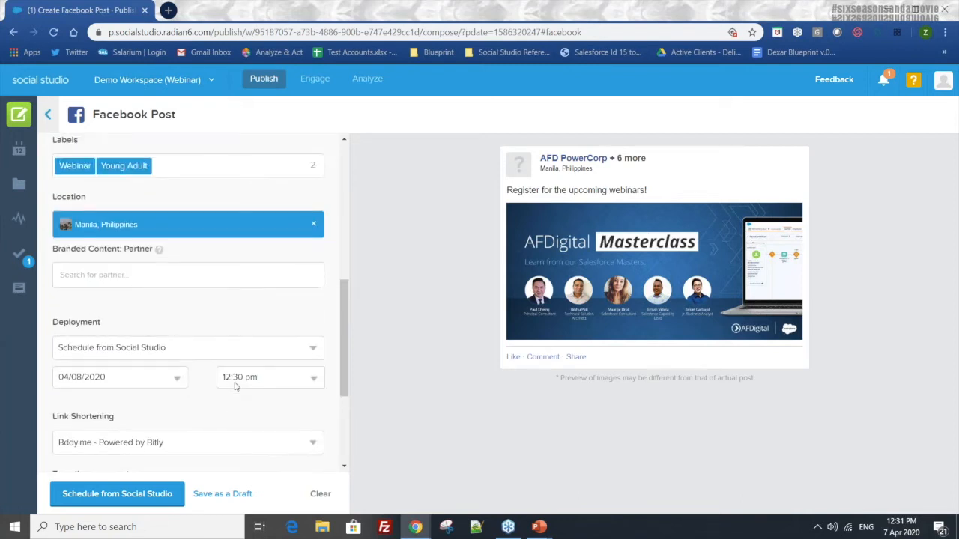
- Remove all the selected accounts from the Facebook post's Post To list
scroll(269, 356, up, 2)
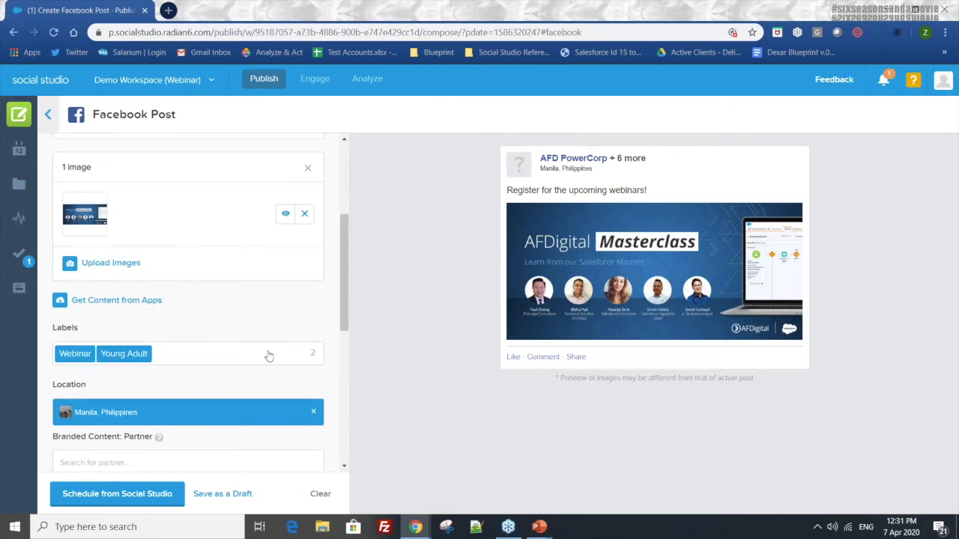
scroll(269, 356, up, 4)
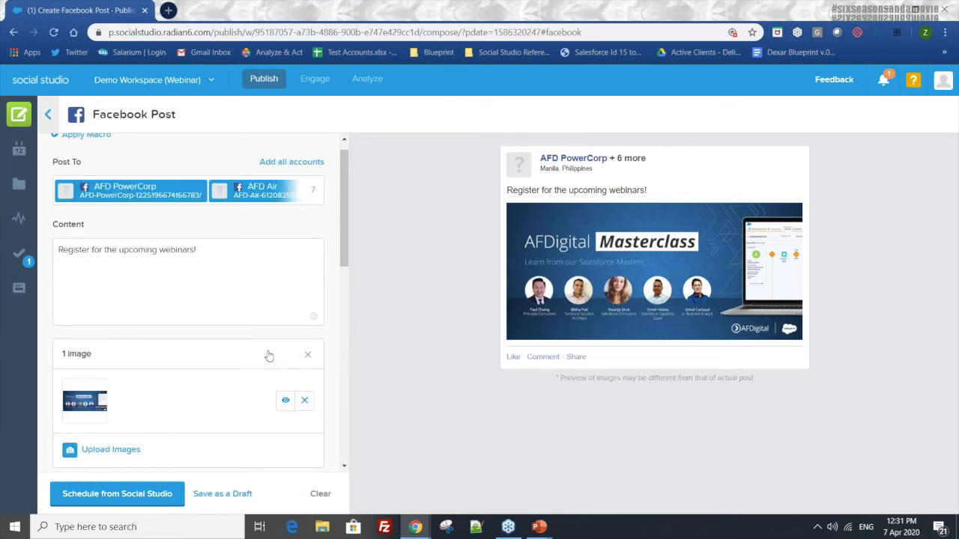
scroll(269, 355, up, 1)
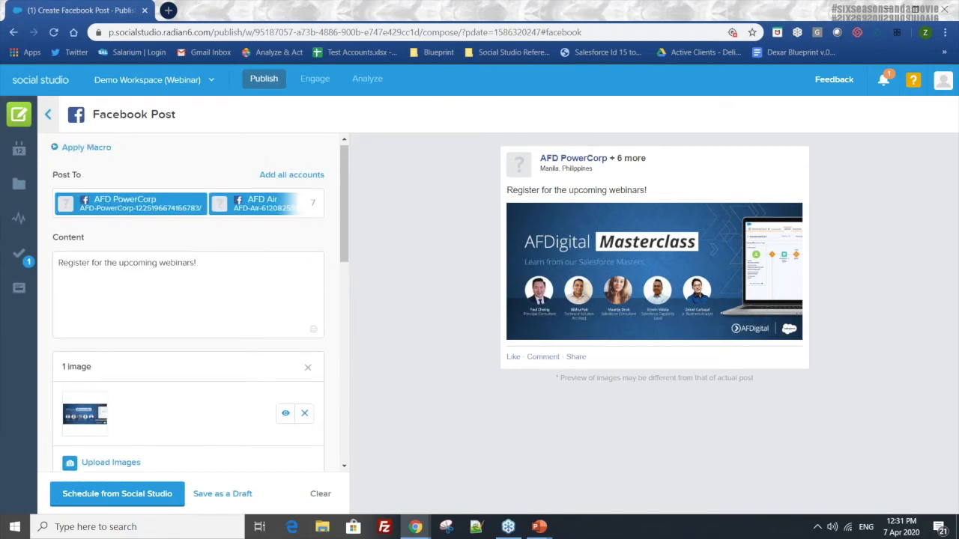
click(171, 214)
click(171, 213)
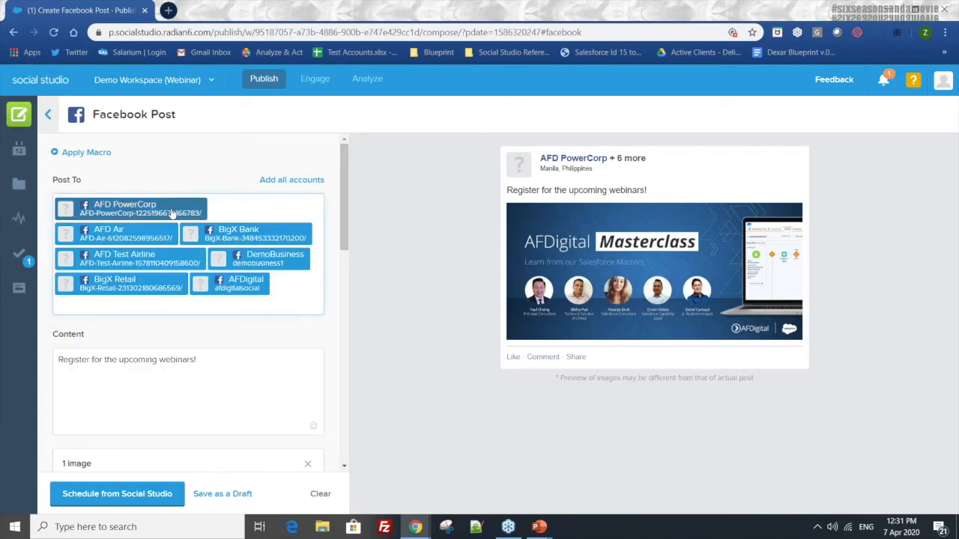
click(171, 214)
click(172, 214)
click(172, 214)
click(171, 214)
click(126, 210)
click(125, 209)
click(229, 250)
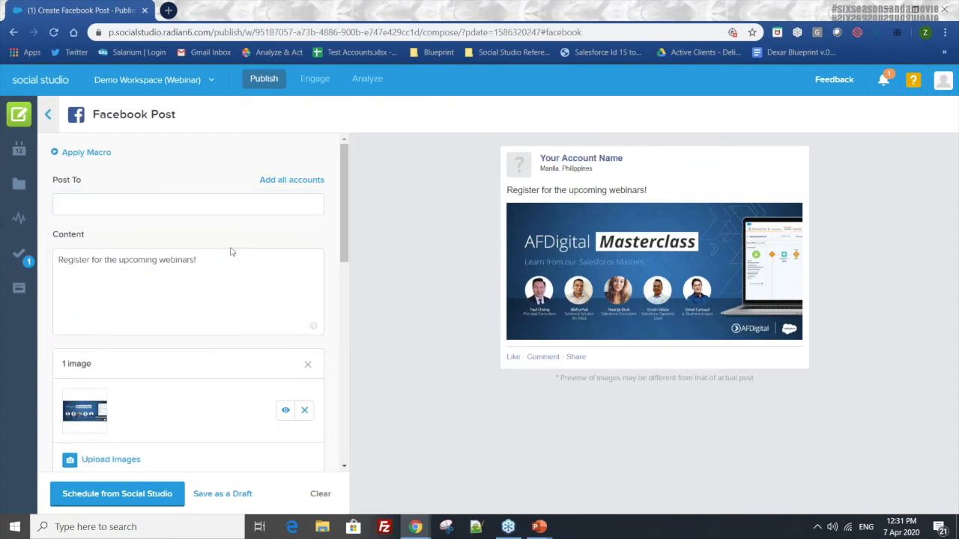
- Apply the publish macro "Young Adults - All Facebook Accounts" to the post
scroll(231, 257, down, 3)
scroll(265, 258, up, 3)
scroll(265, 258, down, 3)
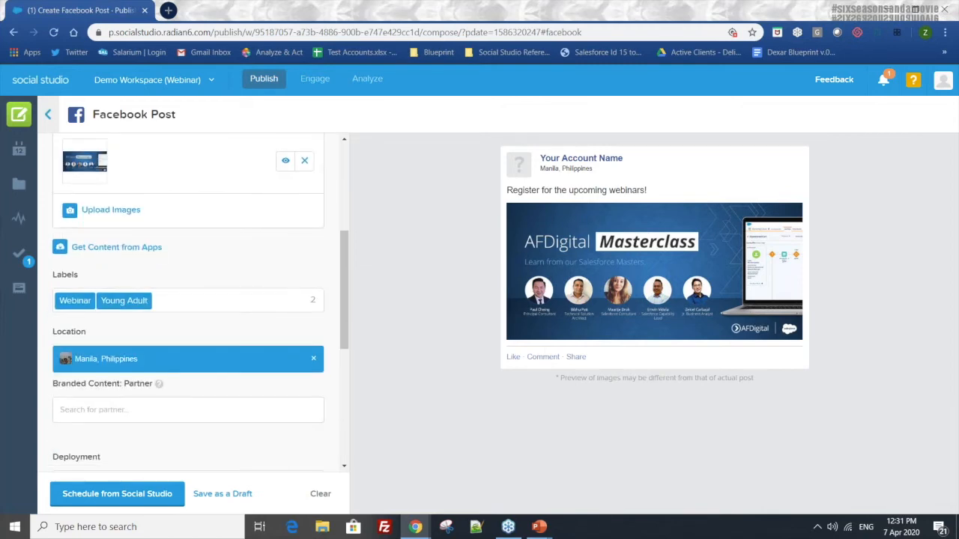
scroll(264, 260, down, 3)
scroll(263, 260, up, 3)
scroll(266, 262, up, 2)
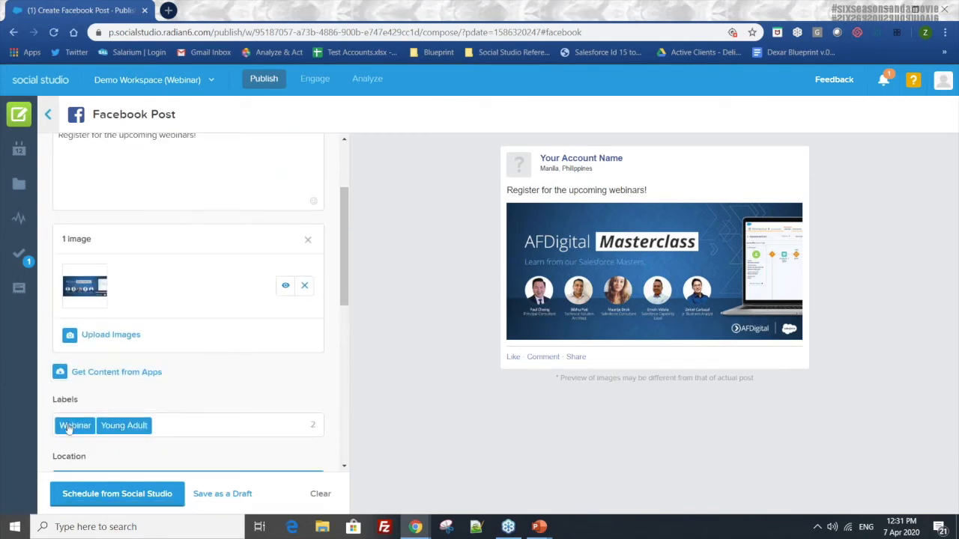
scroll(225, 353, up, 2)
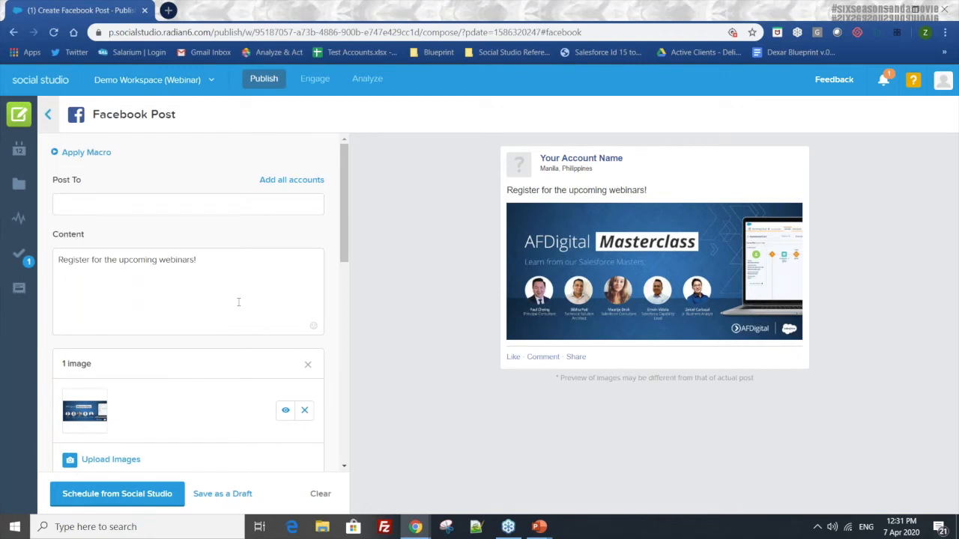
click(104, 153)
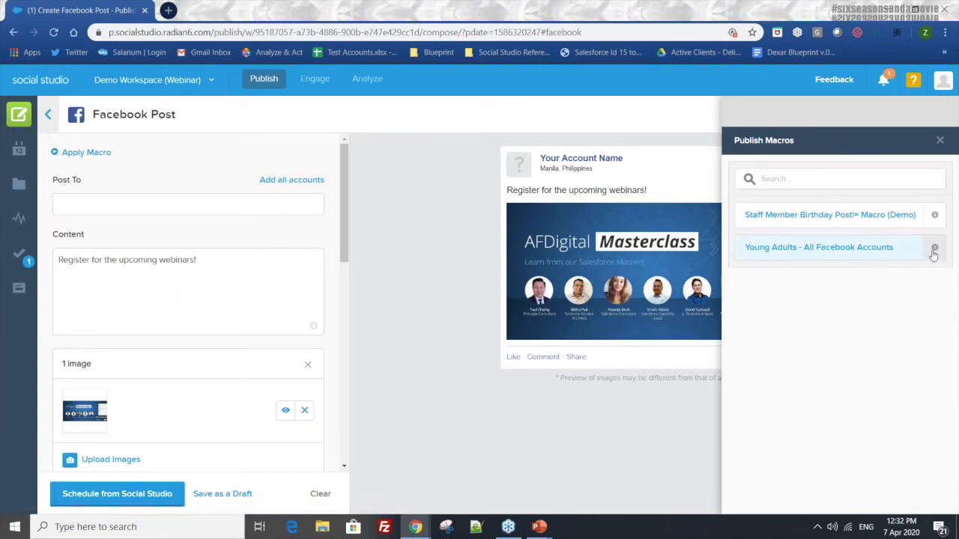
click(833, 248)
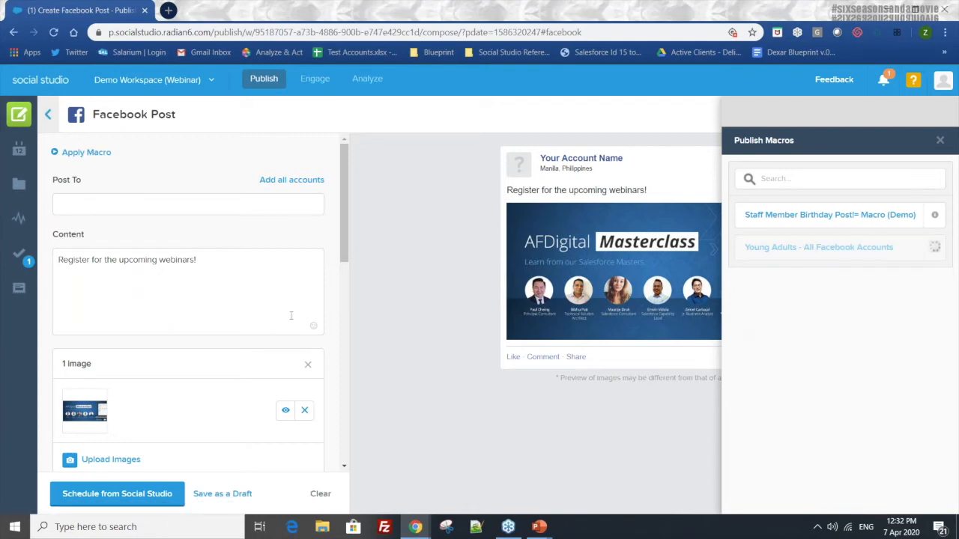
- Check the post's labels and News Feed Targeting ages after applying the macro, and close the macro list
scroll(210, 228, down, 3)
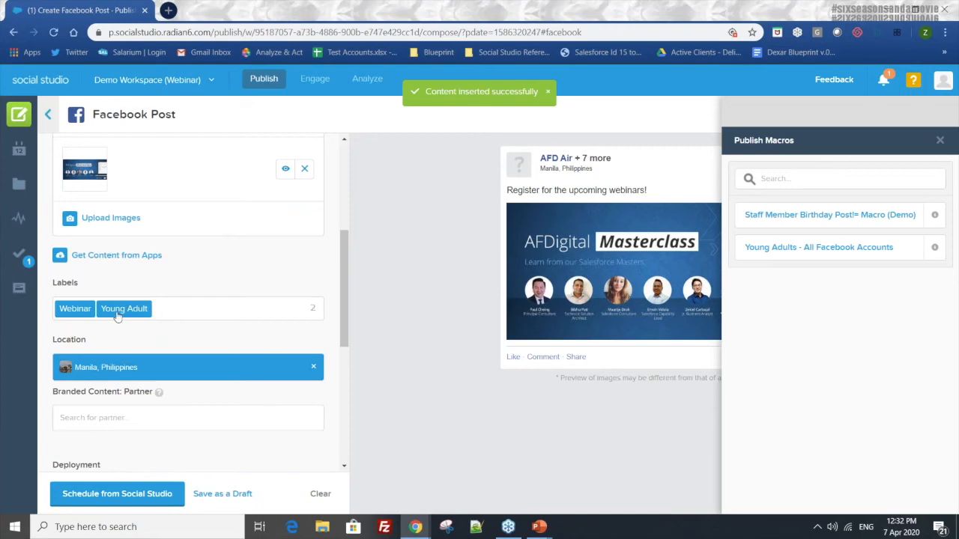
scroll(116, 318, down, 2)
scroll(117, 404, down, 2)
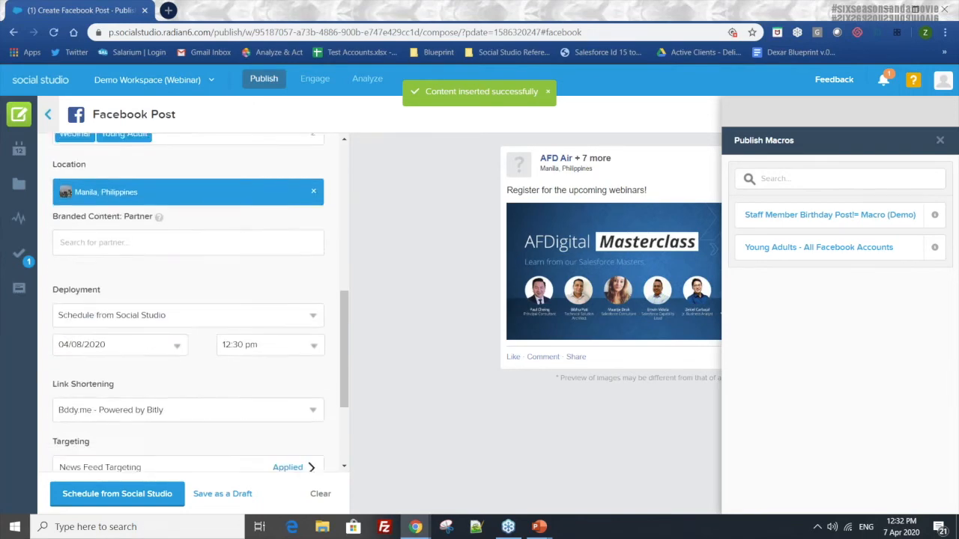
click(90, 455)
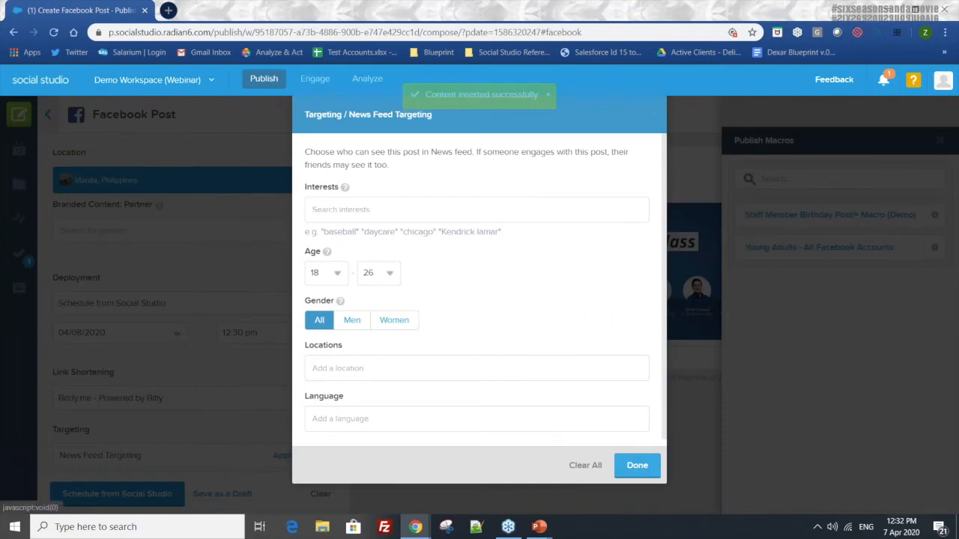
click(638, 465)
click(940, 140)
- Try to schedule the post from Social Studio for 04/08/2020 at 12:30 pm
scroll(187, 322, down, 2)
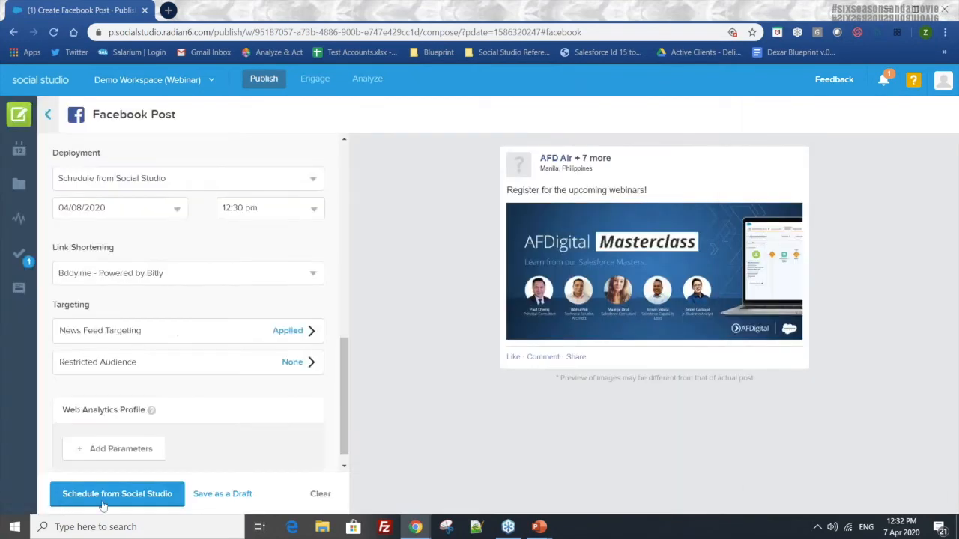
click(128, 492)
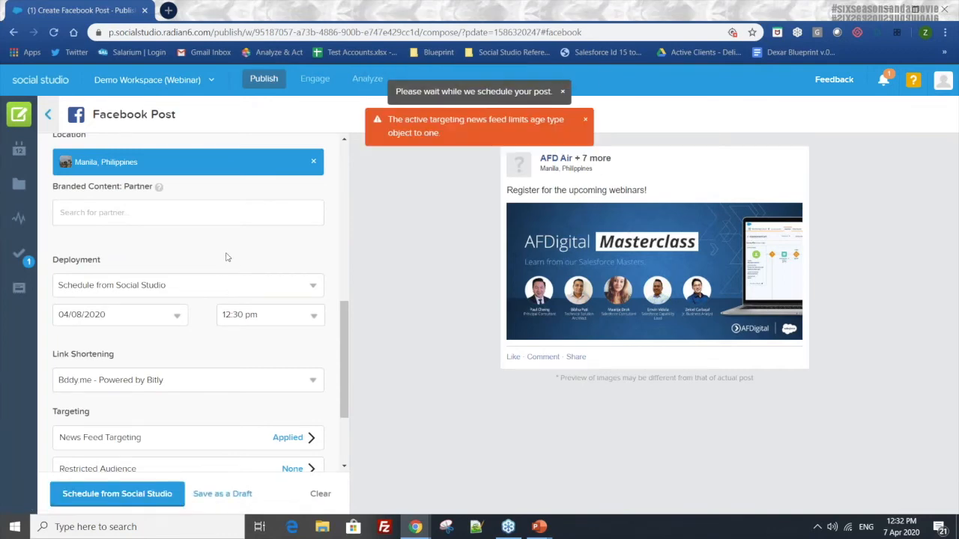
scroll(236, 274, up, 5)
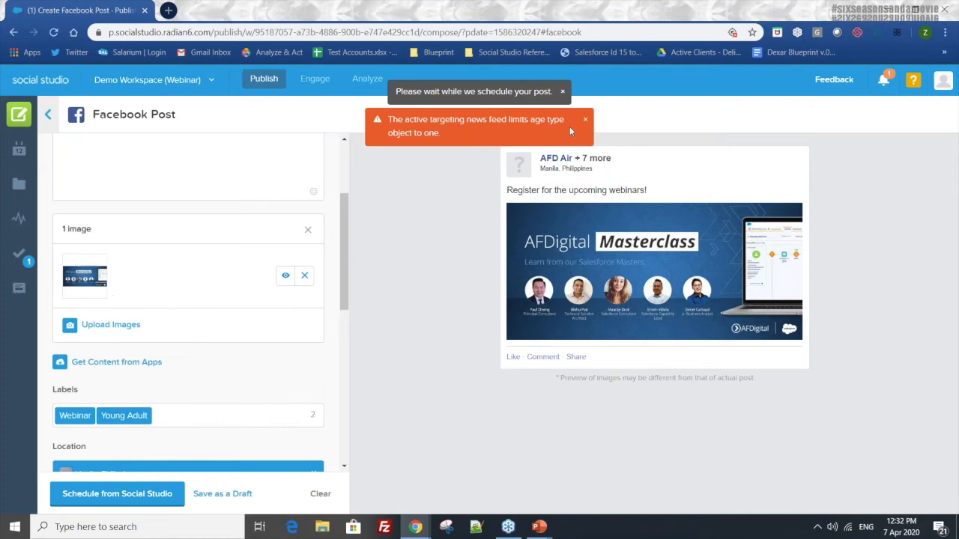
scroll(215, 372, down, 6)
scroll(221, 373, up, 2)
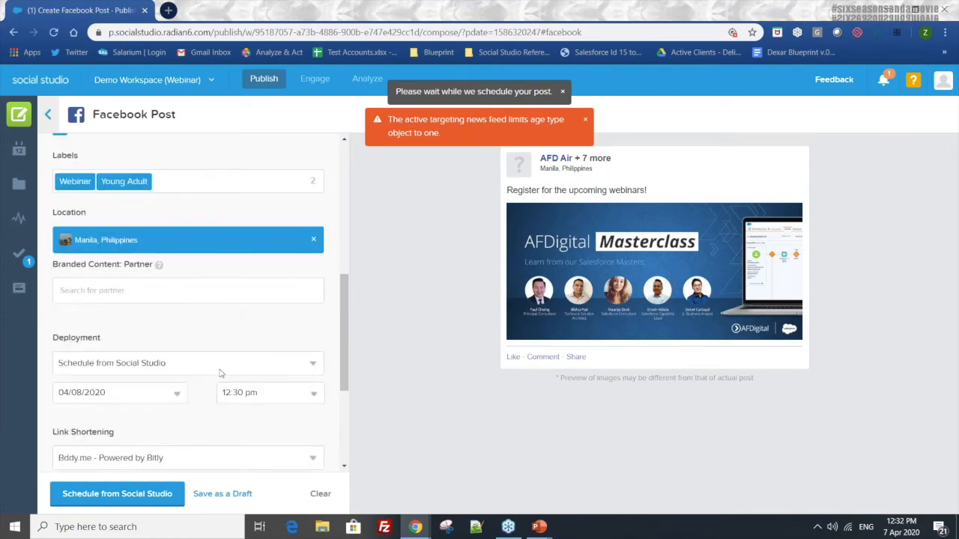
- Remove every account except AFD Air from the post's Post To list
scroll(220, 373, up, 7)
click(267, 211)
click(180, 234)
key(BackSpace)
click(180, 237)
click(179, 237)
click(180, 237)
click(180, 236)
click(184, 218)
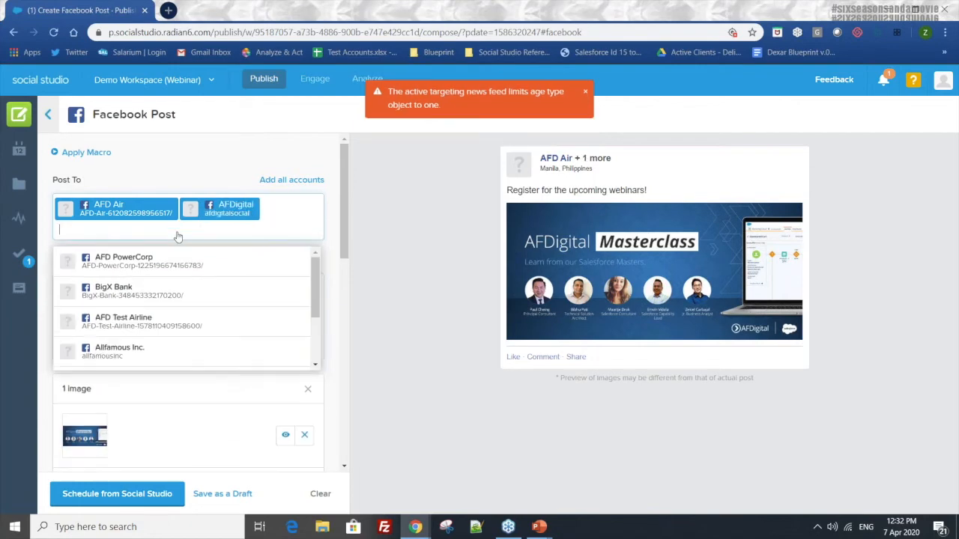
click(184, 217)
- Clear all News Feed Targeting from the post and schedule it from Social Studio for 04/08/2020 at 12:30 pm
scroll(242, 353, down, 2)
scroll(342, 414, down, 5)
scroll(341, 414, down, 2)
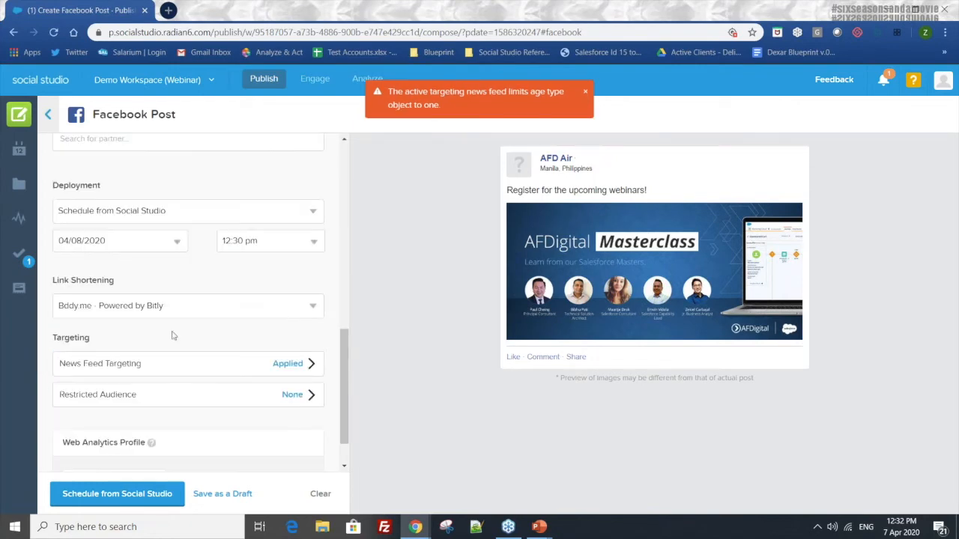
scroll(199, 396, up, 1)
click(254, 427)
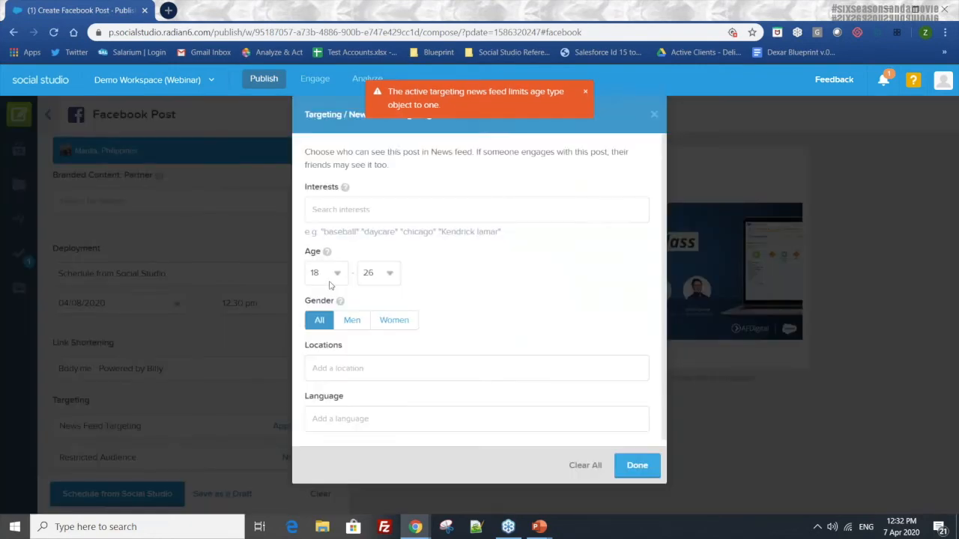
click(599, 471)
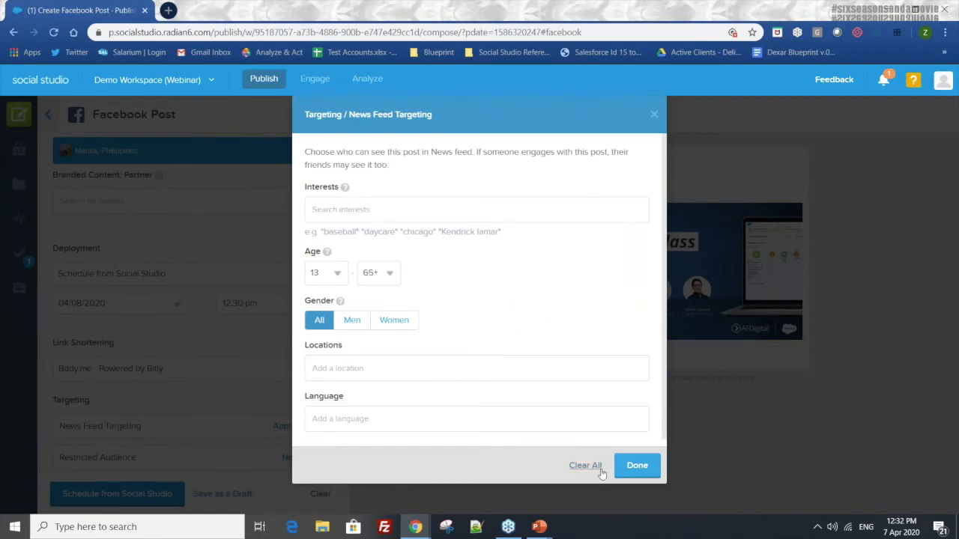
click(638, 467)
click(148, 497)
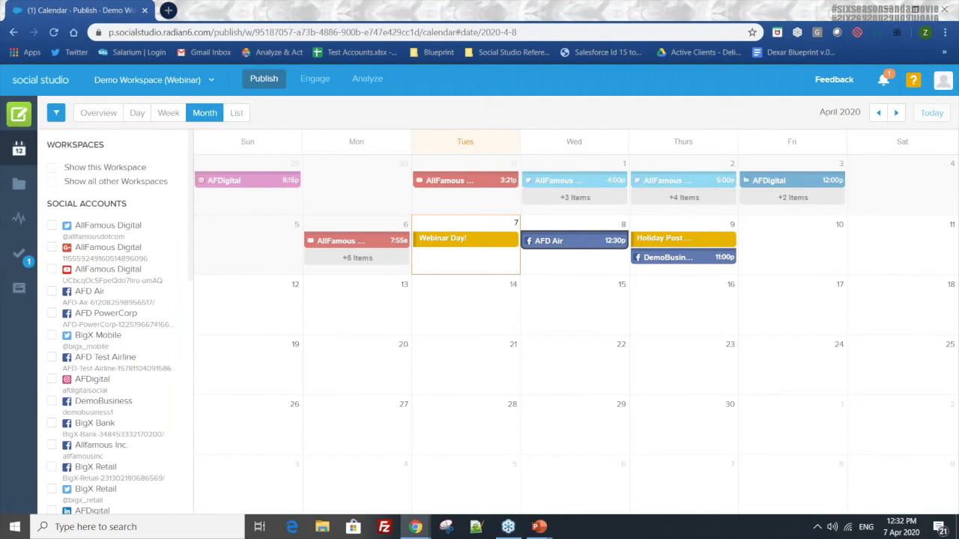
- Examine the details of the AFD Air post on April 8 and the DemoBusiness post on April 9 in the calendar
click(552, 242)
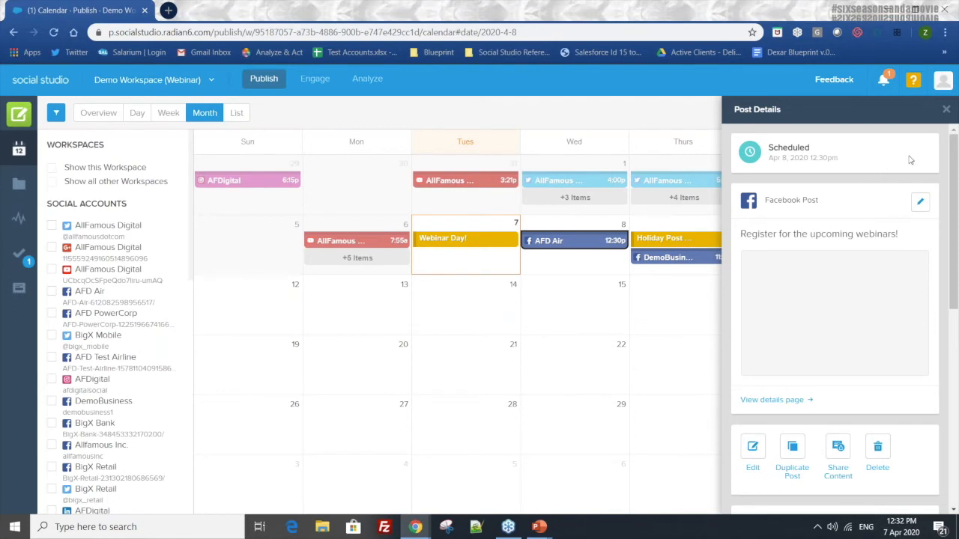
click(945, 109)
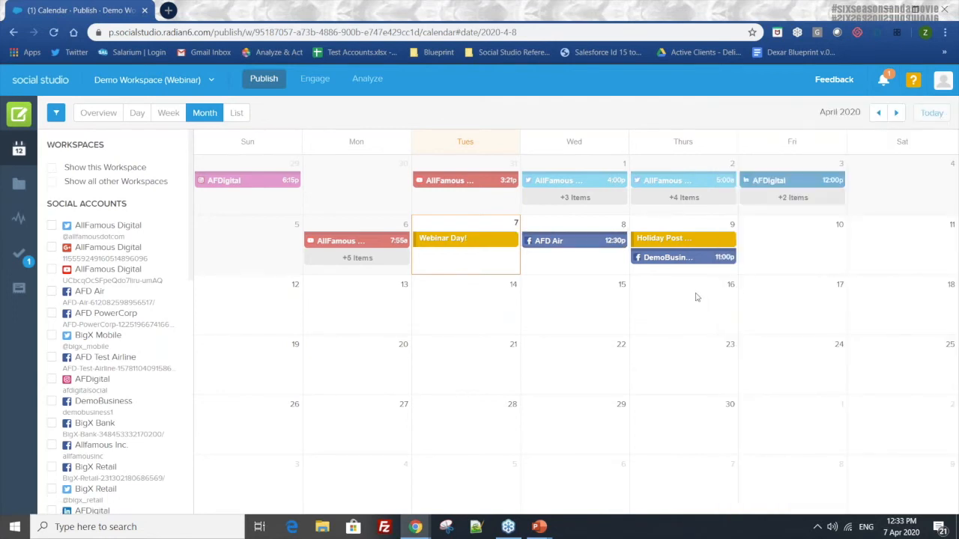
click(686, 258)
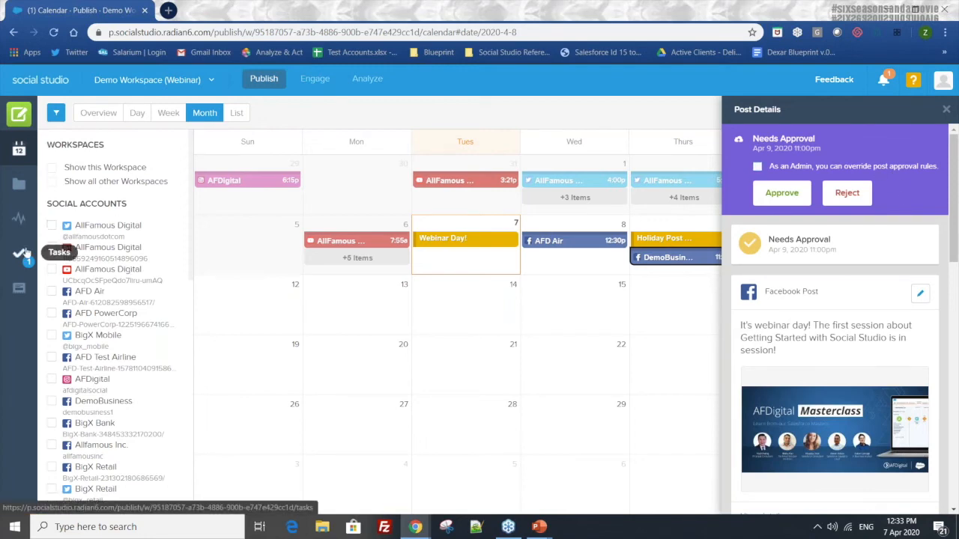
scroll(789, 253, down, 3)
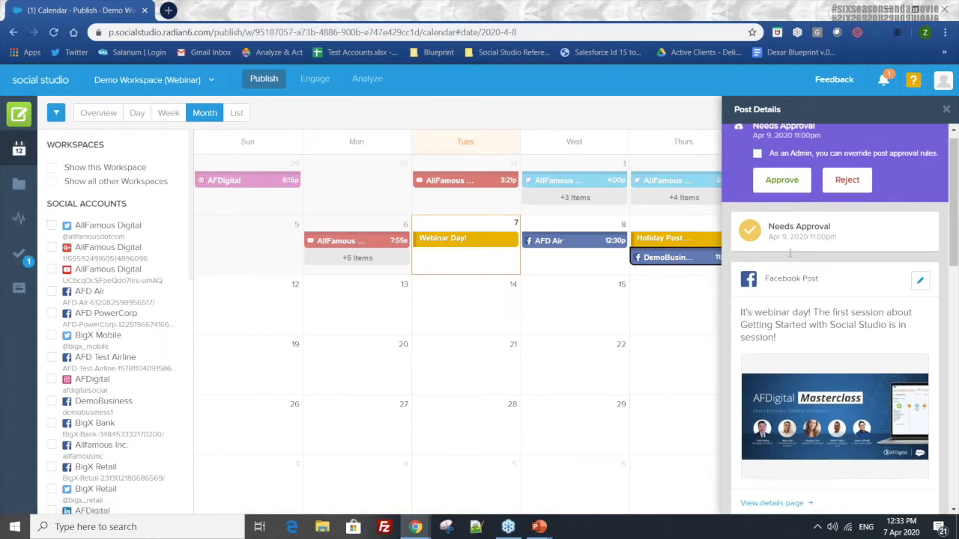
scroll(789, 253, down, 5)
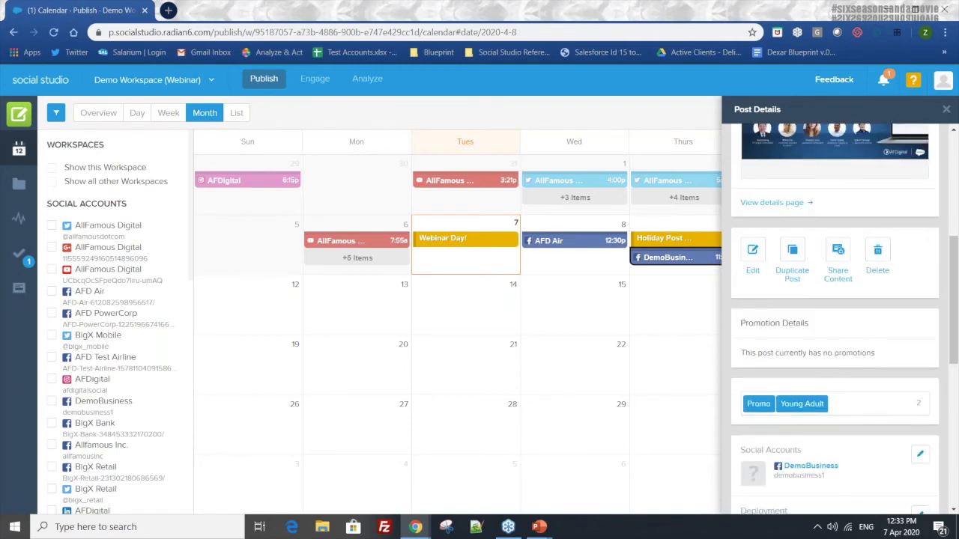
scroll(741, 456, up, 3)
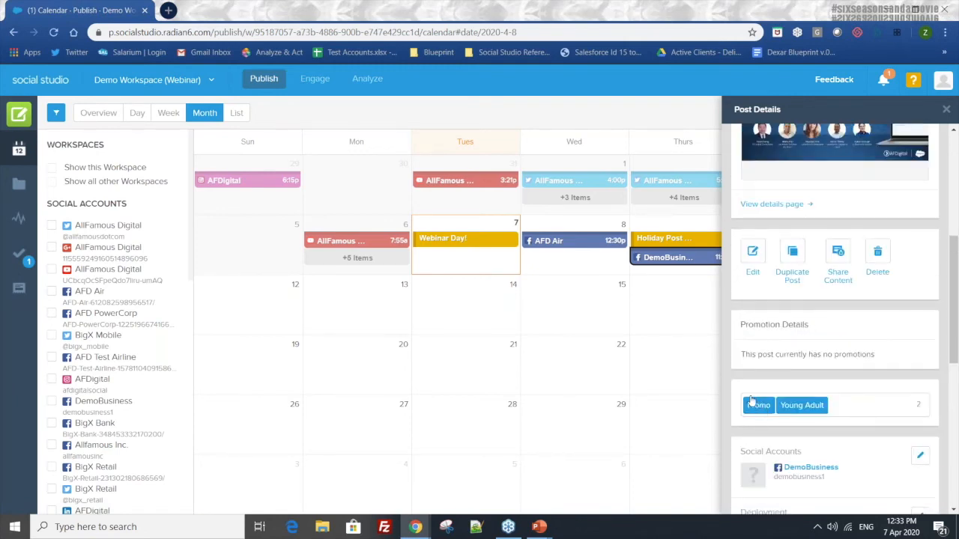
scroll(761, 402, up, 3)
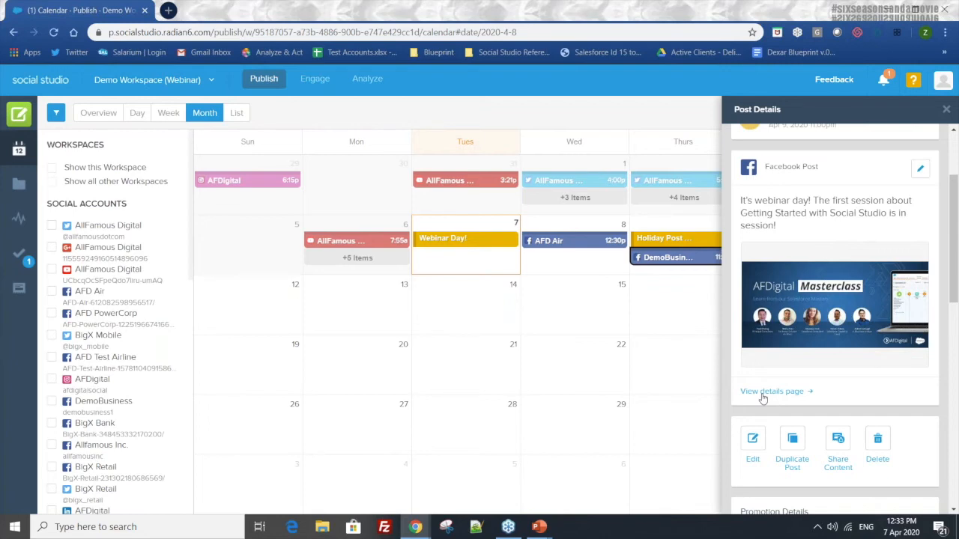
scroll(762, 399, up, 1)
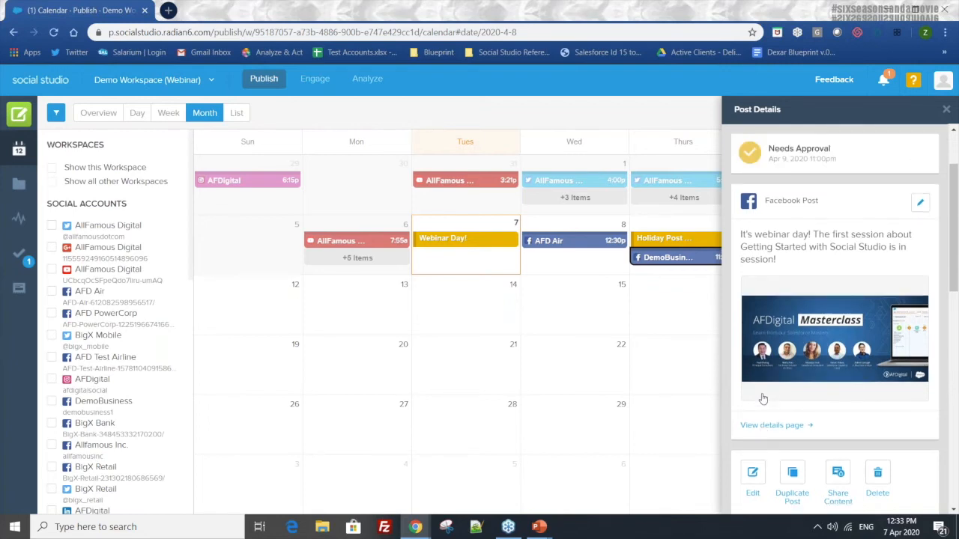
scroll(762, 399, up, 3)
- Open the publish tasks and review the DemoBusiness post's approval request, details and activity history
click(19, 254)
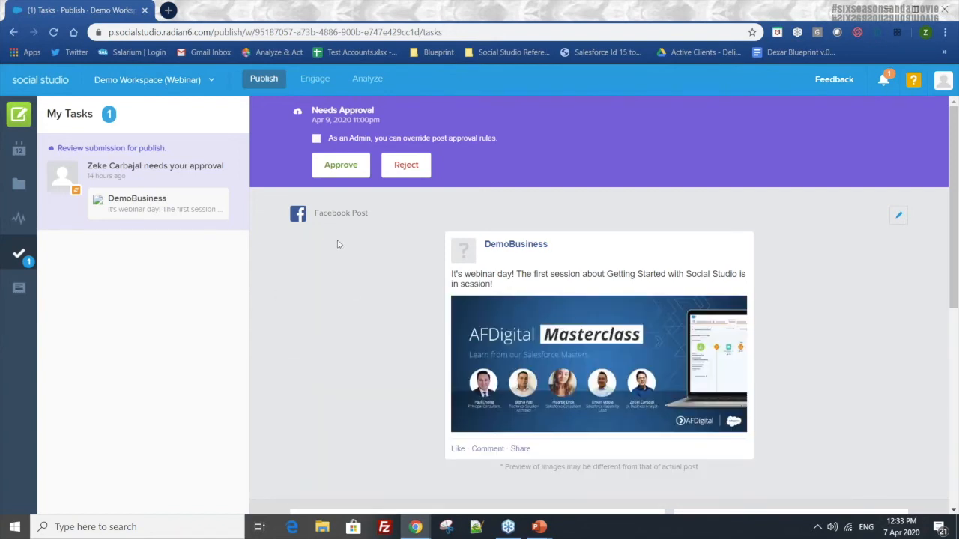
scroll(393, 248, down, 1)
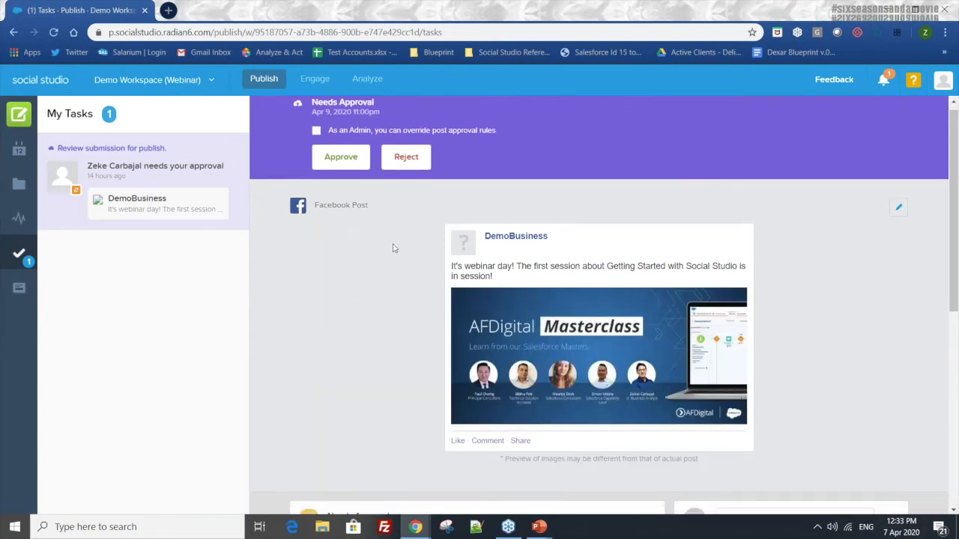
scroll(393, 248, down, 4)
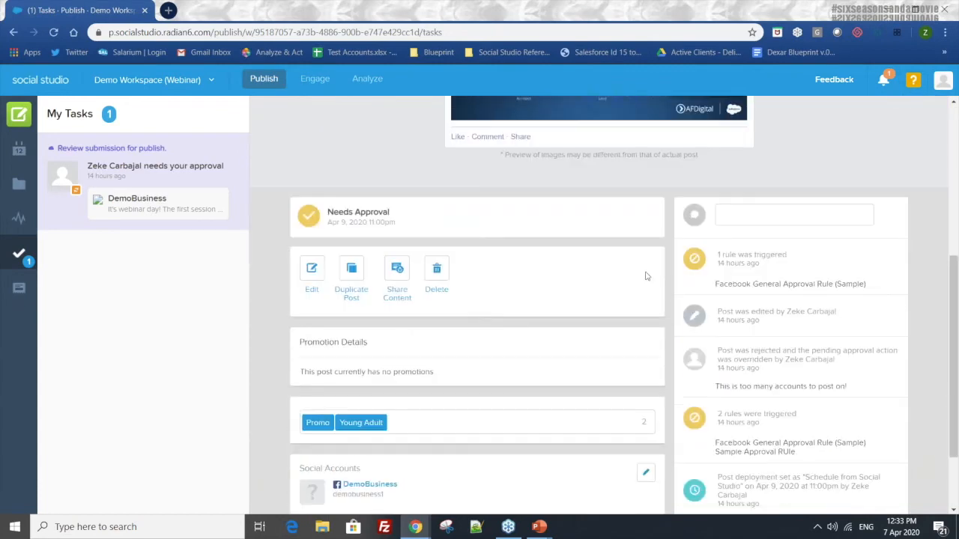
scroll(646, 276, down, 2)
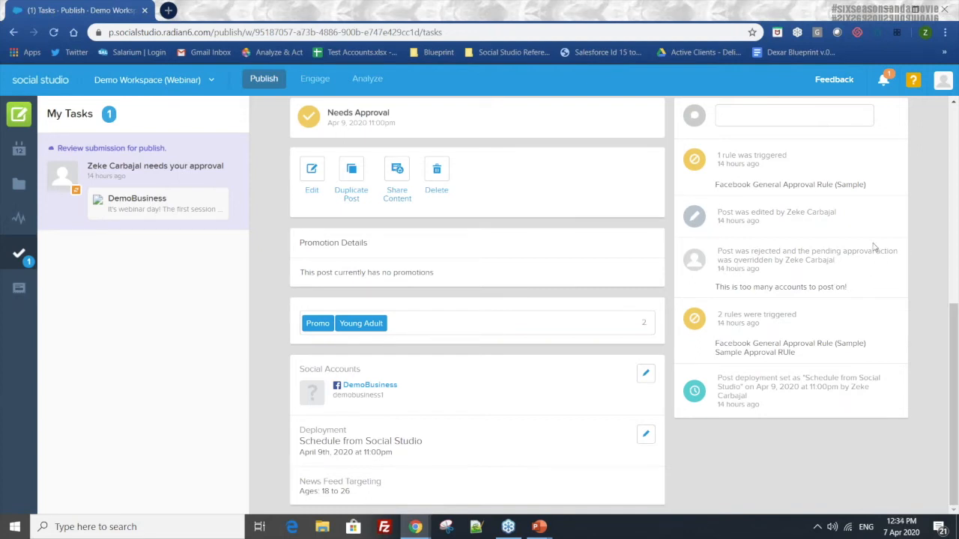
scroll(860, 268, up, 1)
scroll(860, 268, up, 1)
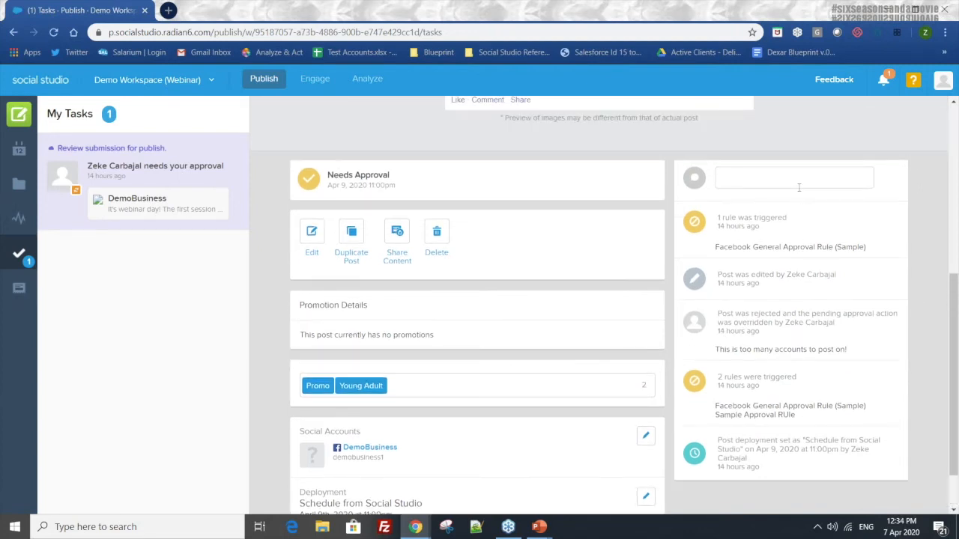
- Add the comment "Wonderful Job" to the DemoBusiness post's activity history and approve the post
scroll(685, 224, down, 1)
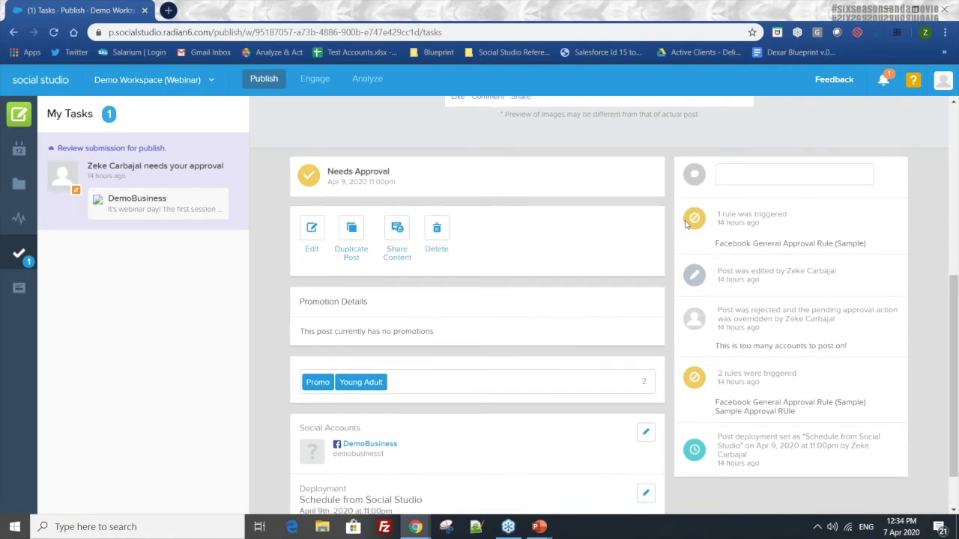
scroll(685, 224, up, 4)
click(761, 237)
text(Wonderful Job)
click(742, 267)
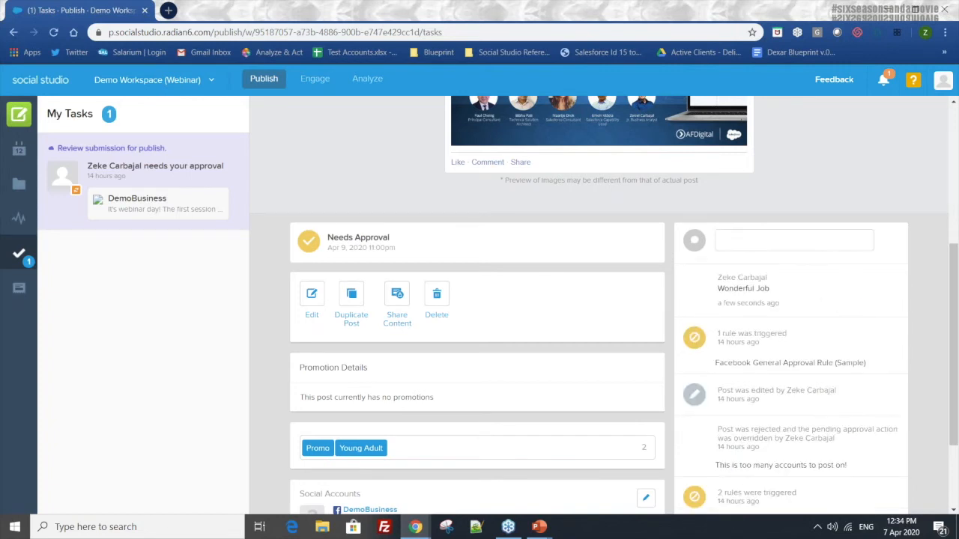
scroll(359, 182, up, 4)
click(341, 132)
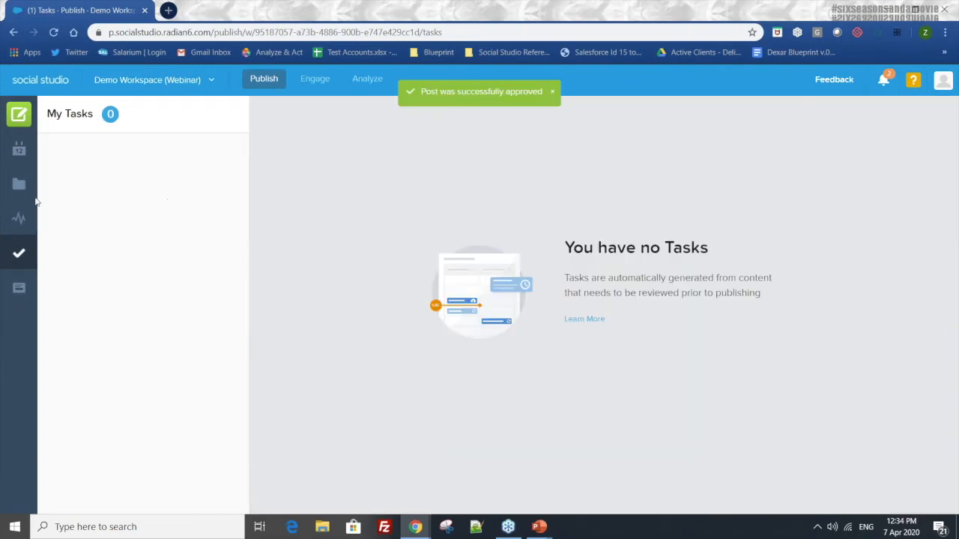
- Reschedule the DemoBusiness post to April 17 in the monthly publish calendar
click(18, 148)
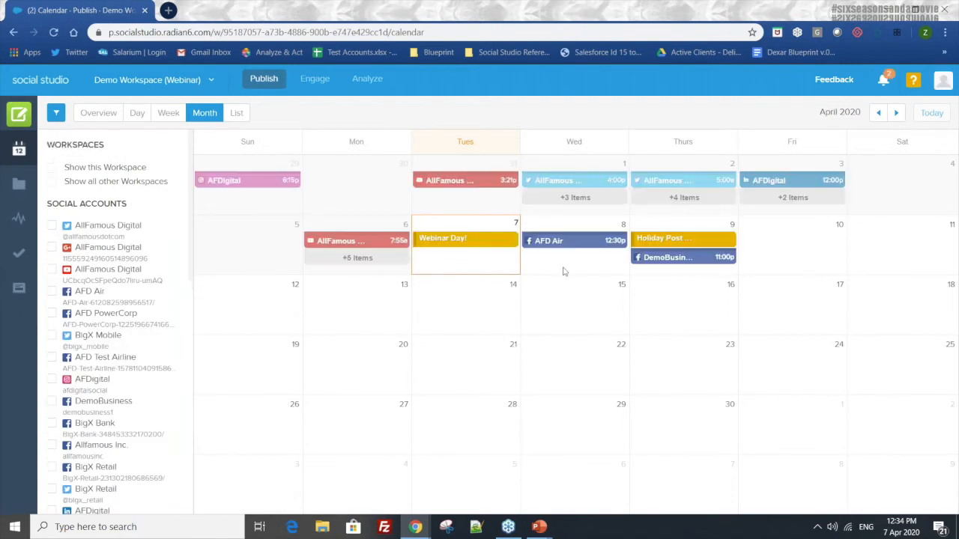
click(697, 258)
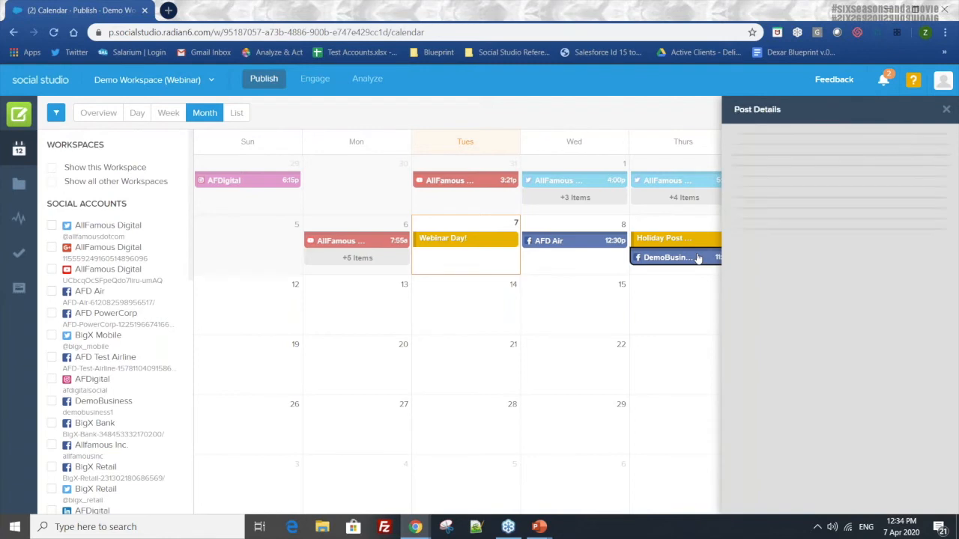
click(946, 109)
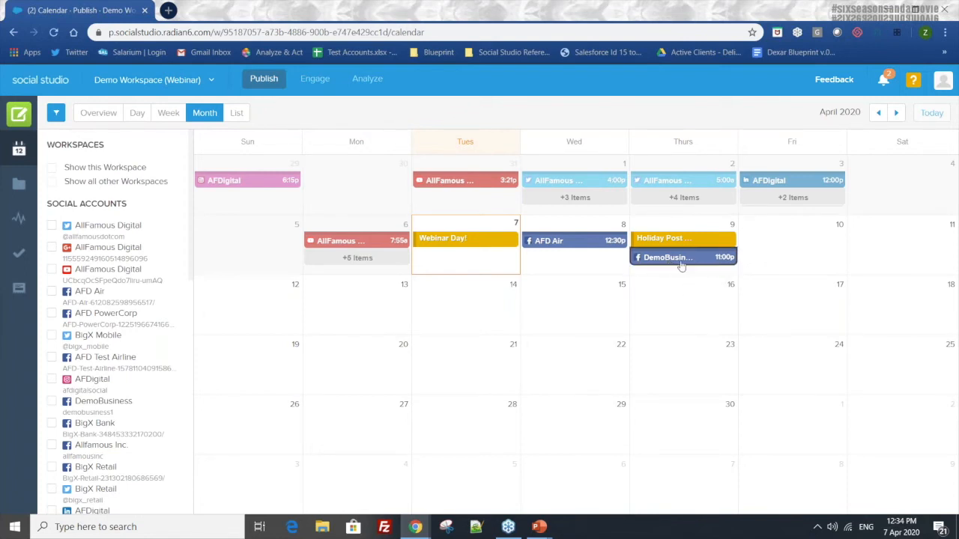
drag(680, 258, 767, 313)
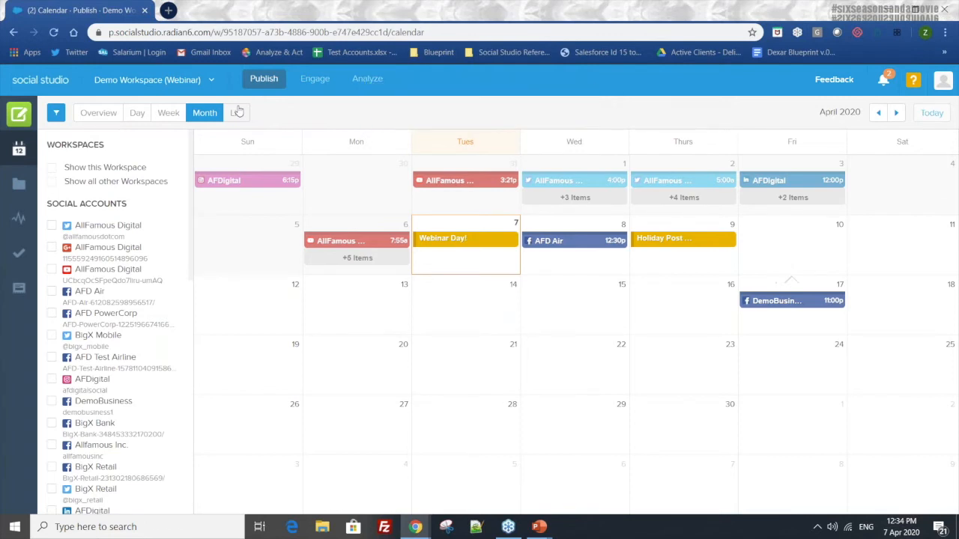
- Show the calendar as a list and examine the reach, engagement and click metrics of AFDigital's April 6 Facebook post
click(236, 112)
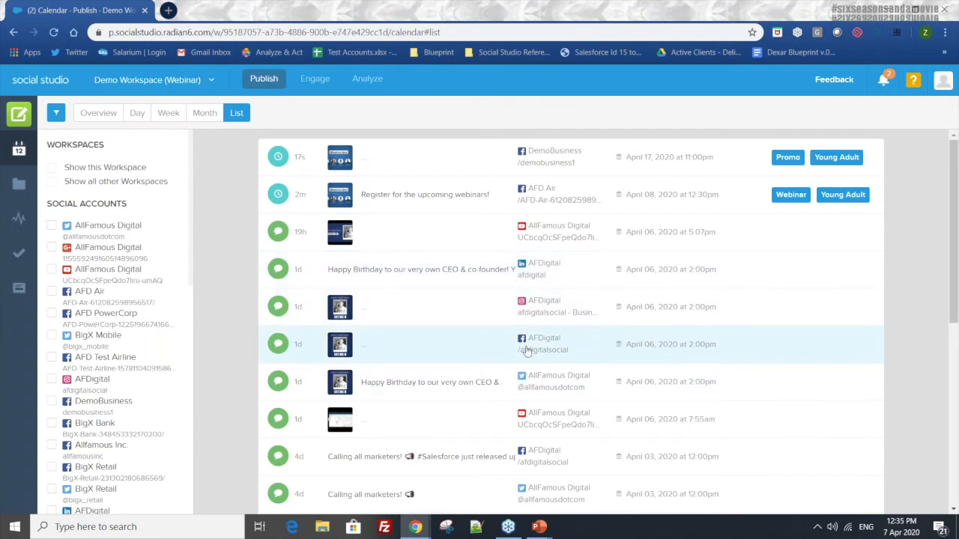
click(526, 350)
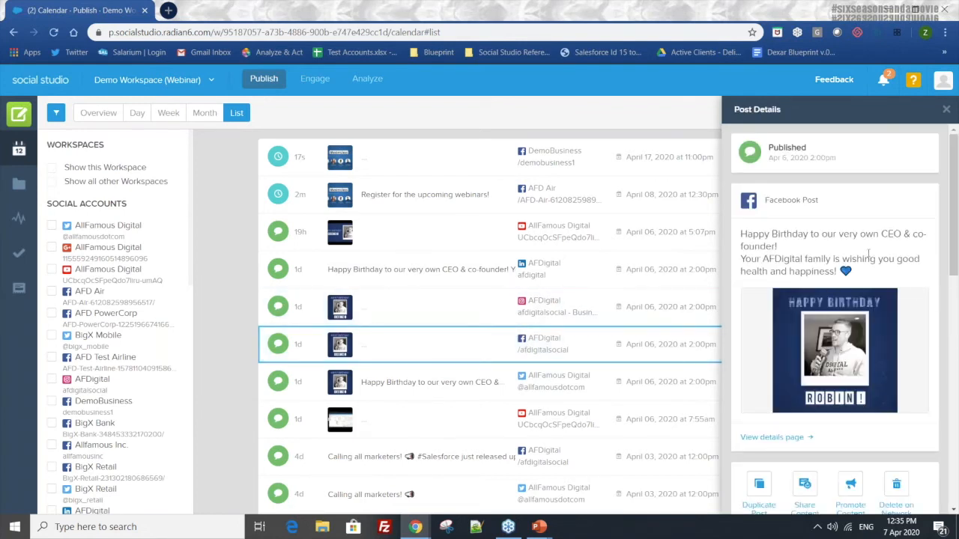
scroll(877, 234, down, 3)
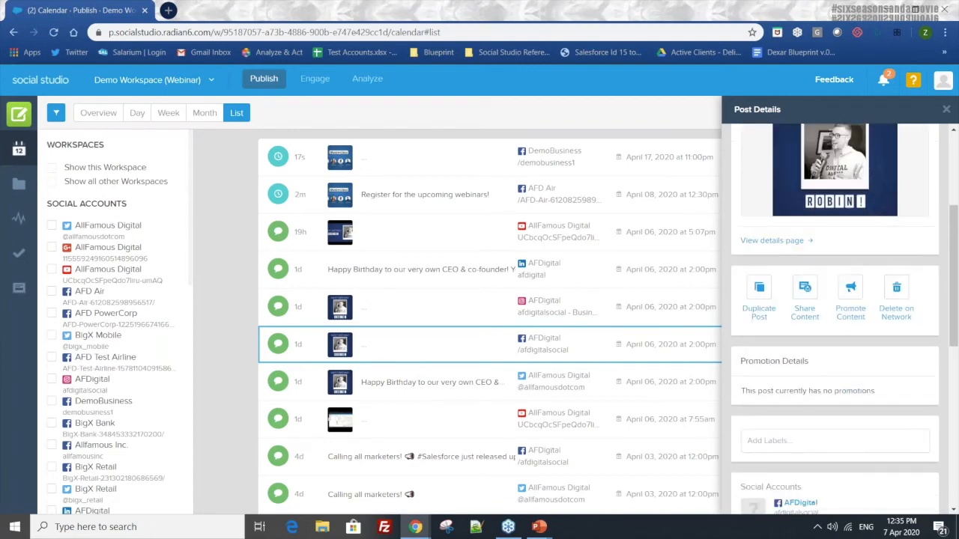
scroll(835, 320, down, 5)
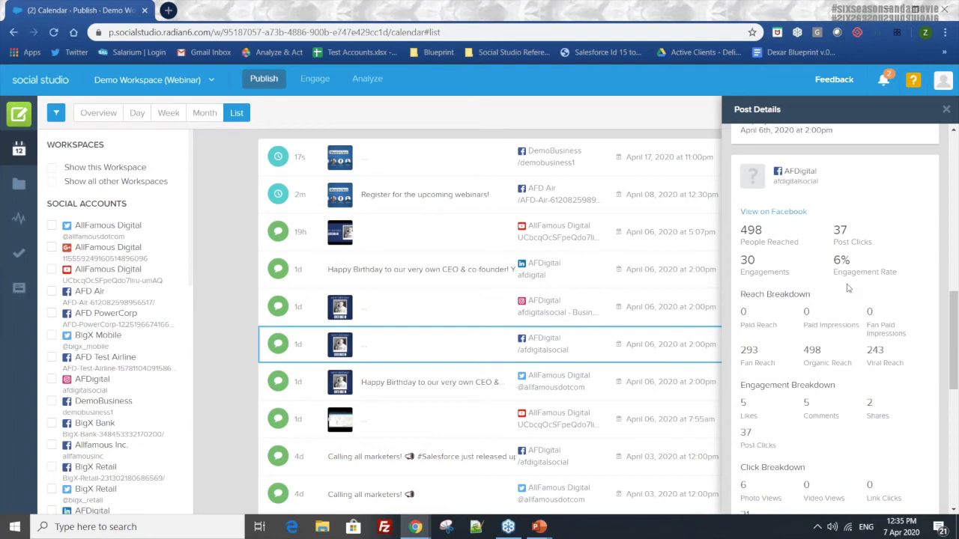
scroll(771, 209, down, 1)
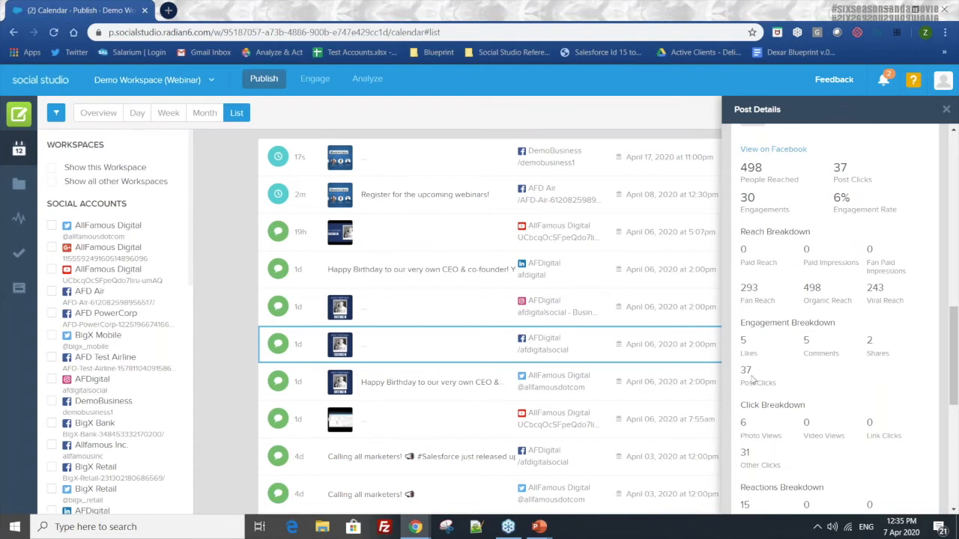
scroll(756, 379, down, 1)
scroll(759, 337, down, 1)
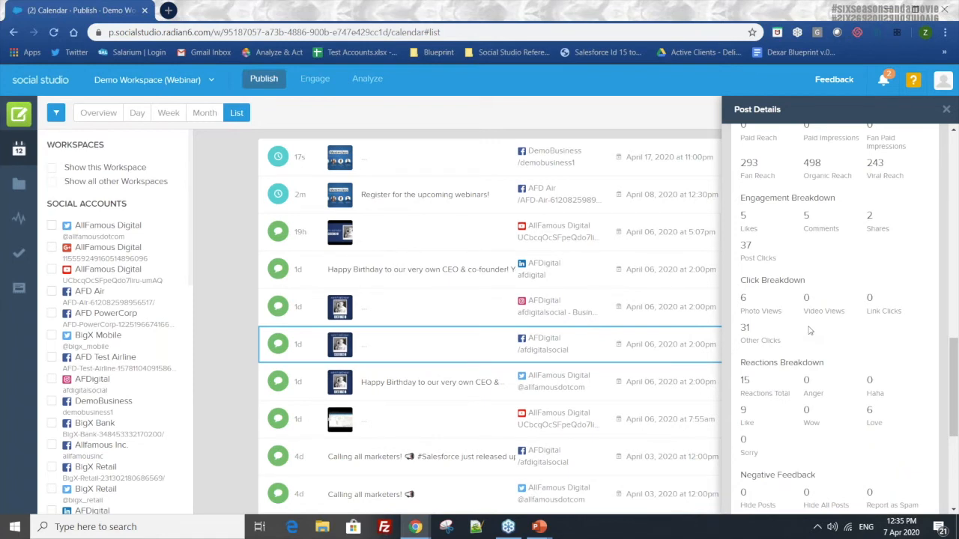
click(945, 110)
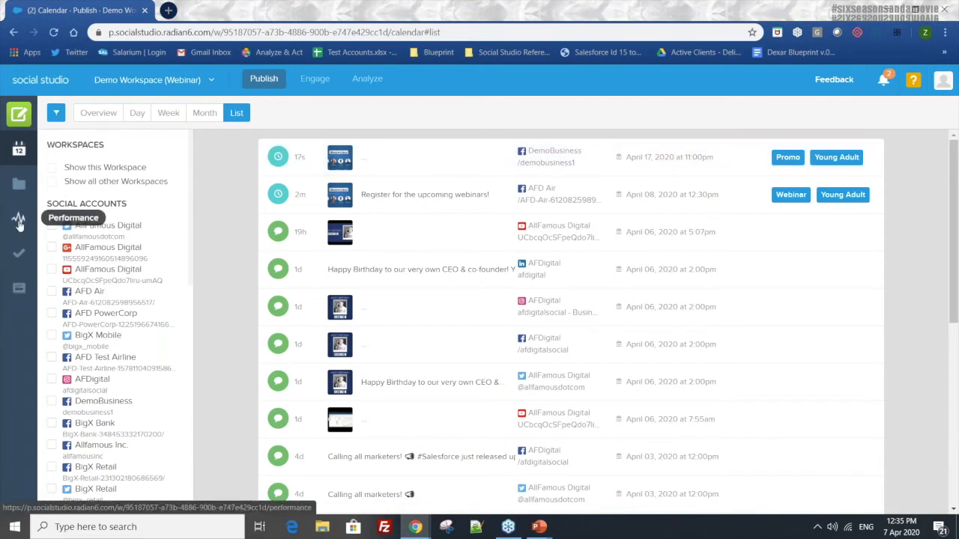
- Open the publish performance overview and review each network's seven-day summary and the available post reports
click(17, 221)
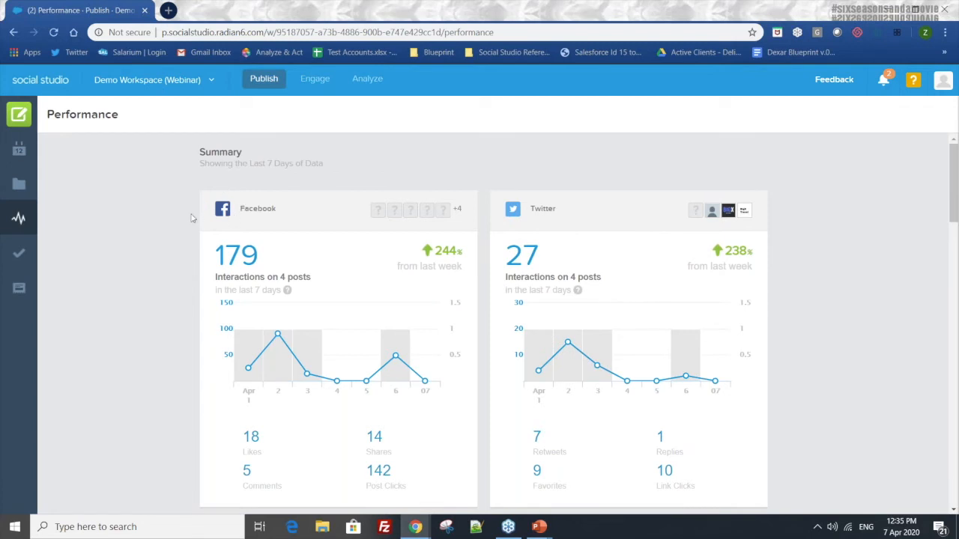
scroll(196, 216, down, 1)
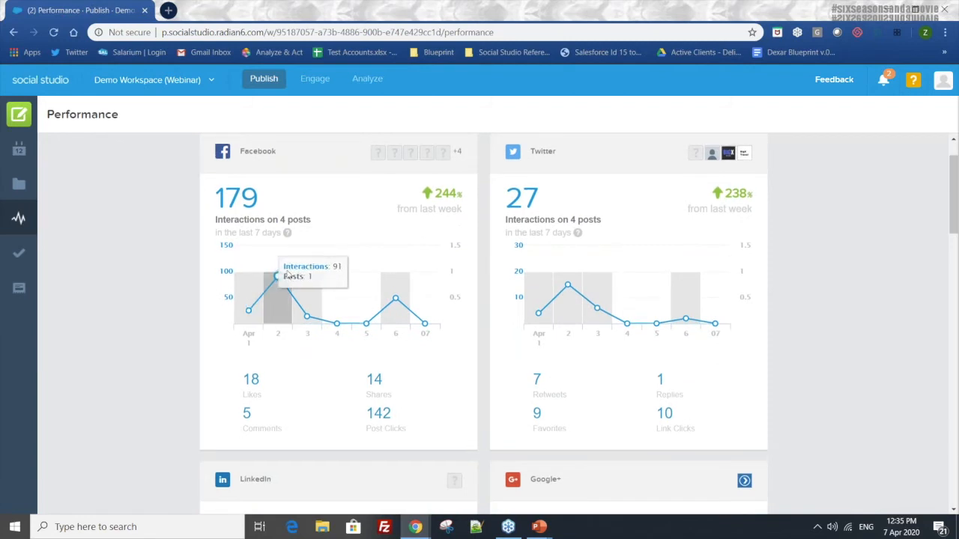
scroll(292, 247, up, 1)
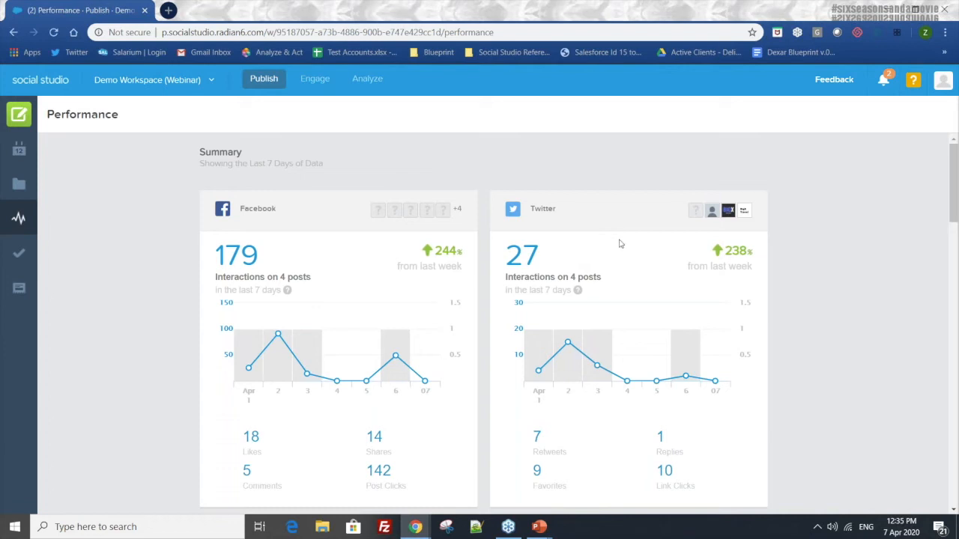
scroll(620, 244, down, 15)
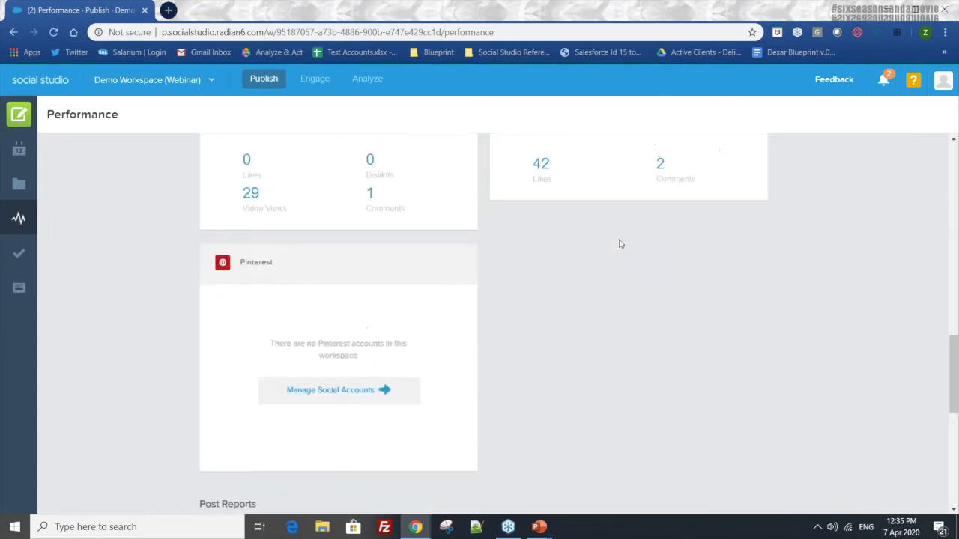
scroll(620, 246, down, 3)
scroll(615, 250, up, 1)
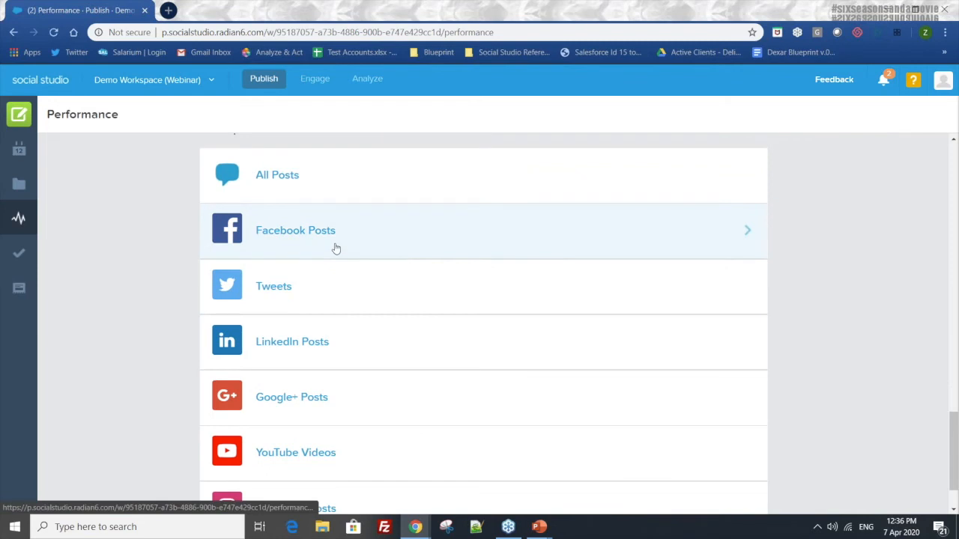
- Open the Facebook Posts performance report and check its data export formats
click(334, 248)
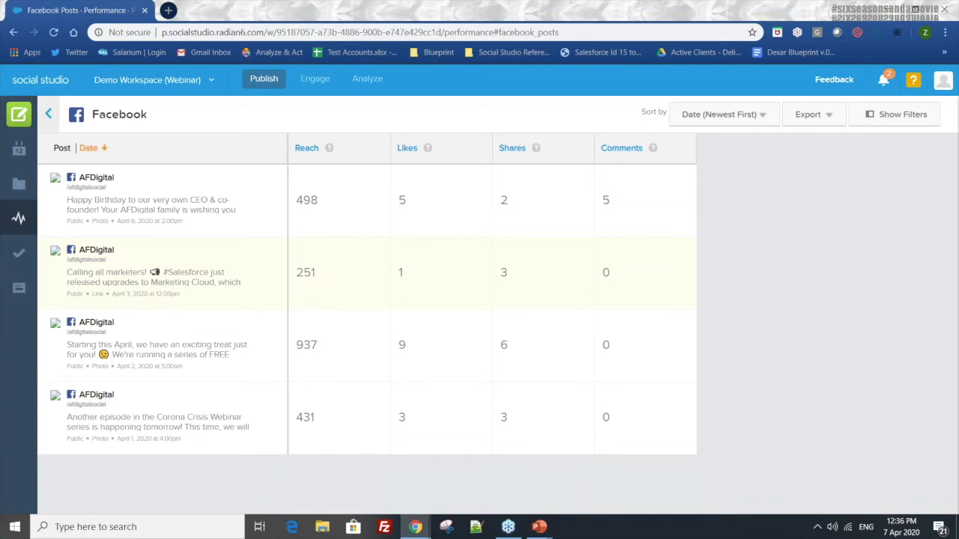
click(809, 113)
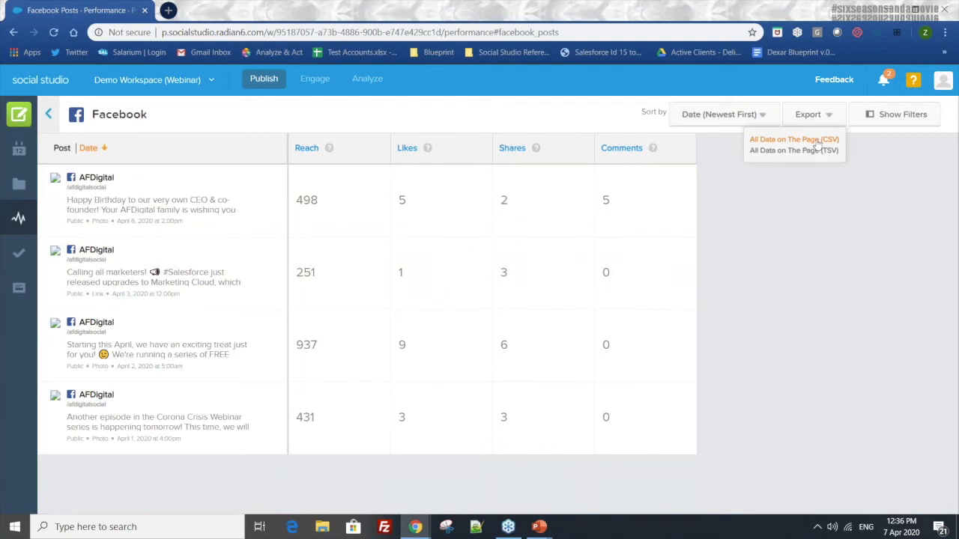
click(877, 166)
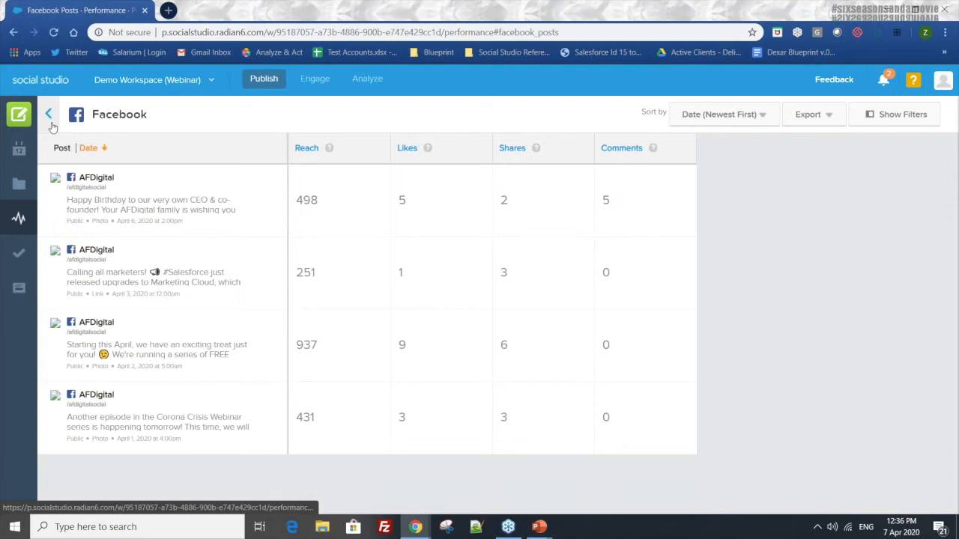
- Open the workspace's shared content and examine the Valentine's Day item's sharing details and engagement statistics
click(18, 149)
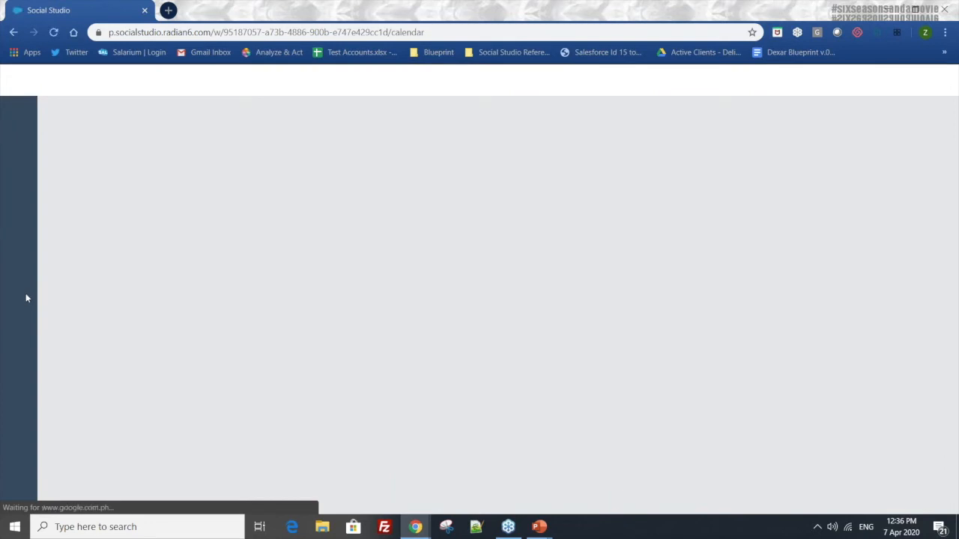
click(29, 296)
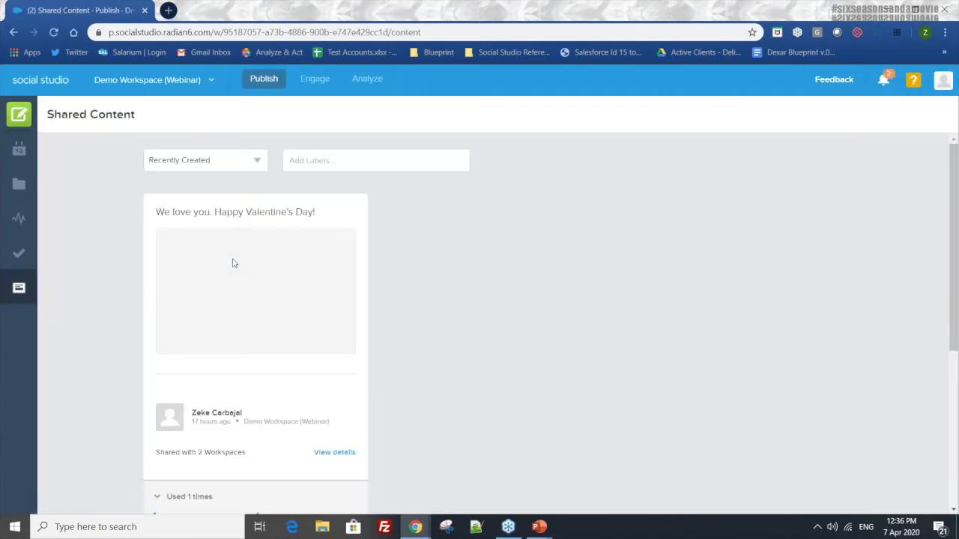
scroll(360, 307, down, 2)
scroll(327, 319, down, 2)
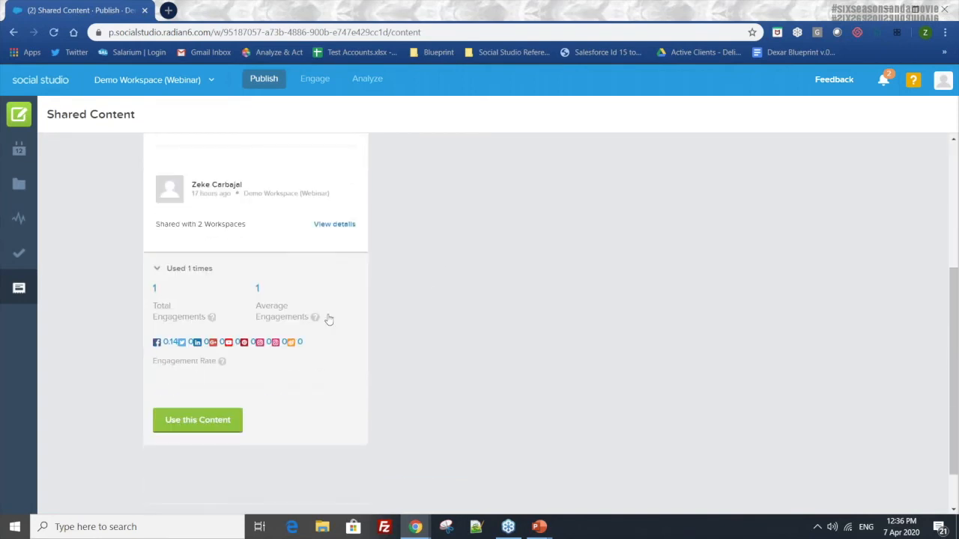
scroll(330, 319, up, 4)
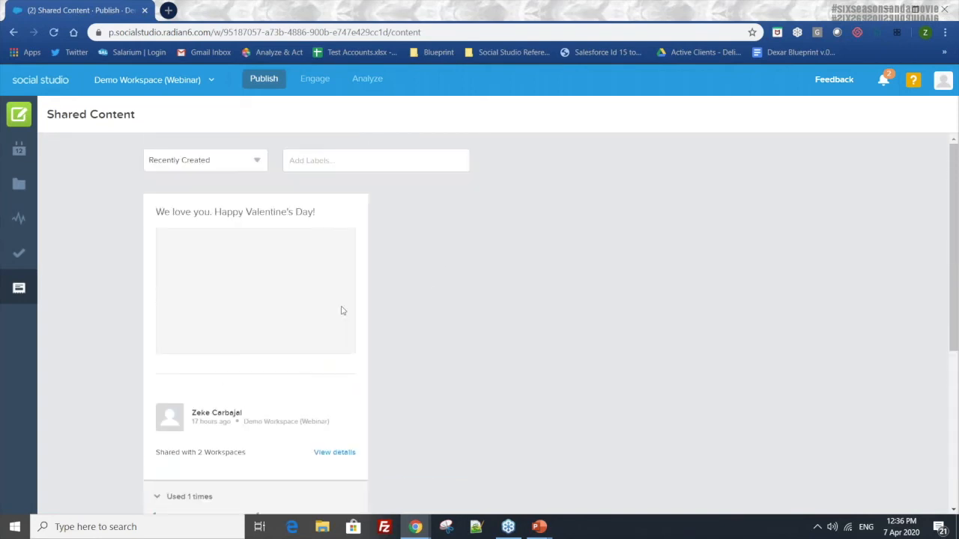
scroll(341, 310, down, 1)
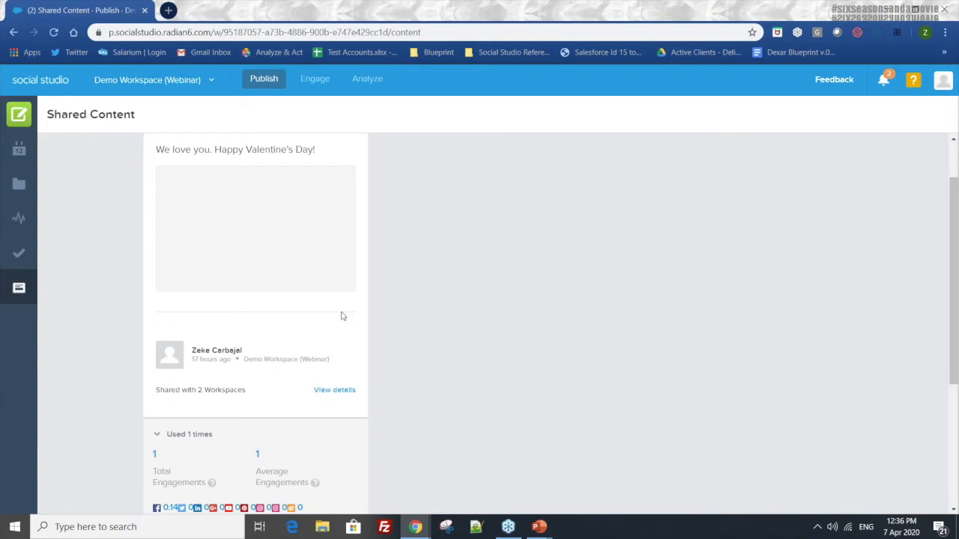
scroll(339, 315, down, 2)
scroll(282, 382, up, 3)
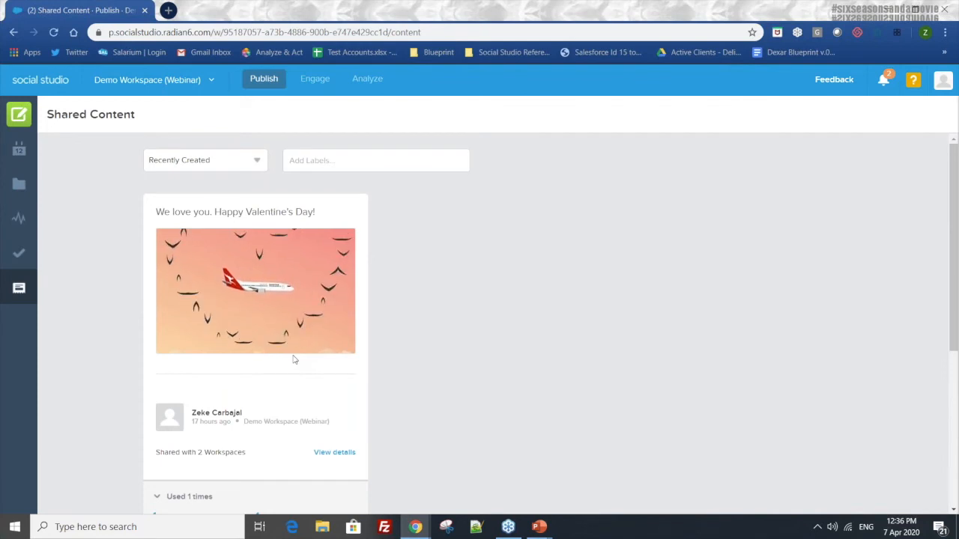
scroll(564, 289, down, 3)
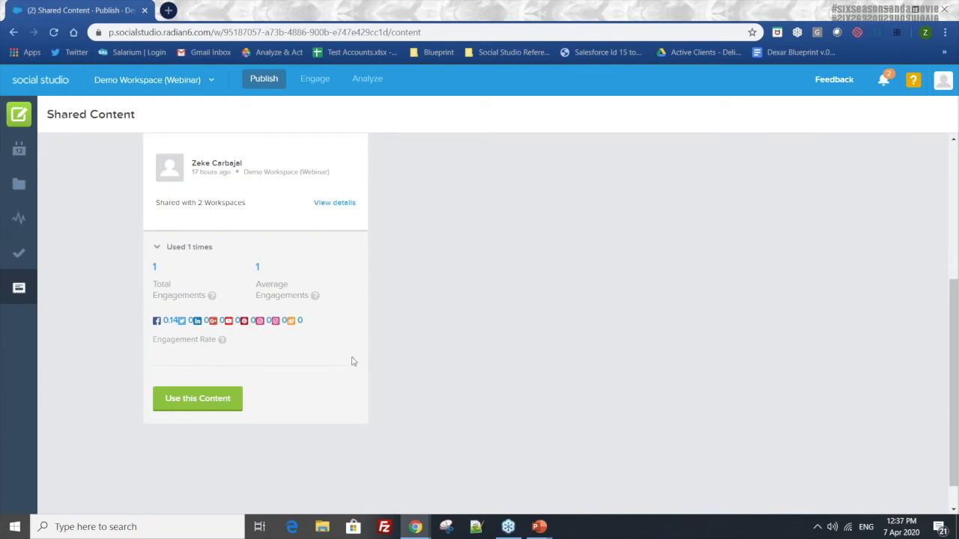
- Start a Facebook post from the shared Valentine's Day content and leave the composer without saving
click(216, 399)
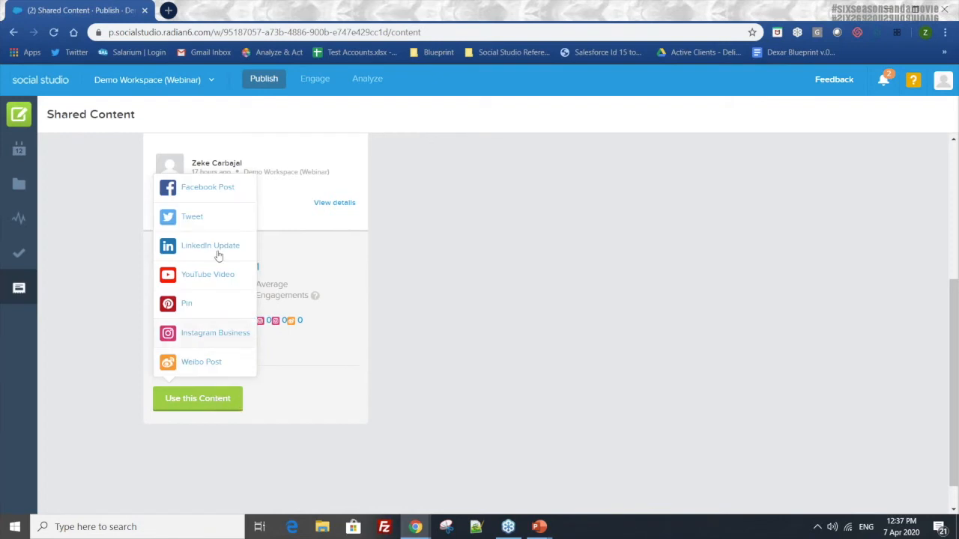
click(235, 188)
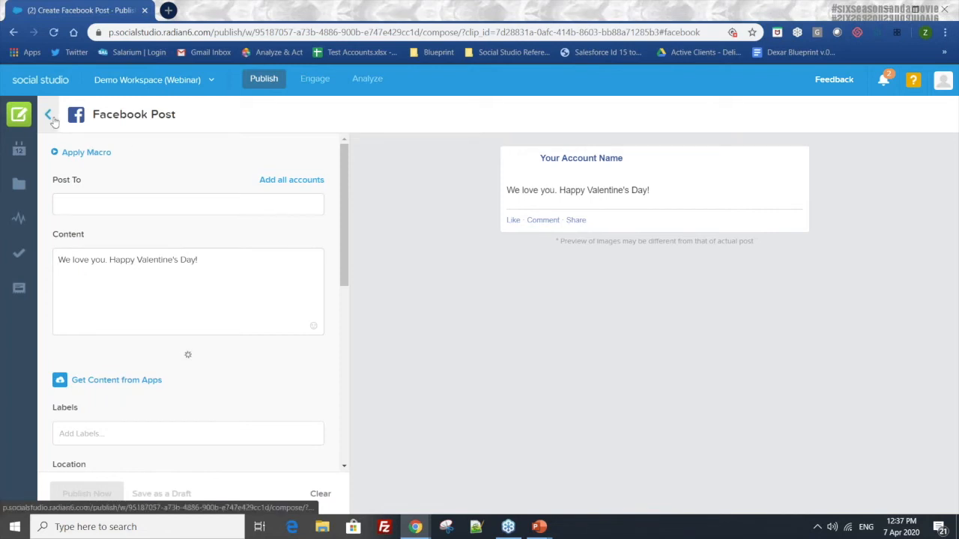
scroll(133, 203, down, 4)
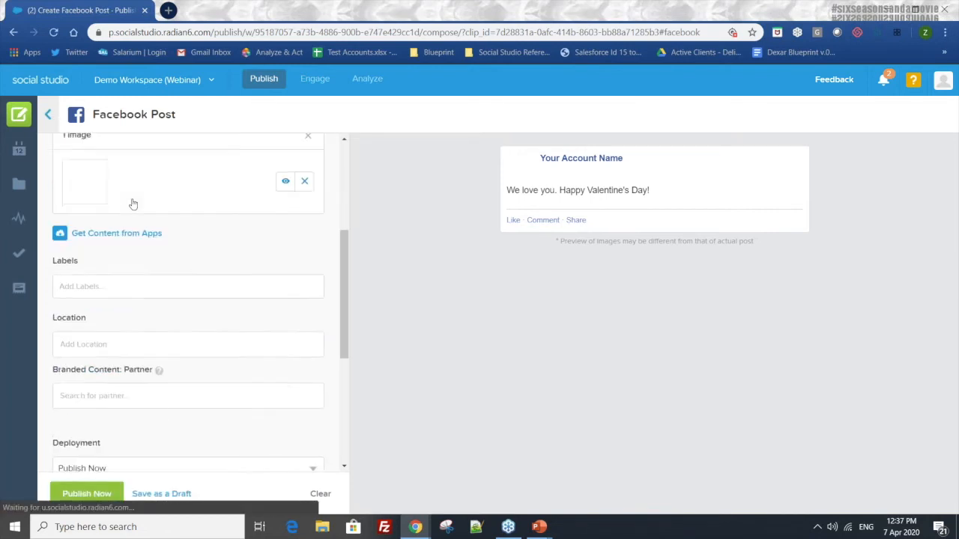
scroll(150, 237, up, 5)
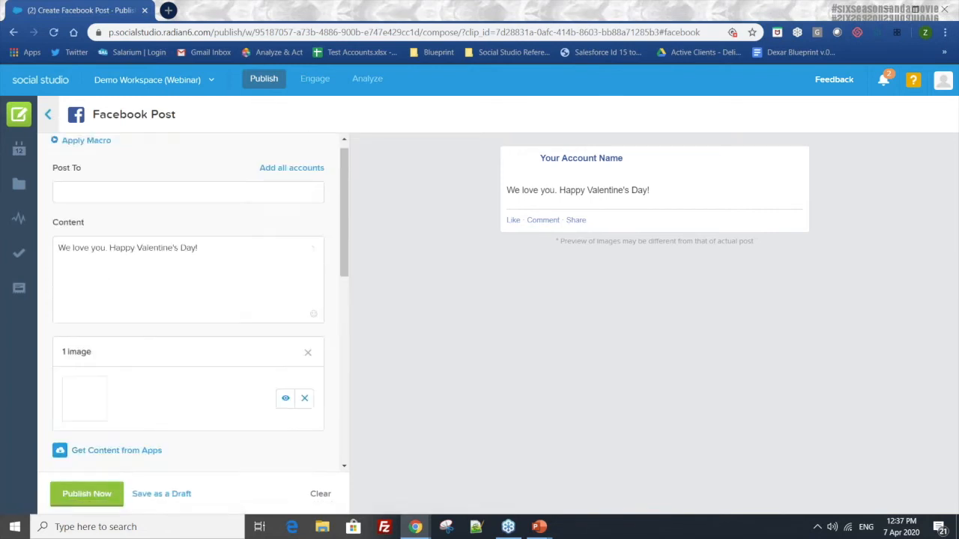
click(49, 118)
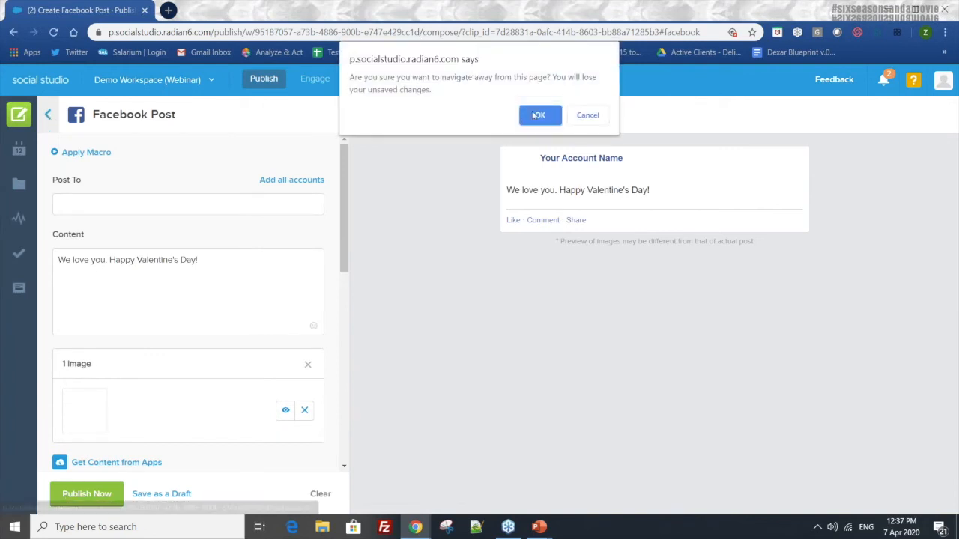
click(536, 117)
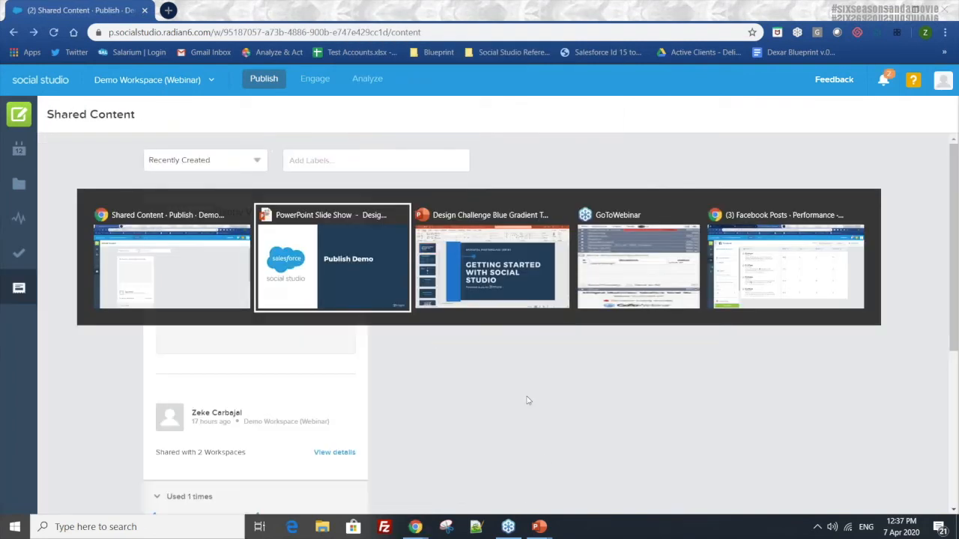
- Switch to the PowerPoint slide show and advance to the Publish Features Recap slide
key(alt+Tab)
key(Right)
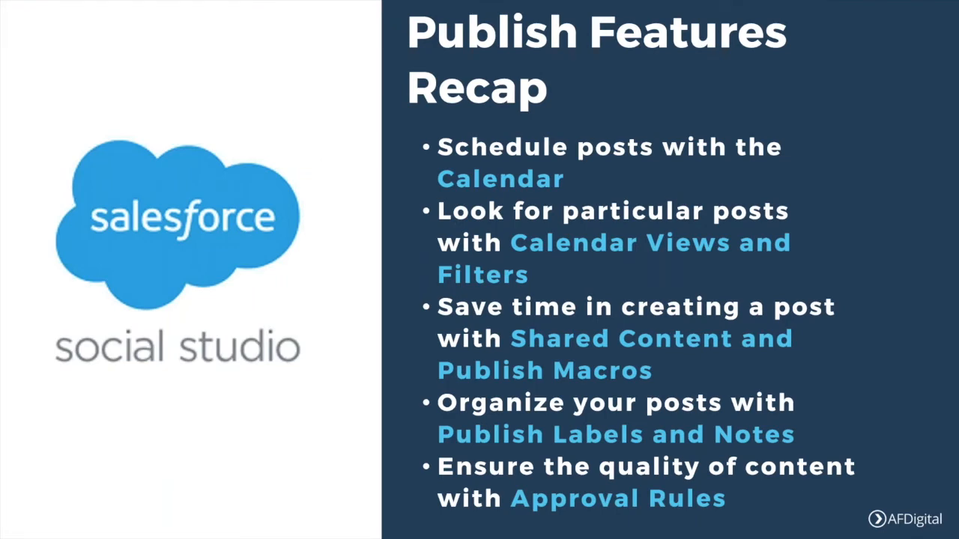
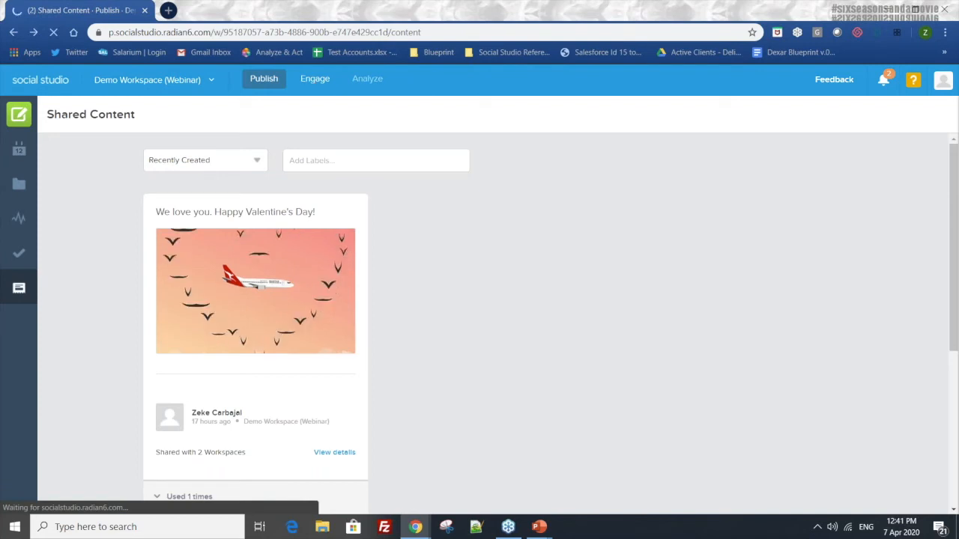
- Open the Engage dashboard and review the filter options of the All Facebook Wall Activity and Mentions column
click(311, 90)
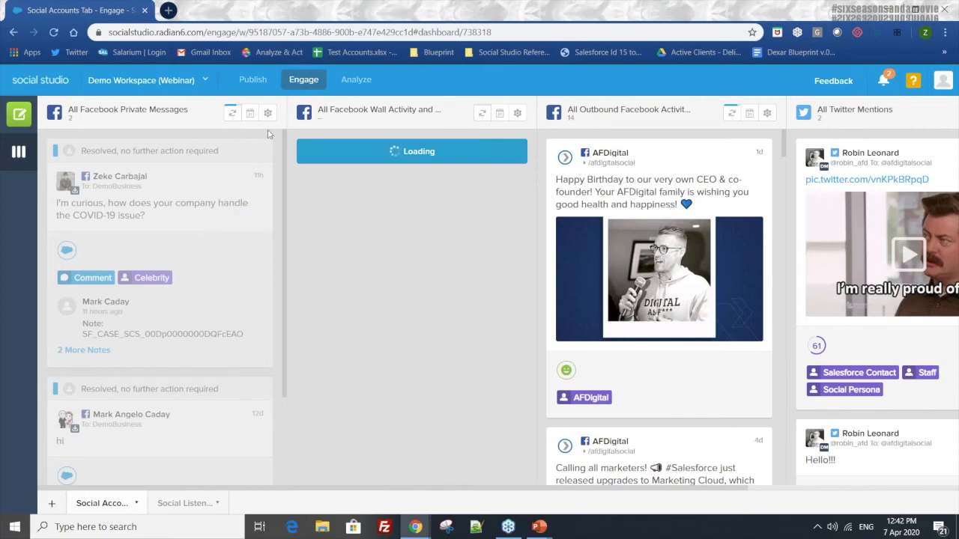
click(518, 113)
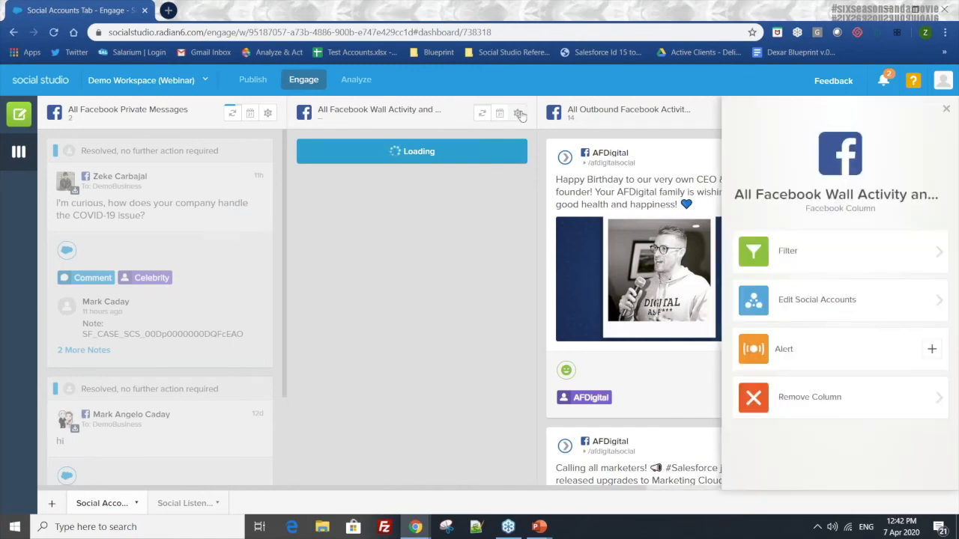
click(921, 239)
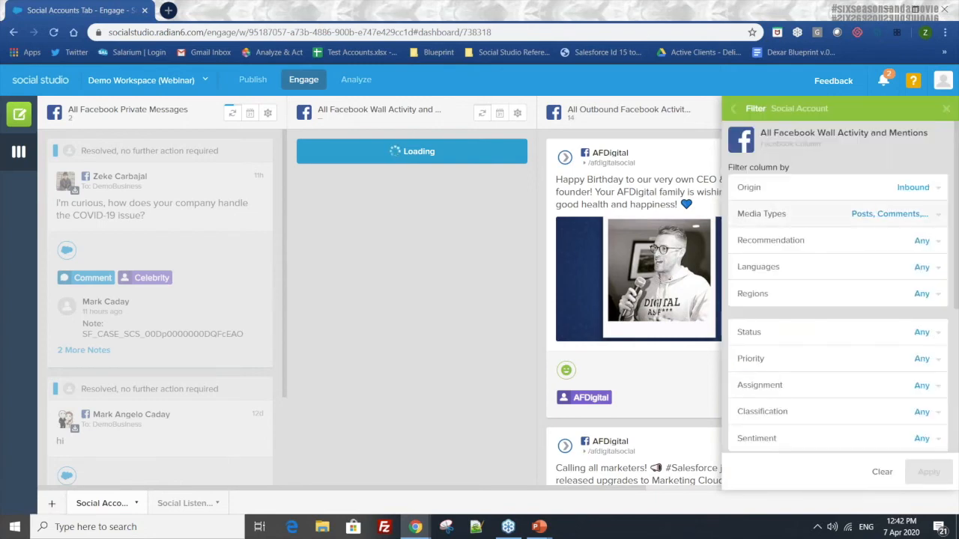
click(945, 111)
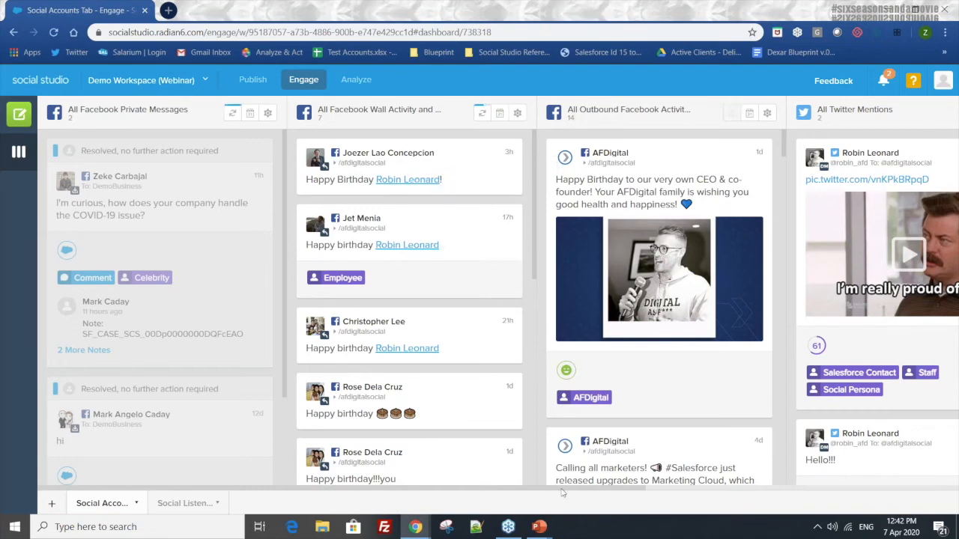
- Check which media types the All Facebook Wall Activity and Mentions column filters by, and close its settings unchanged
drag(561, 489, 573, 489)
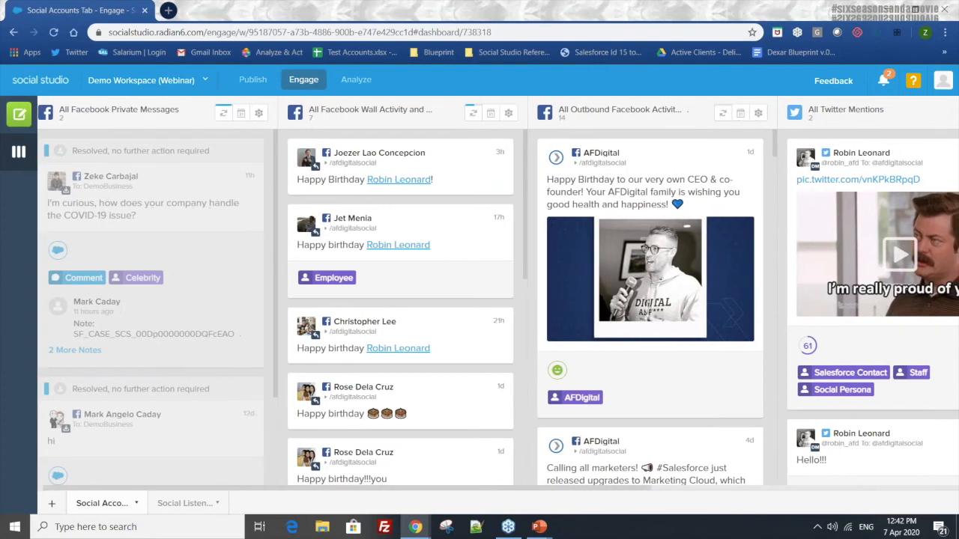
click(510, 113)
click(854, 255)
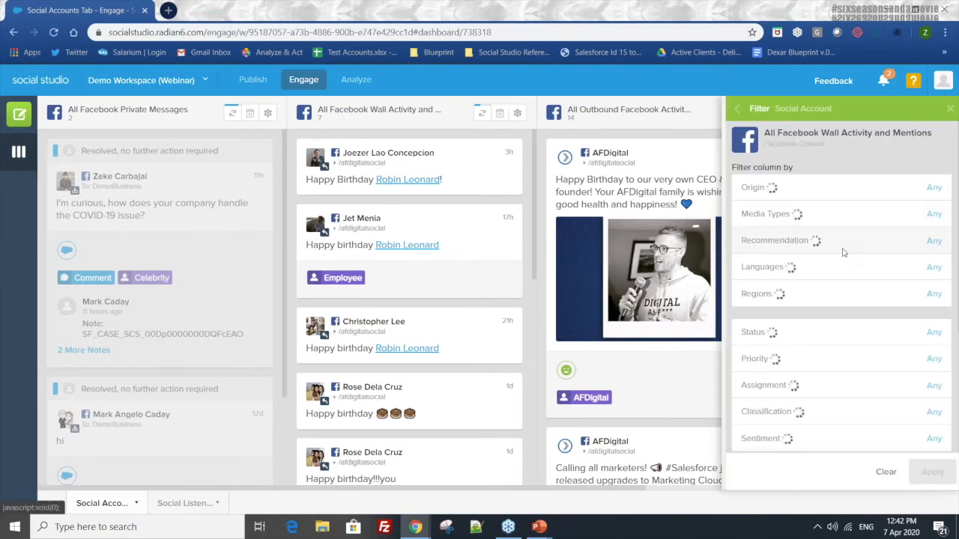
click(824, 219)
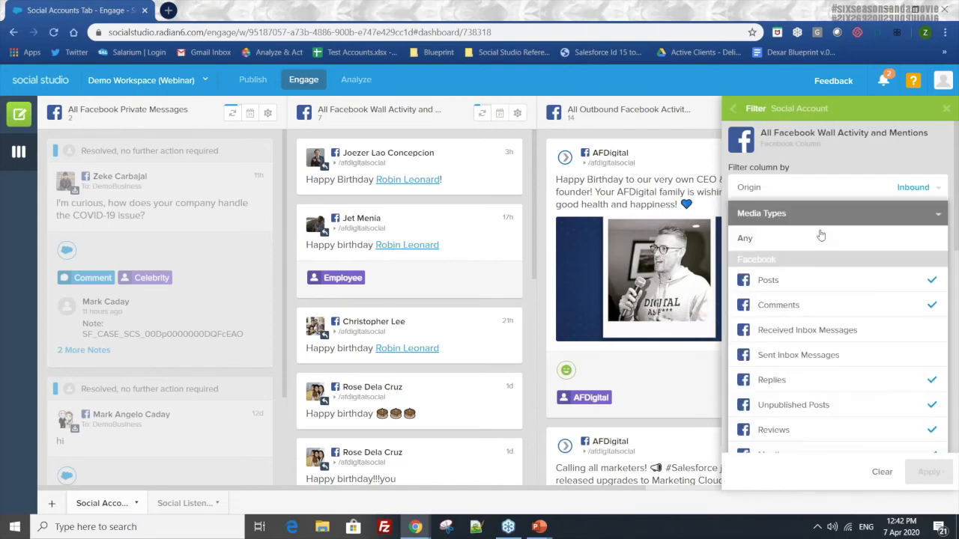
scroll(878, 301, down, 3)
scroll(899, 161, up, 3)
click(884, 212)
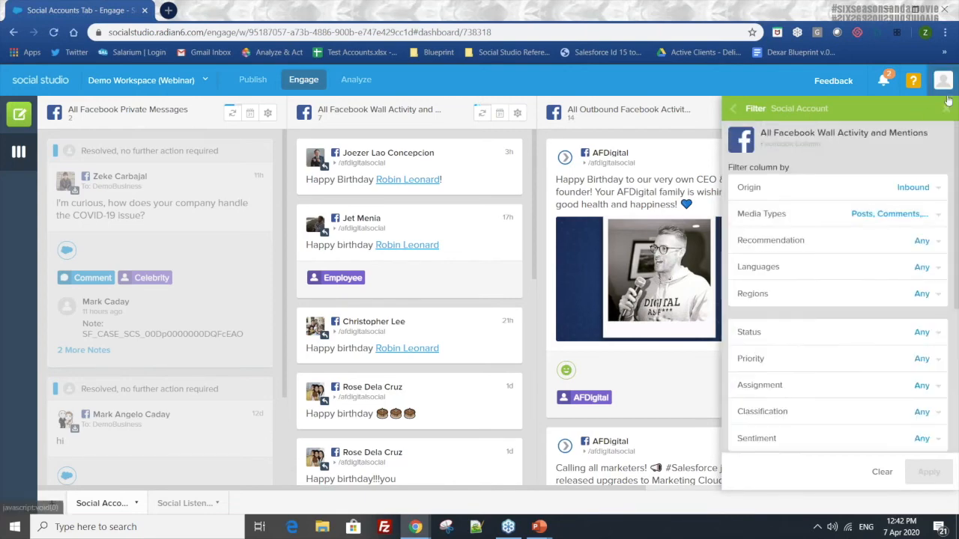
click(942, 81)
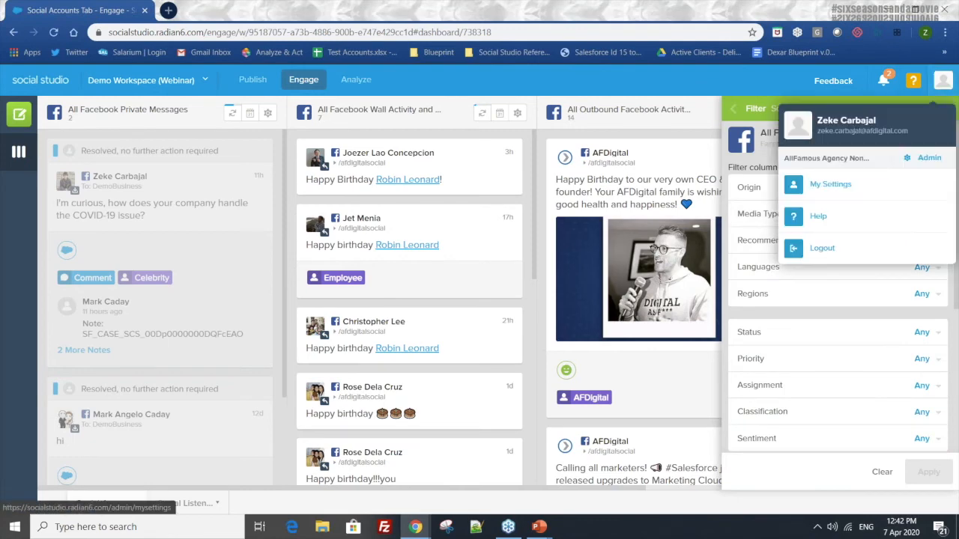
click(731, 109)
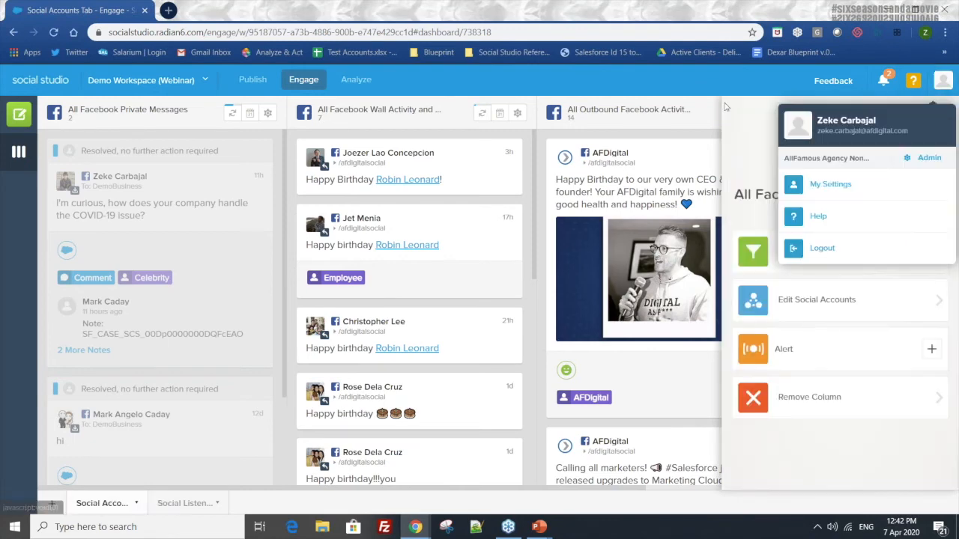
click(809, 98)
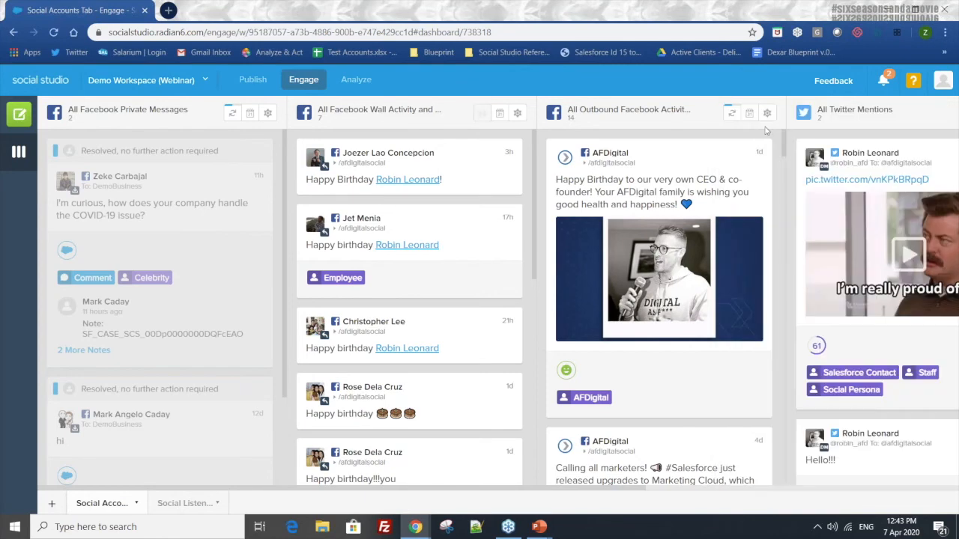
- Start adding a dashboard column and review the social accounts and topic profiles available as sources
scroll(676, 317, down, 1)
scroll(676, 317, down, 2)
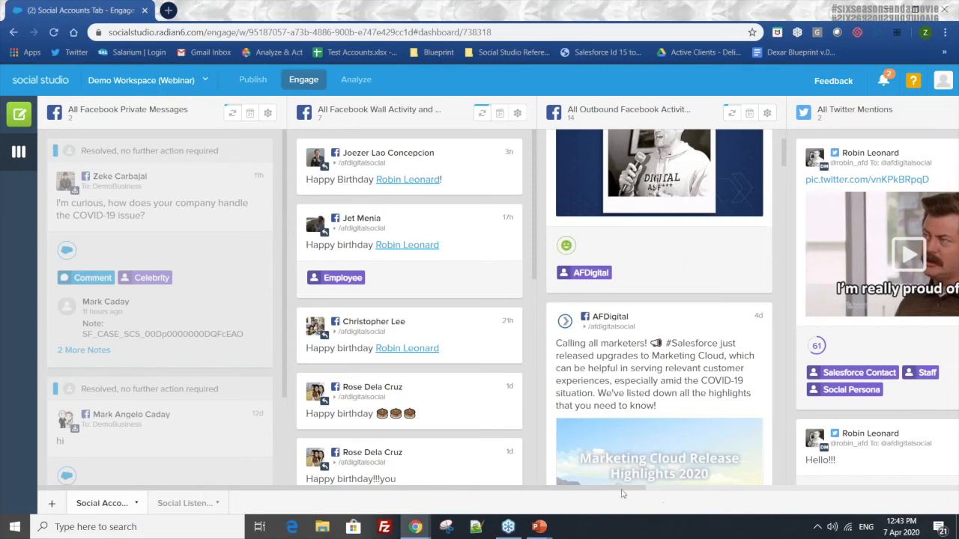
drag(629, 491, 861, 485)
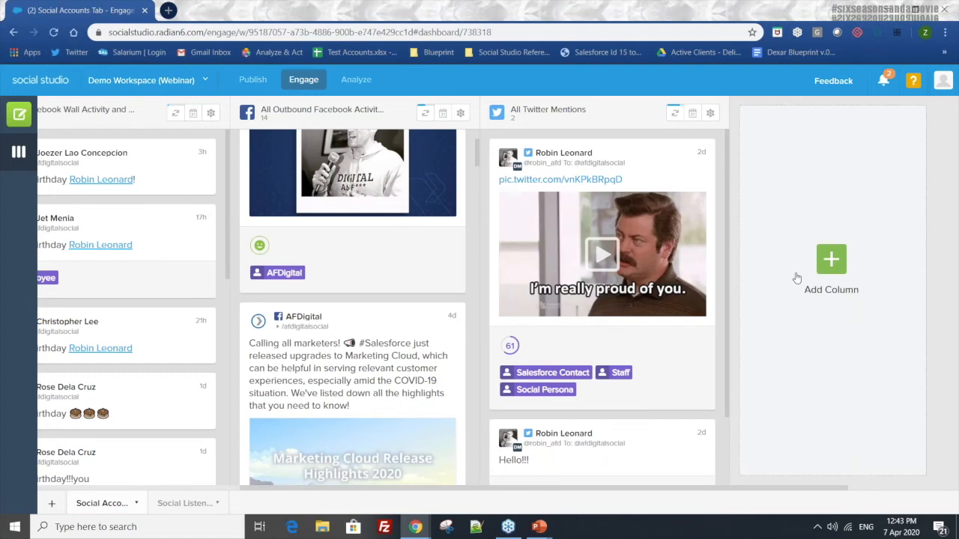
click(839, 258)
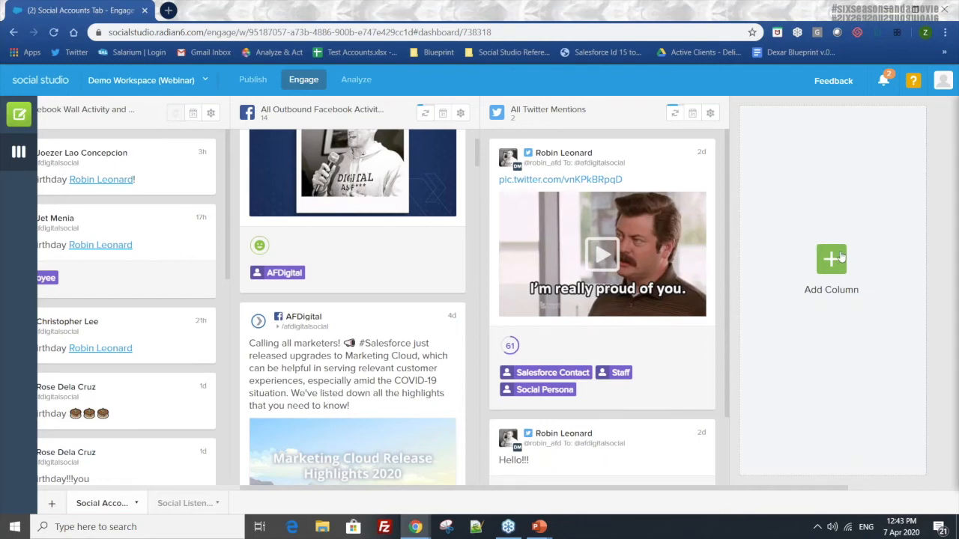
click(824, 270)
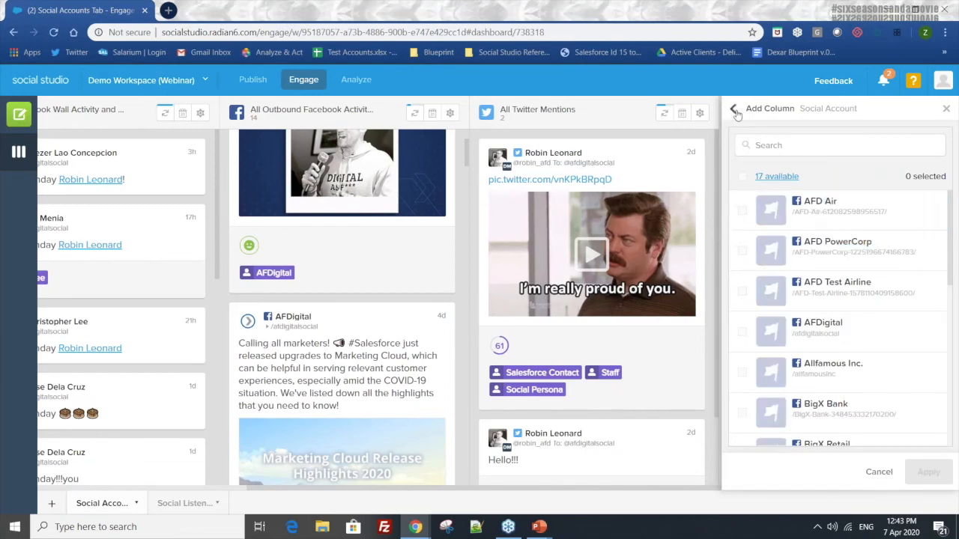
click(735, 110)
click(825, 314)
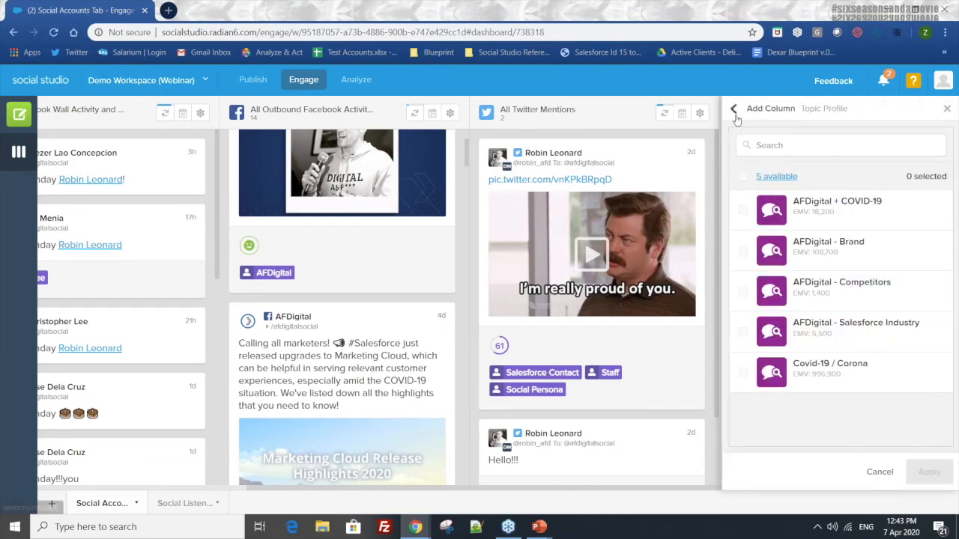
- Add a social account column containing the two AFDigital Instagram accounts
click(735, 110)
click(805, 265)
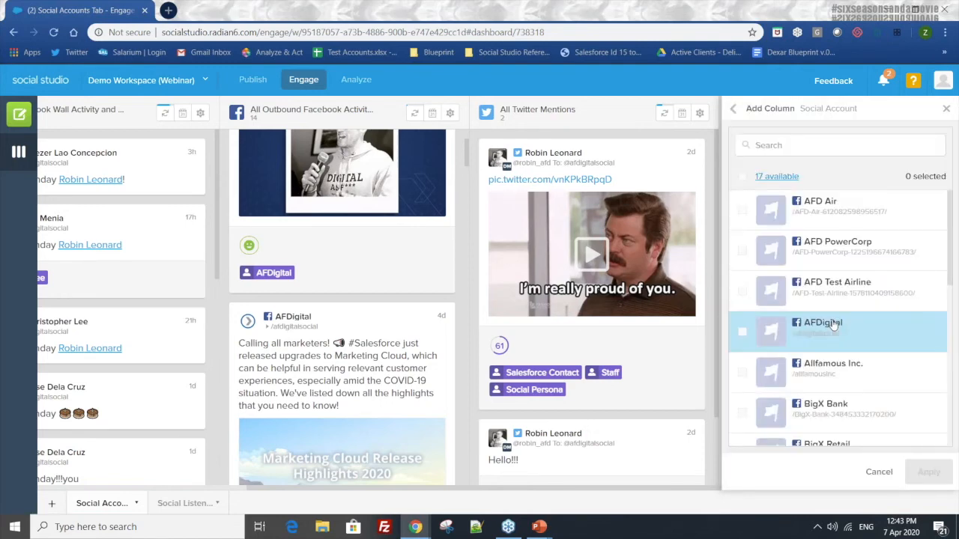
scroll(849, 354, down, 3)
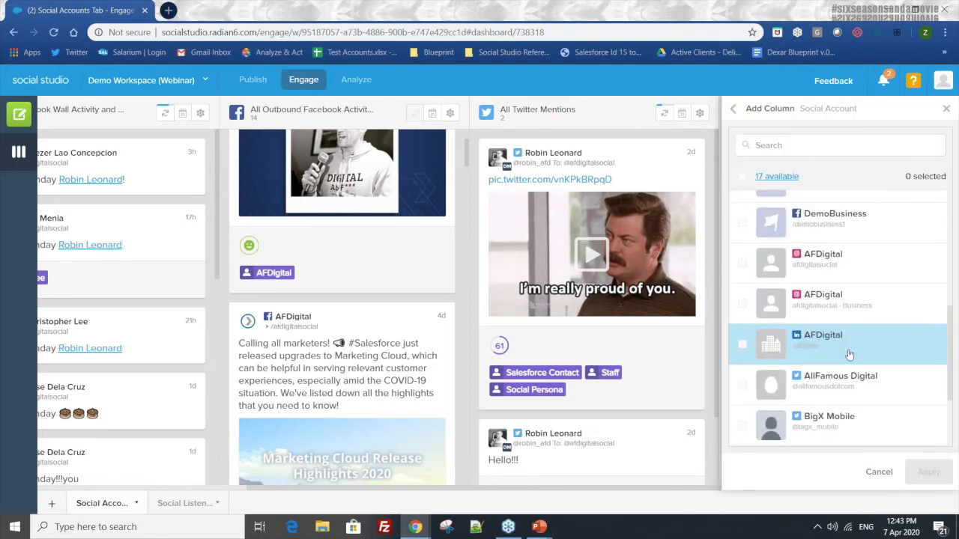
click(828, 279)
click(859, 311)
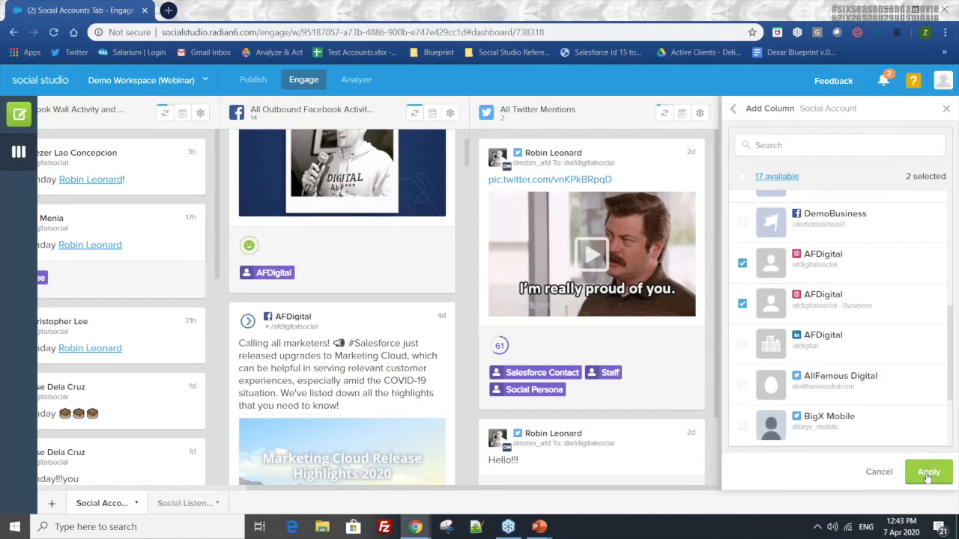
click(928, 471)
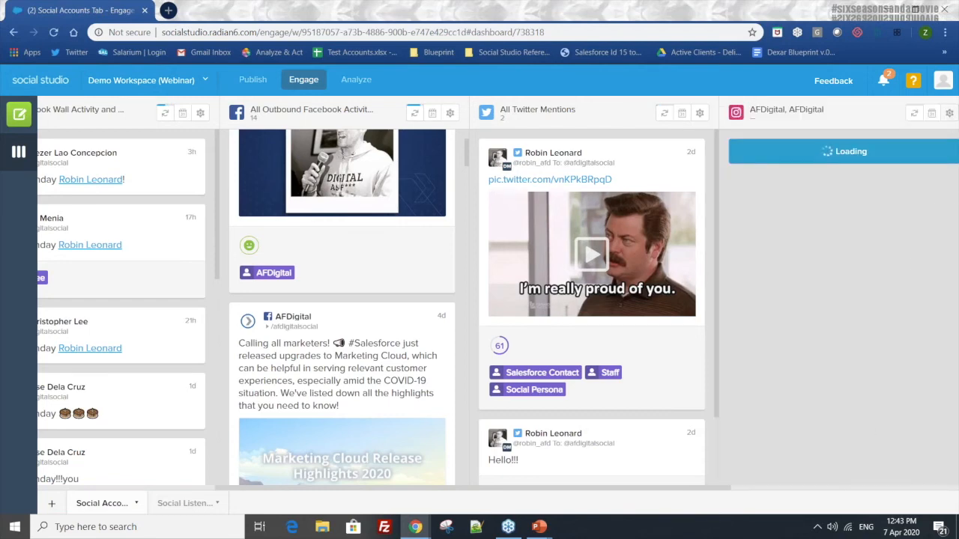
- Set the origin filter of the new AFDigital Instagram column to Inbound only
click(949, 112)
click(763, 248)
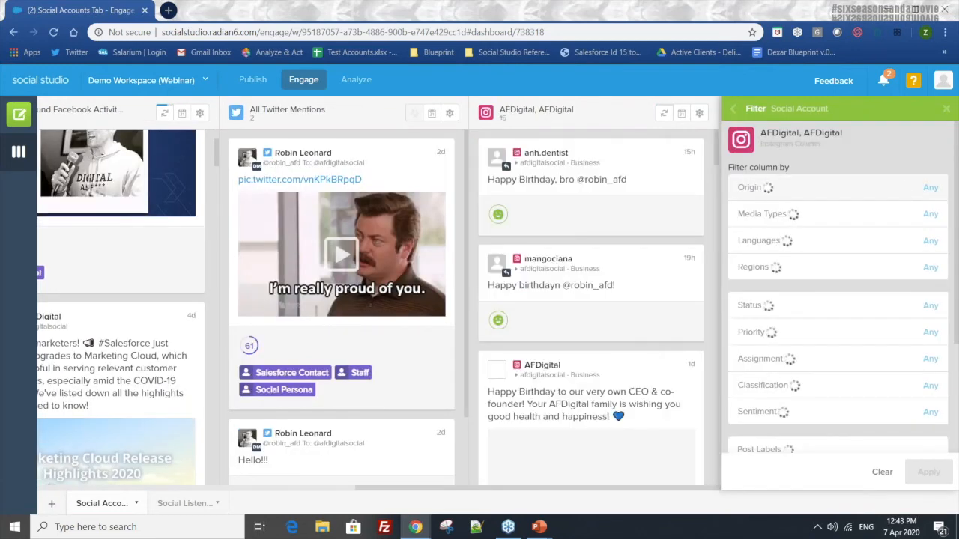
click(749, 187)
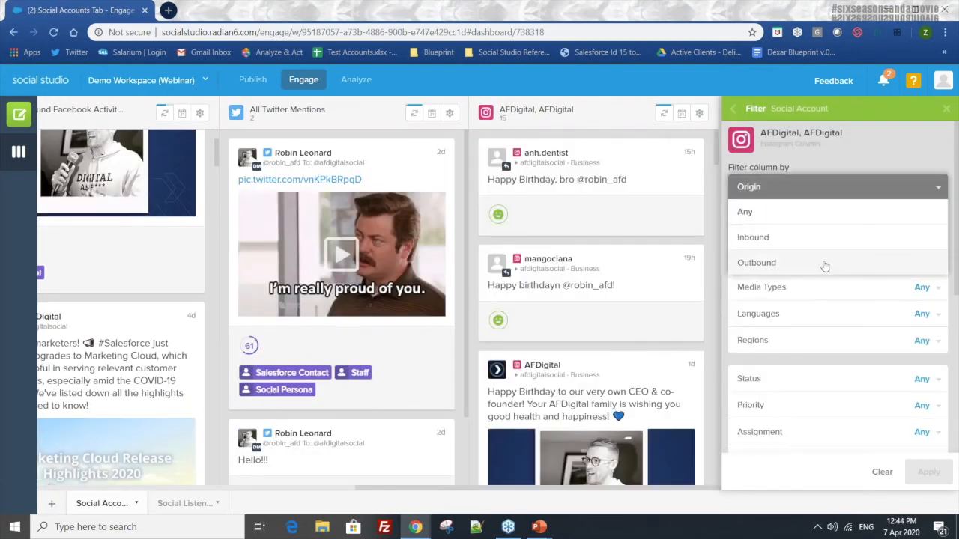
click(823, 263)
click(832, 240)
click(842, 215)
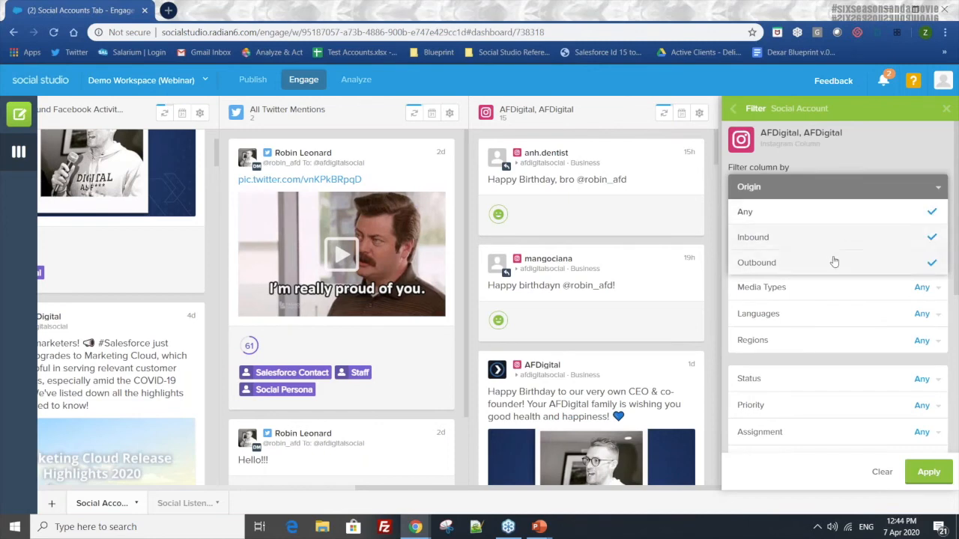
click(832, 216)
click(817, 241)
click(821, 191)
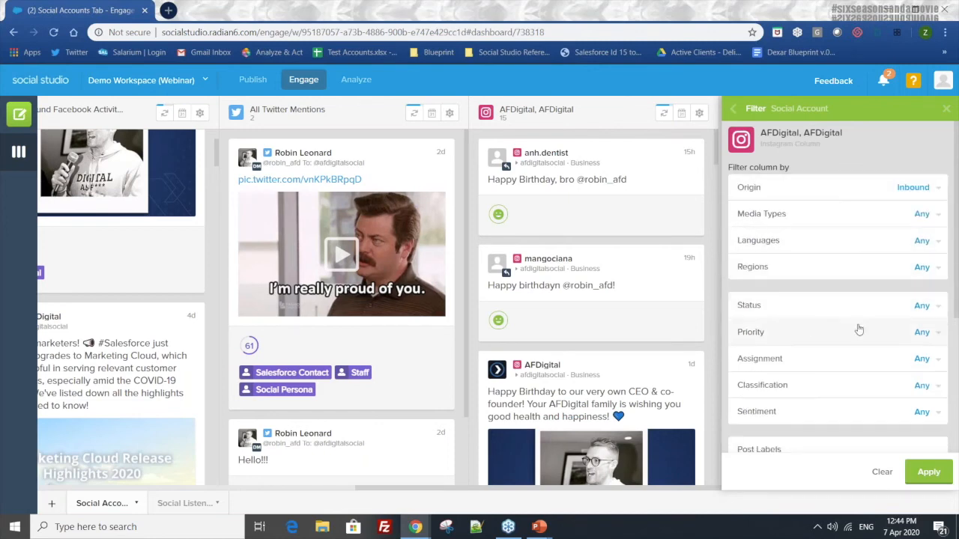
- Set the Instagram column's language filter to English
click(892, 241)
click(838, 300)
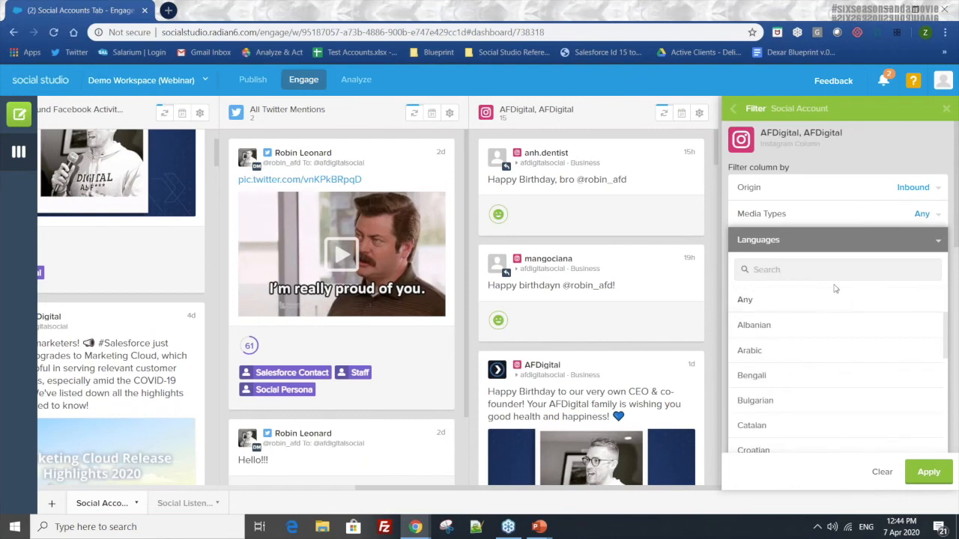
text(english)
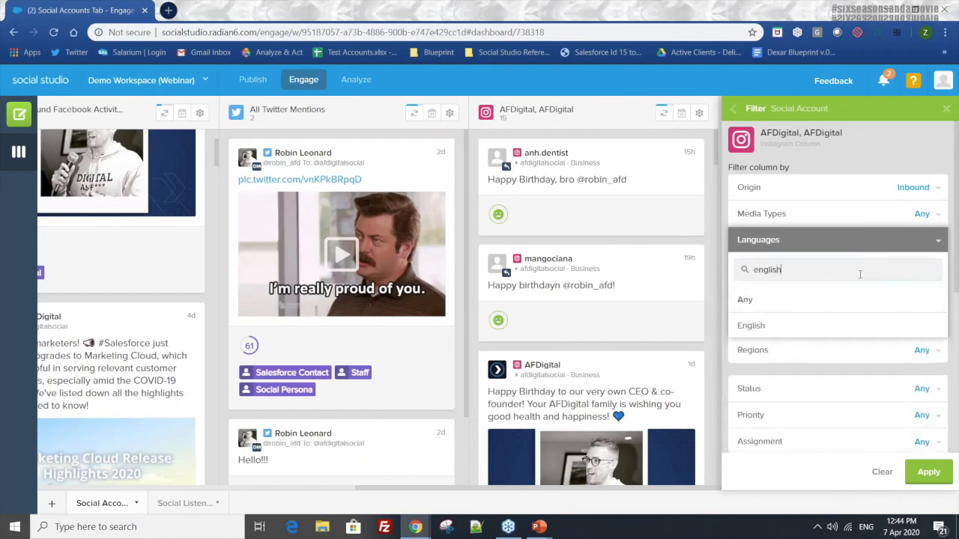
click(864, 323)
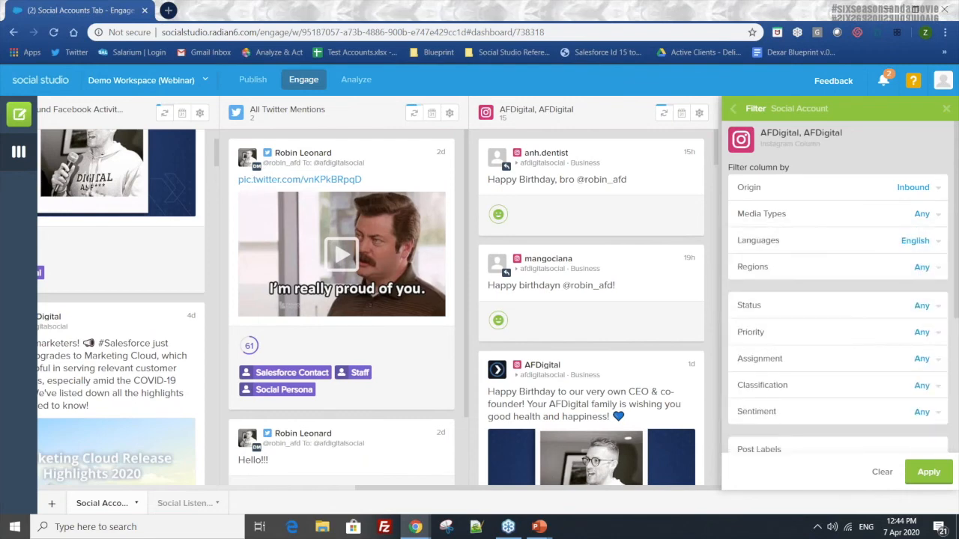
- Limit the Instagram column's regions to Philippines and Australia and apply the column filters
click(883, 266)
scroll(866, 325, down, 3)
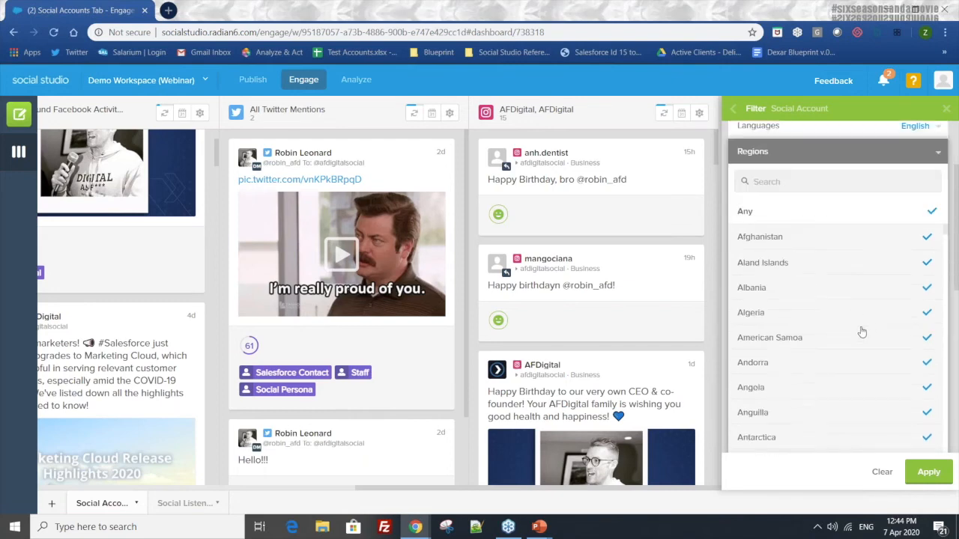
click(815, 201)
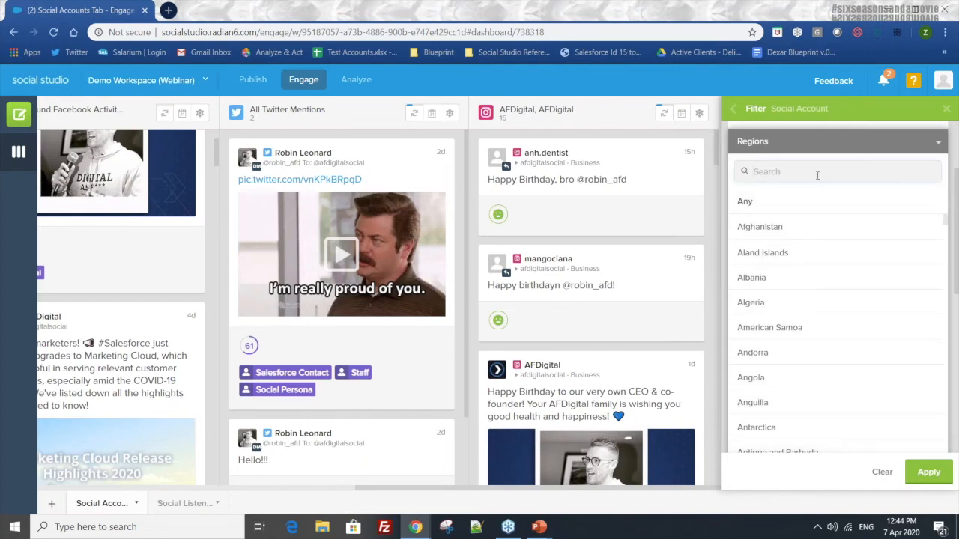
text(ph)
click(802, 226)
text(a)
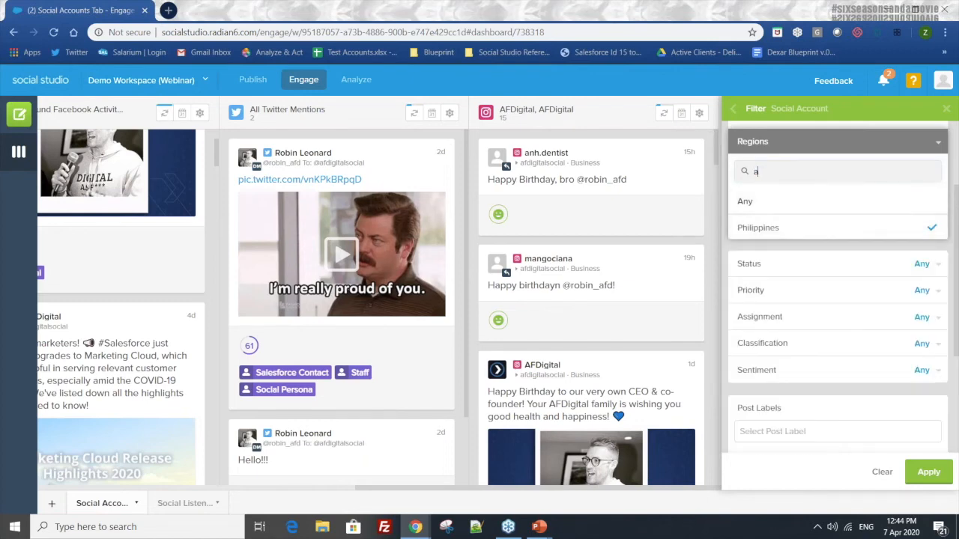
text(ust)
click(785, 227)
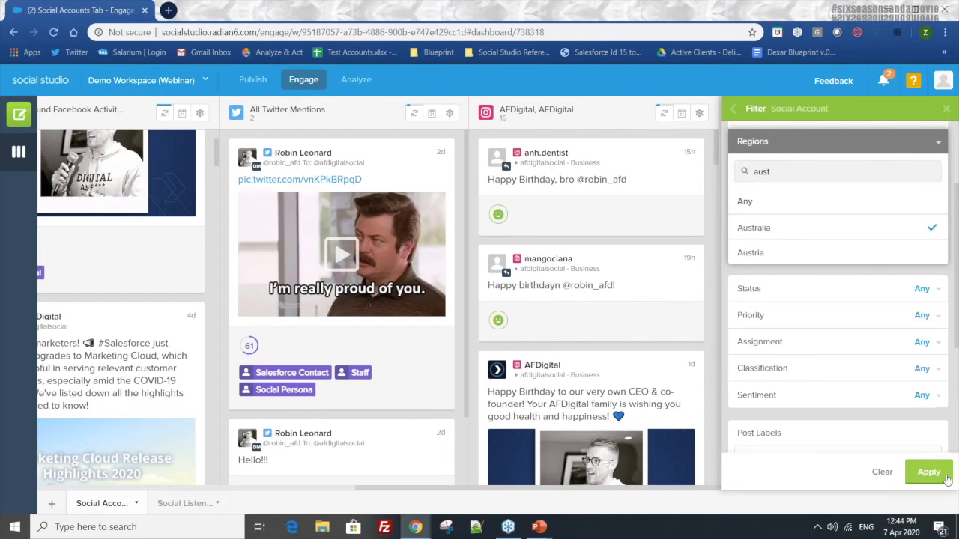
click(945, 476)
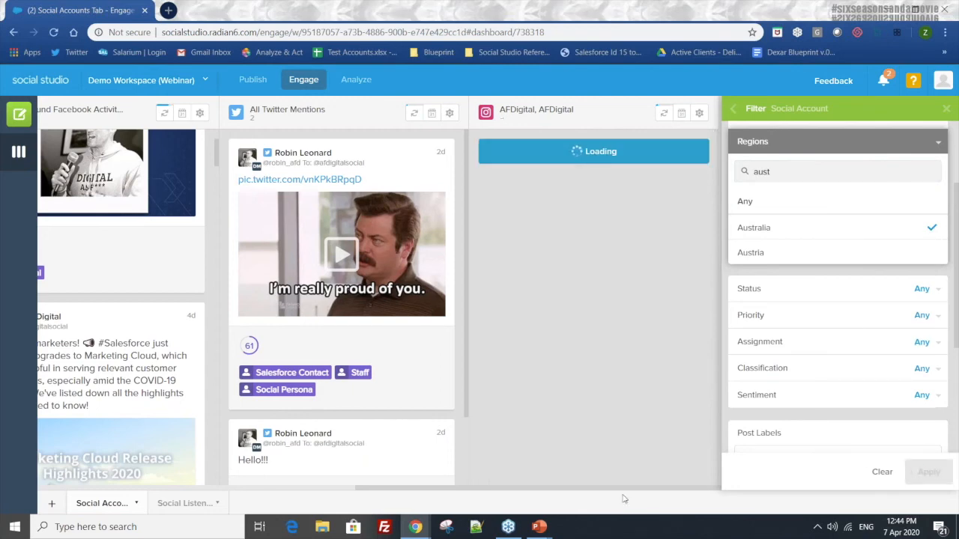
drag(623, 493, 133, 205)
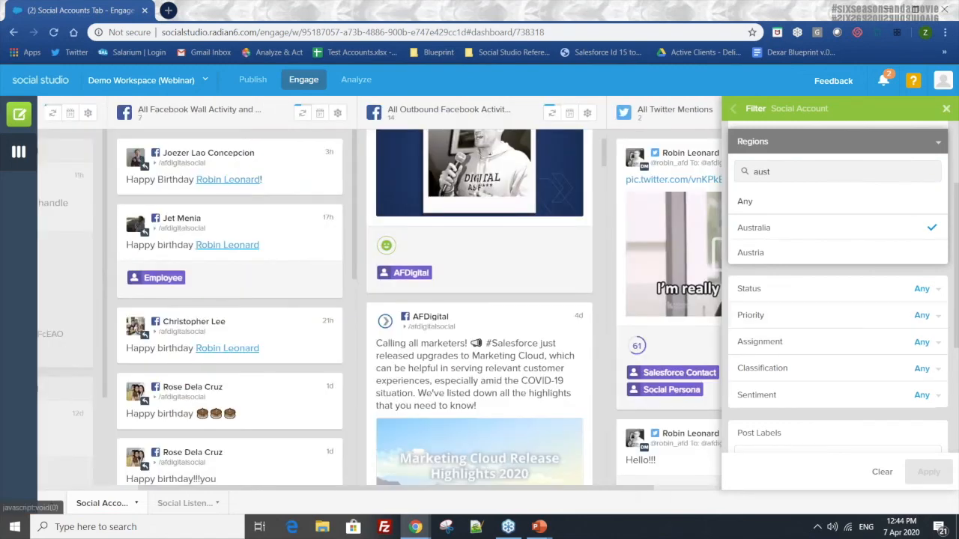
- For the COVID-19 question among the Facebook private messages, set the status to "New content, not reviewed" and the priority to Low
click(946, 109)
drag(379, 488, 277, 488)
click(171, 208)
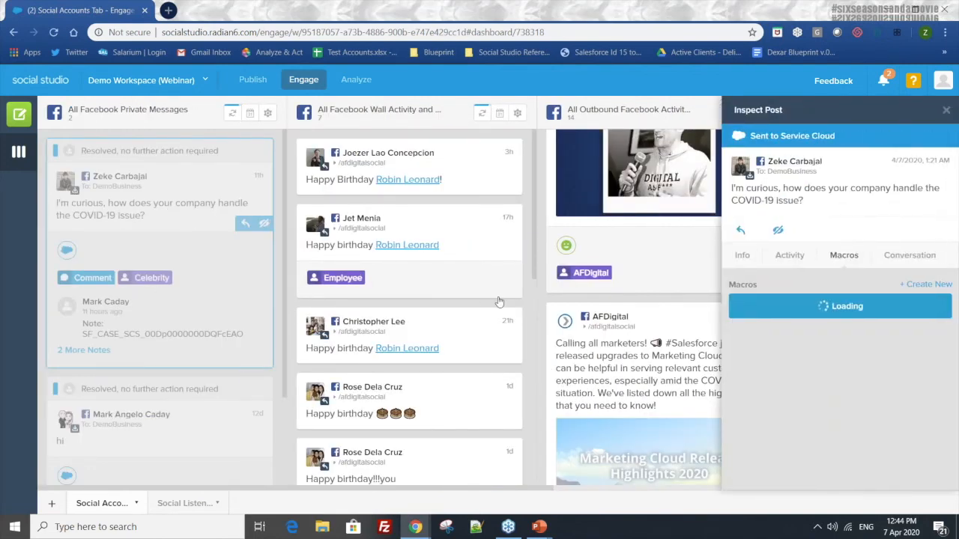
click(743, 259)
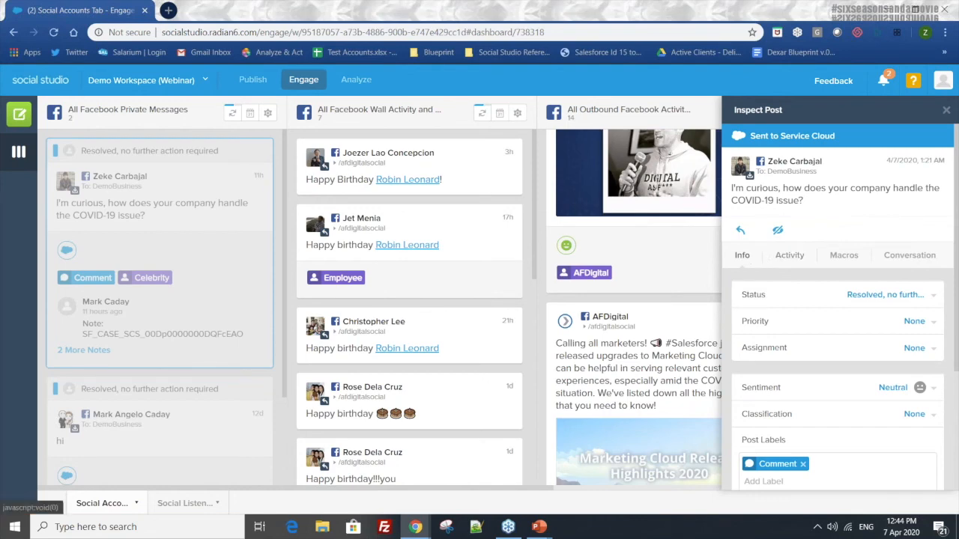
scroll(775, 252, down, 1)
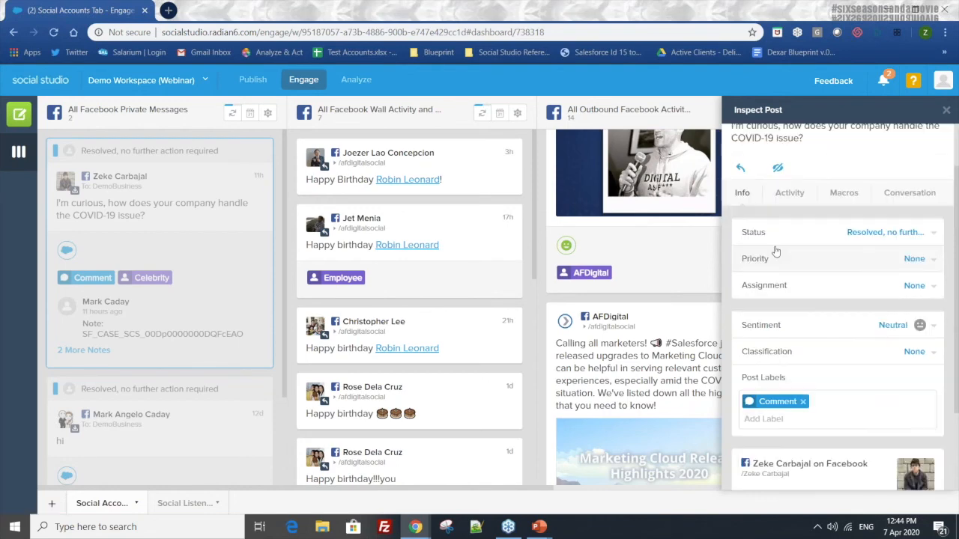
click(775, 248)
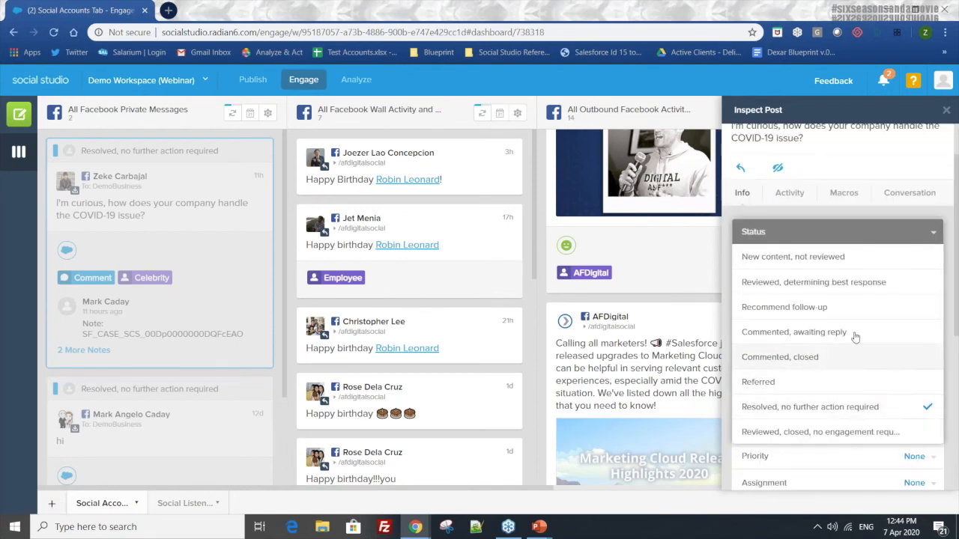
click(794, 257)
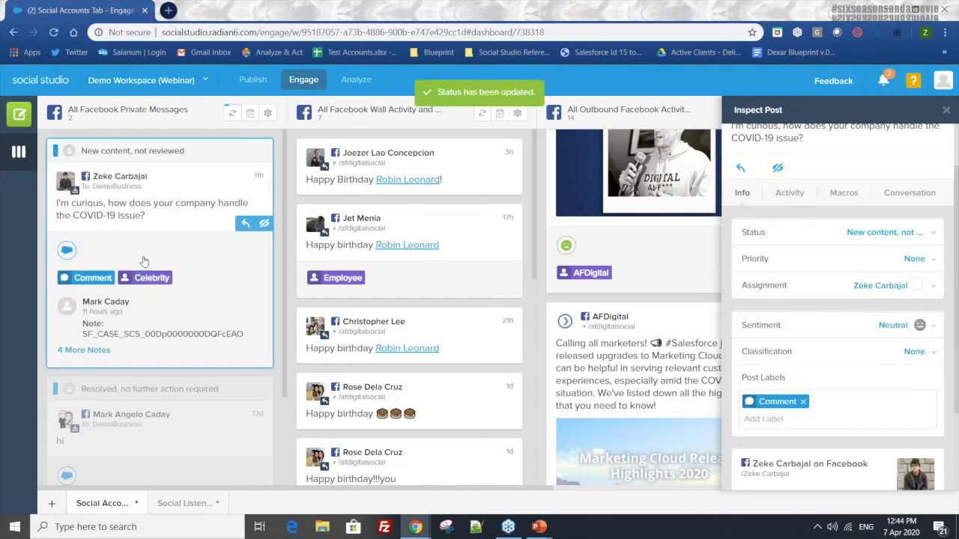
click(859, 260)
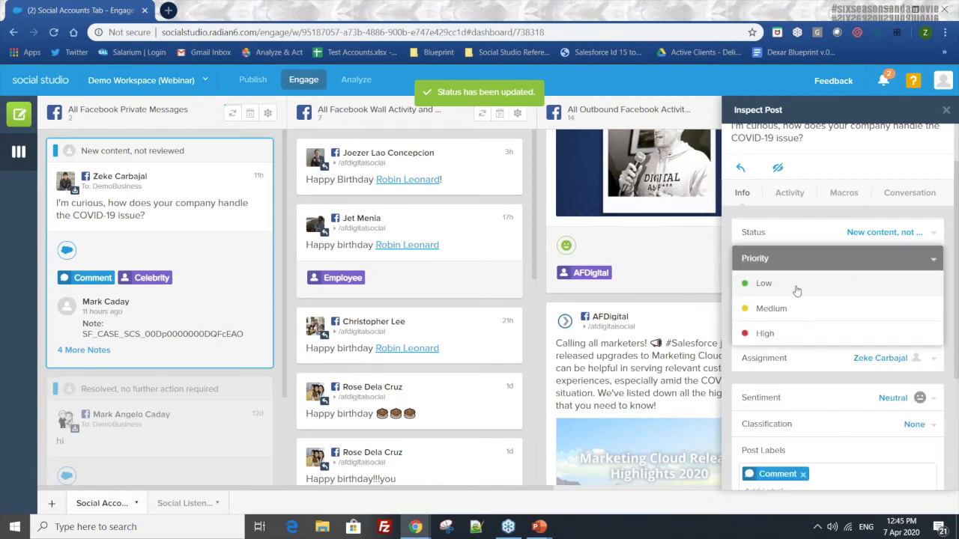
click(797, 286)
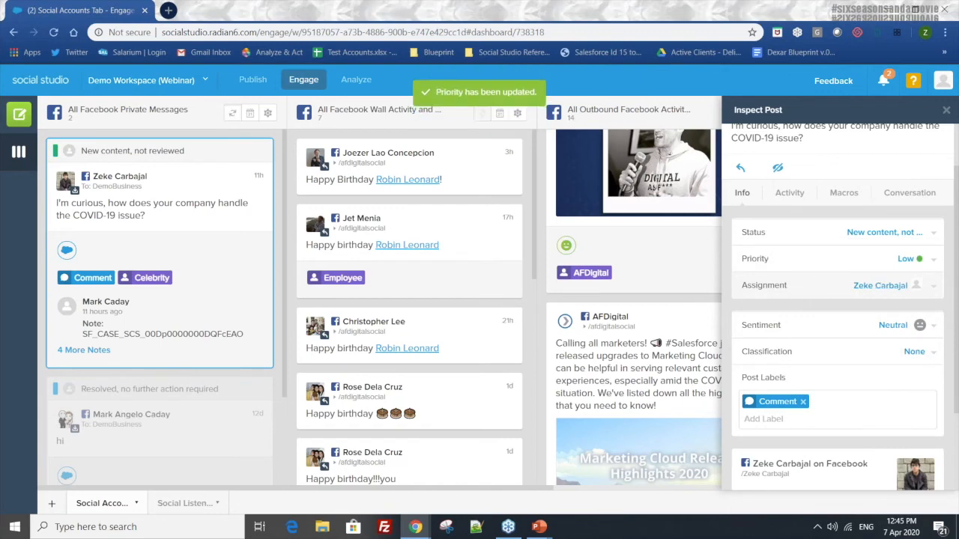
- Classify the COVID-19 message as Complaint and change the classification to Feedback
scroll(794, 316, down, 1)
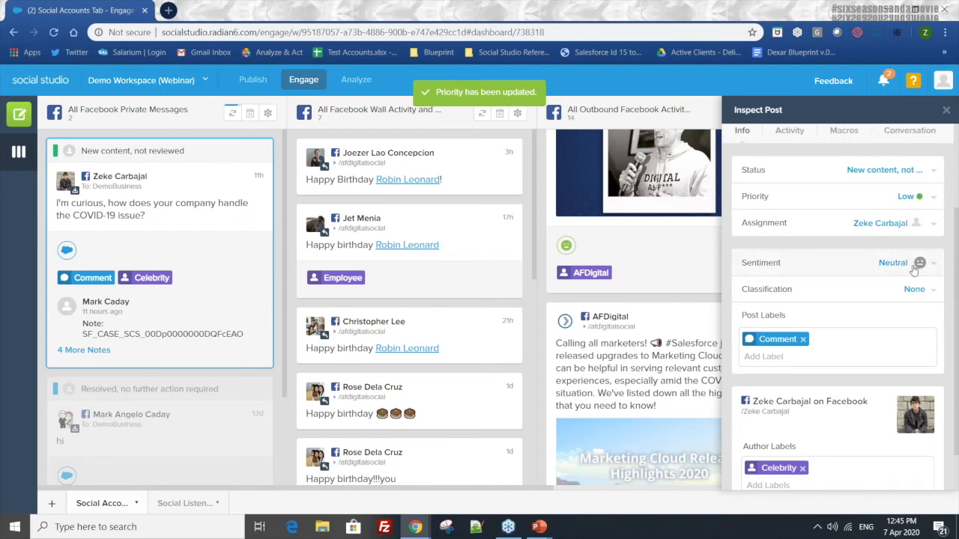
click(844, 292)
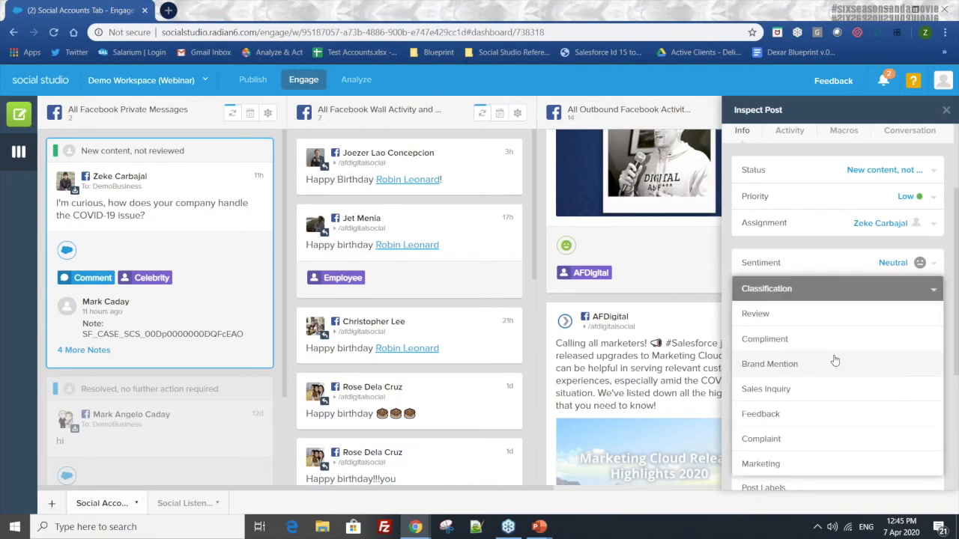
click(779, 440)
click(823, 289)
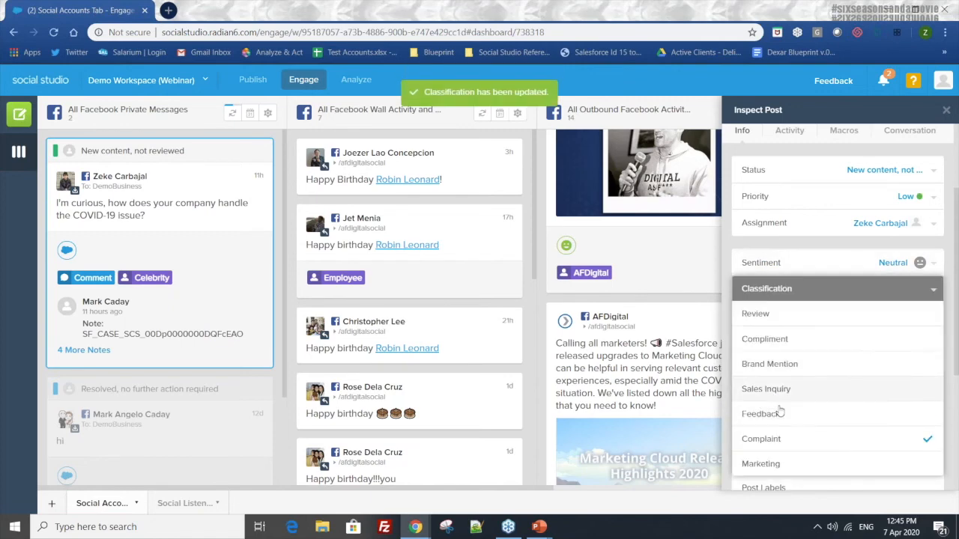
click(761, 413)
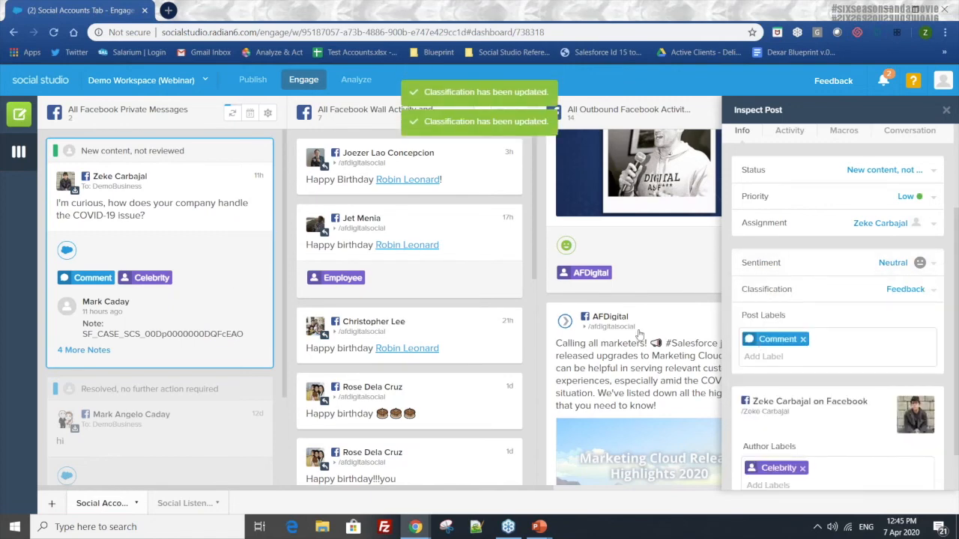
- Add the existing Covid-19 label to the post labels of the inspected message
click(808, 359)
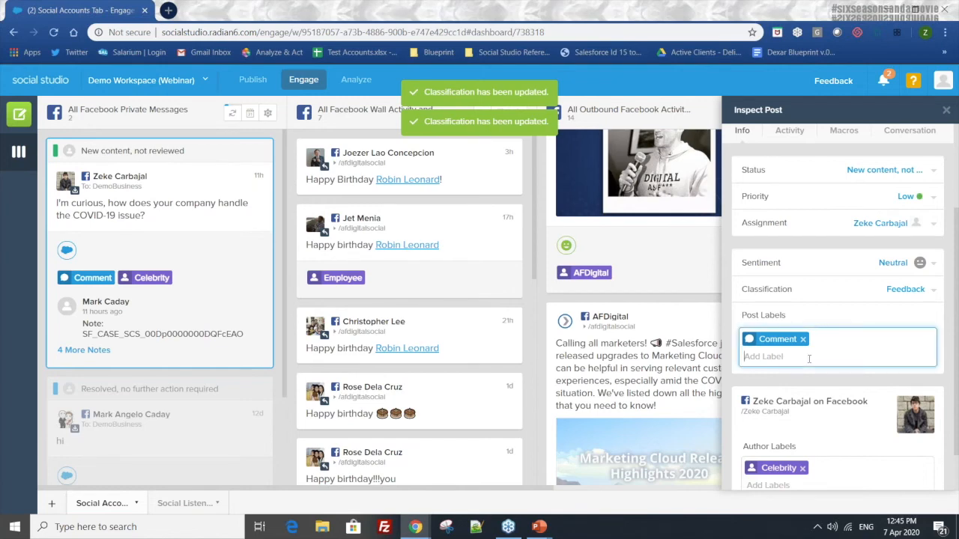
text(COVI)
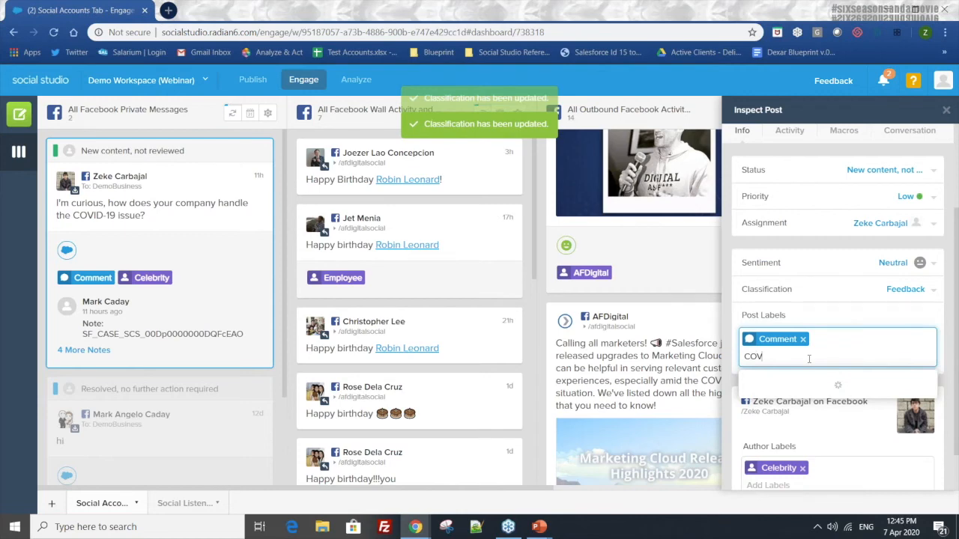
text(D)
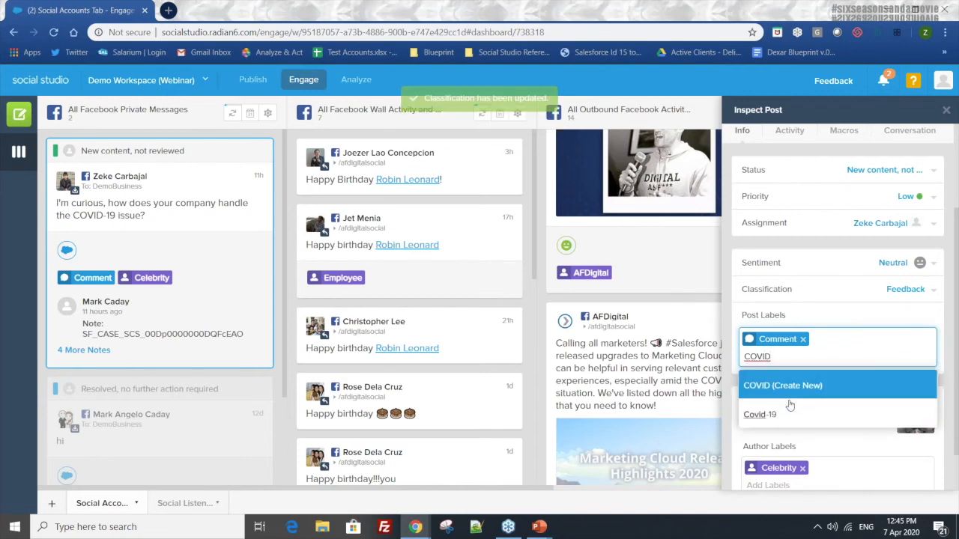
click(788, 413)
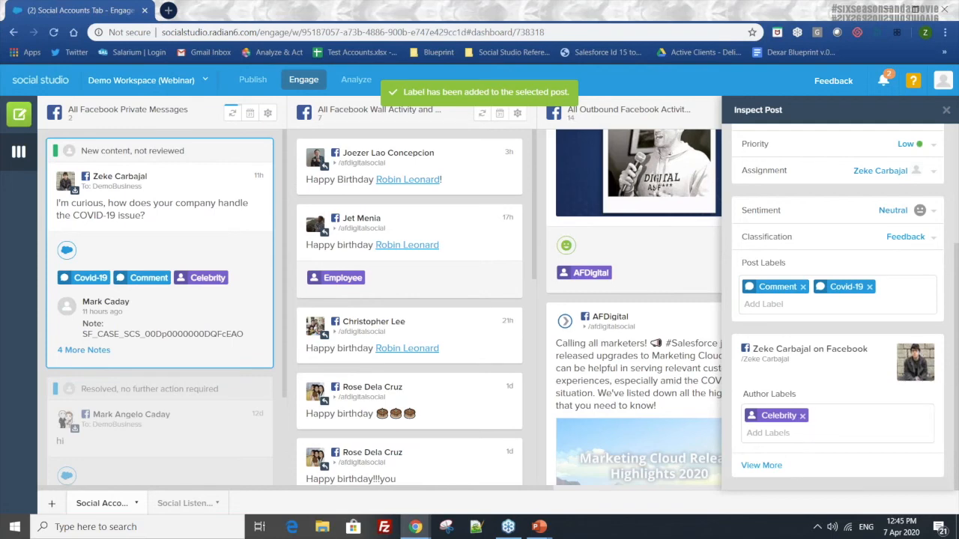
scroll(816, 415, up, 2)
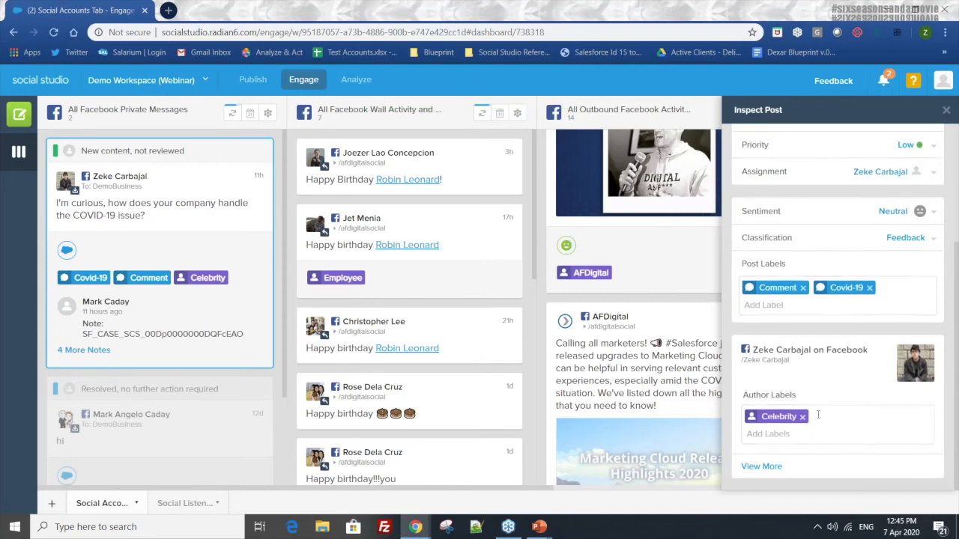
scroll(817, 370, down, 2)
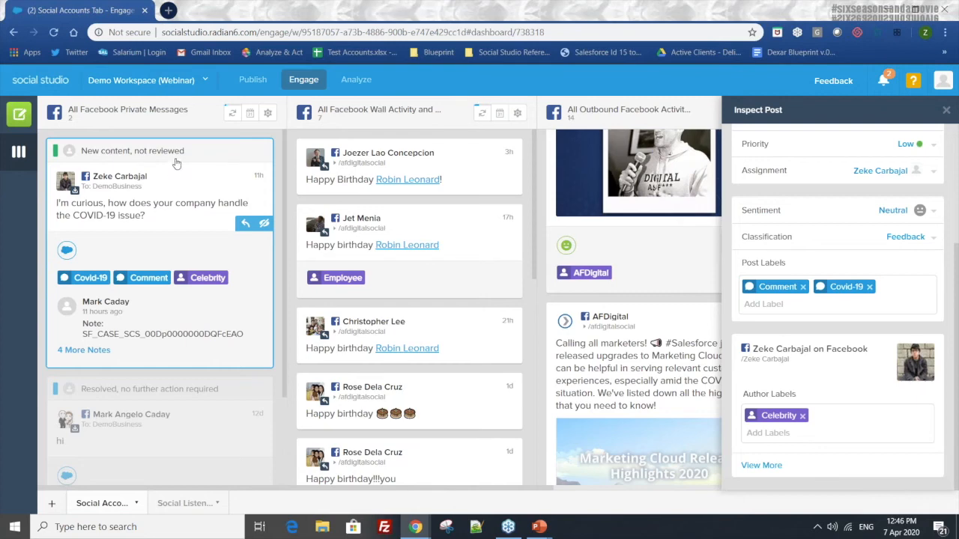
- Apply the Compliment macro to the message and check its sentiment, classification and label details
scroll(850, 255, up, 3)
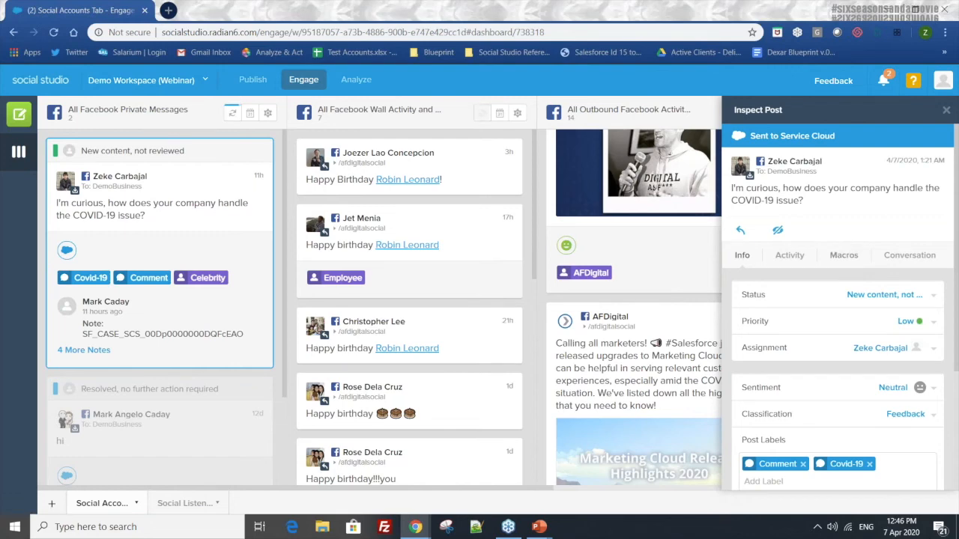
click(843, 255)
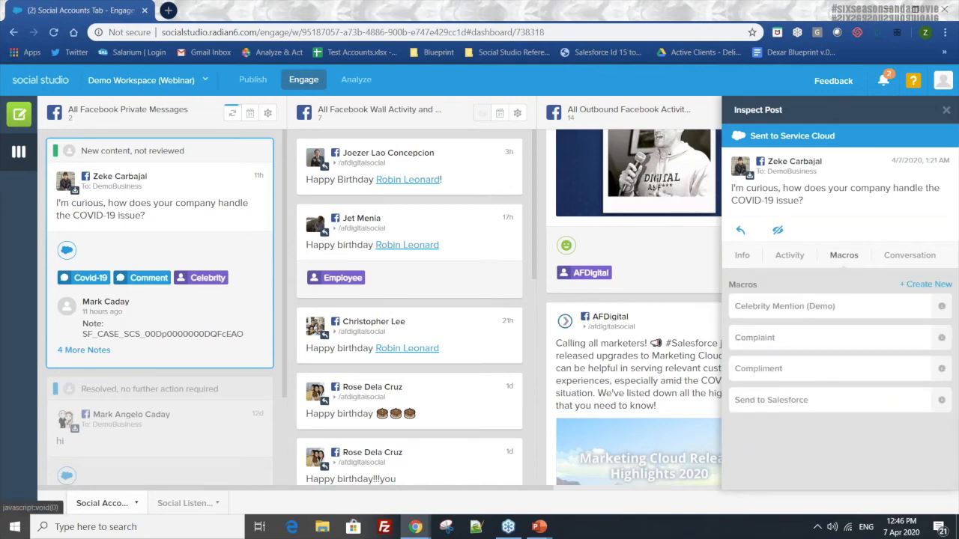
click(807, 372)
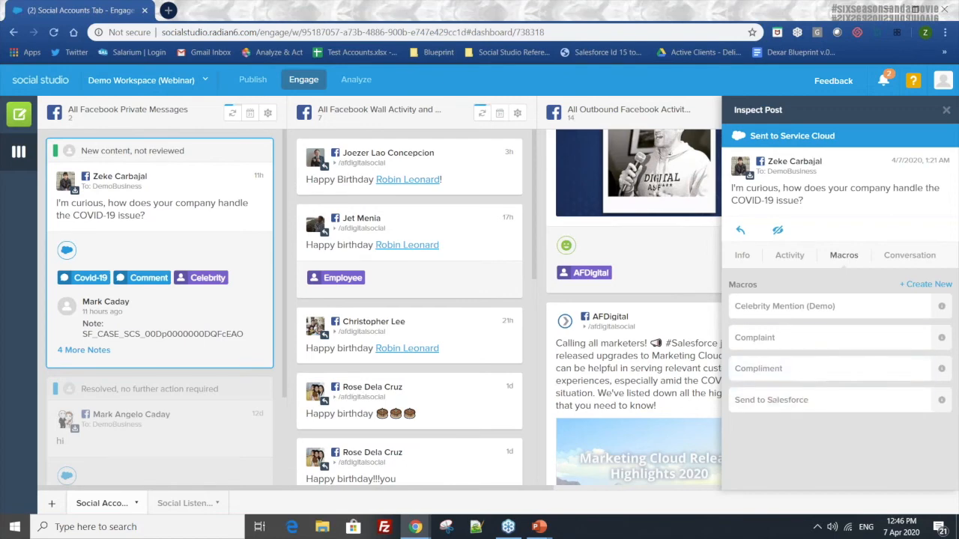
click(742, 257)
scroll(897, 387, down, 1)
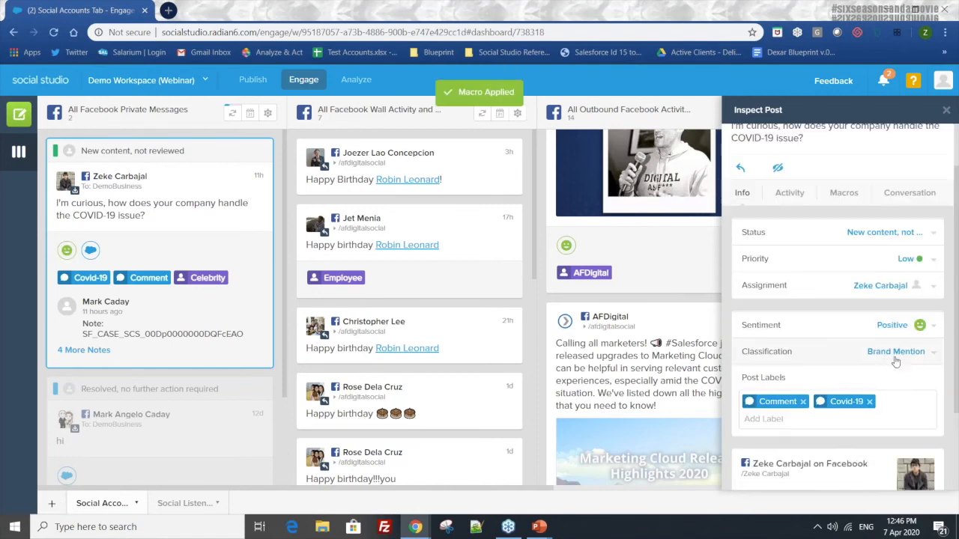
scroll(899, 381, down, 2)
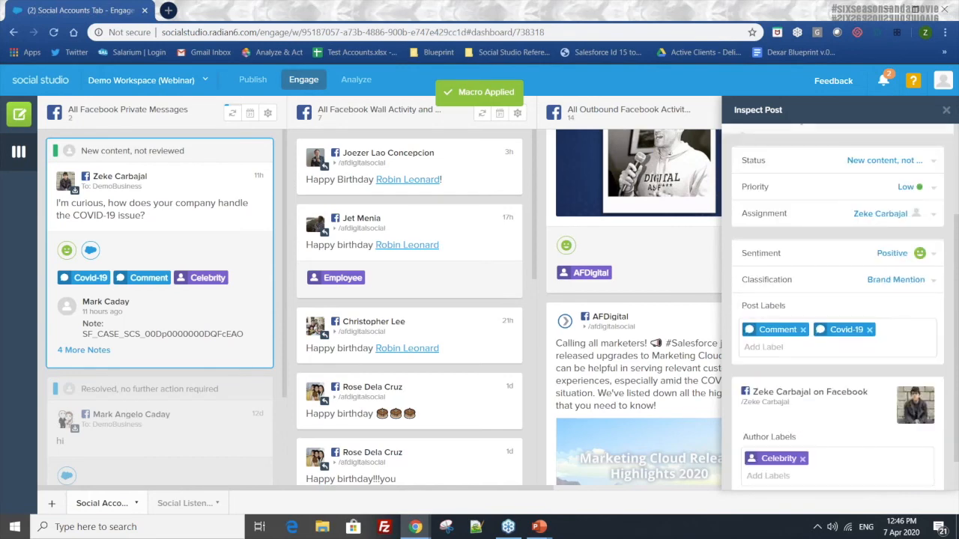
scroll(929, 352, up, 2)
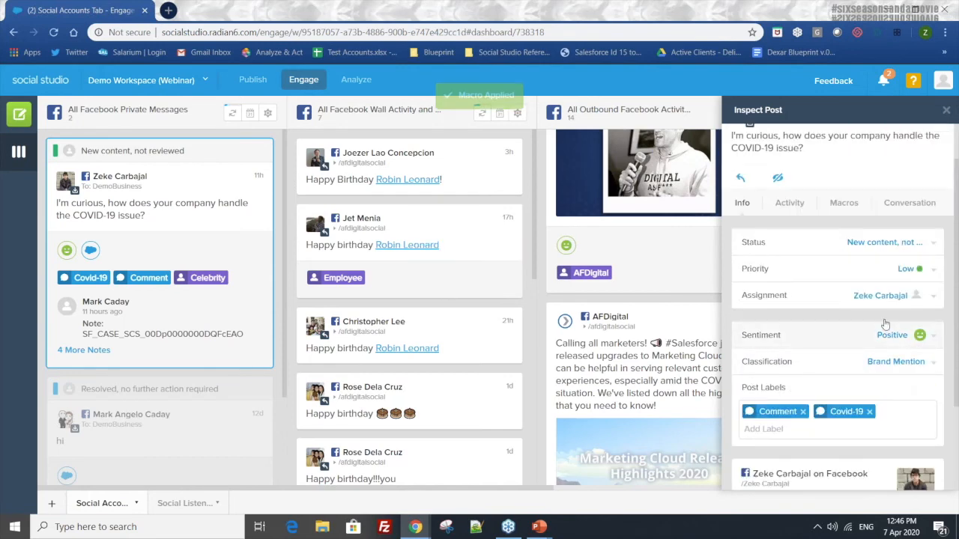
- Review the message's conversation thread and go through its activity history of recorded changes
click(899, 203)
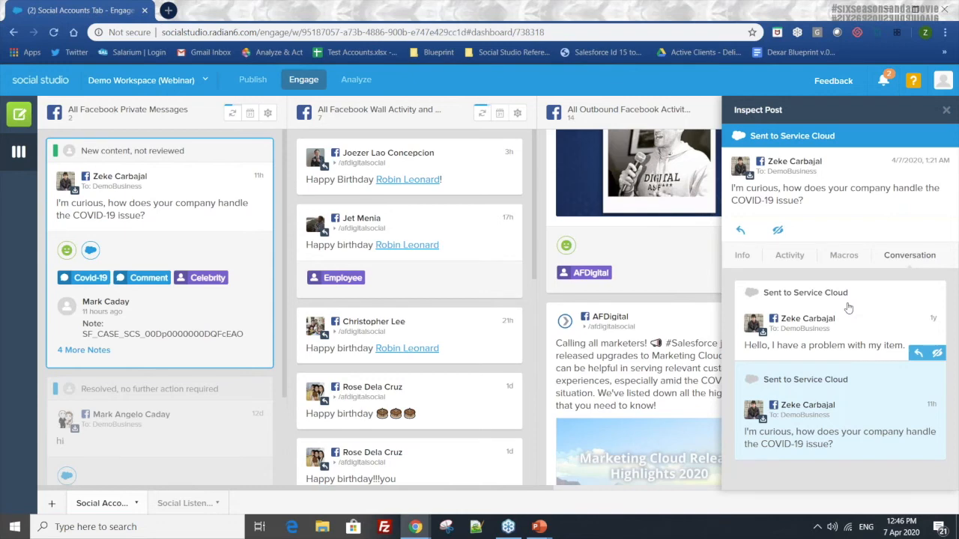
click(789, 255)
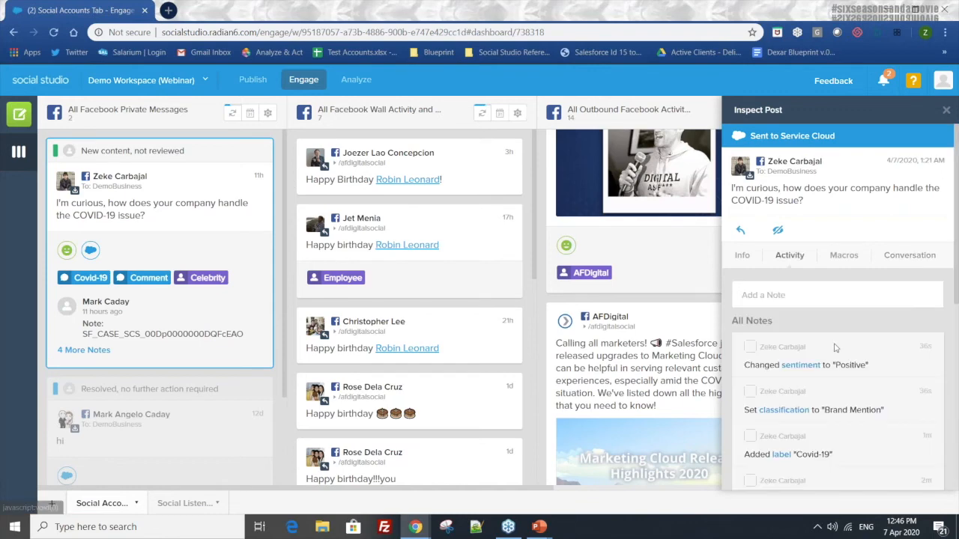
scroll(836, 347, down, 2)
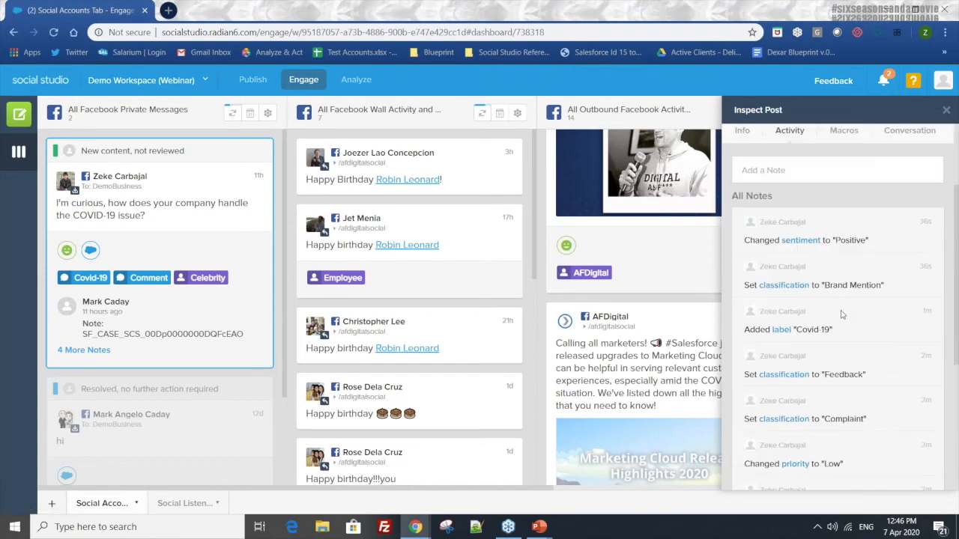
scroll(841, 315, down, 3)
scroll(868, 278, down, 2)
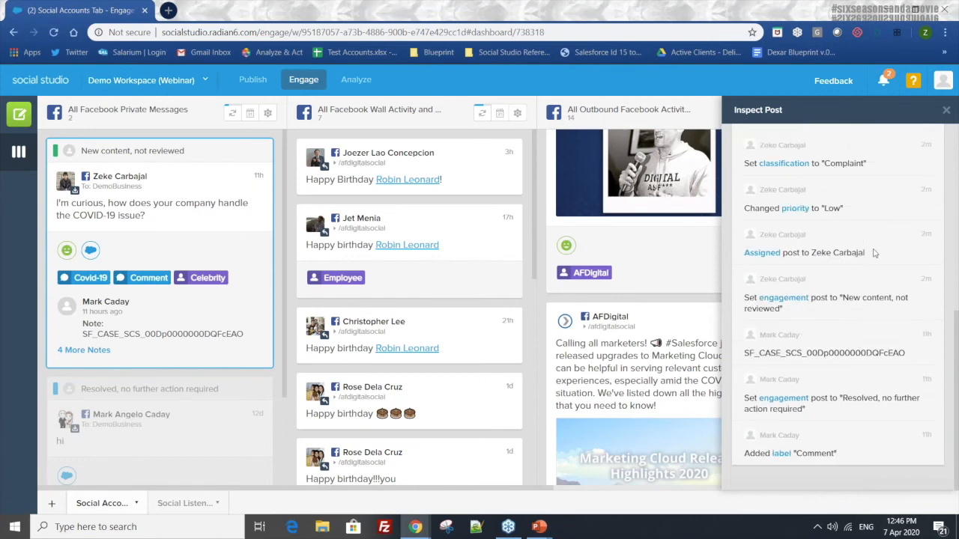
scroll(862, 277, up, 7)
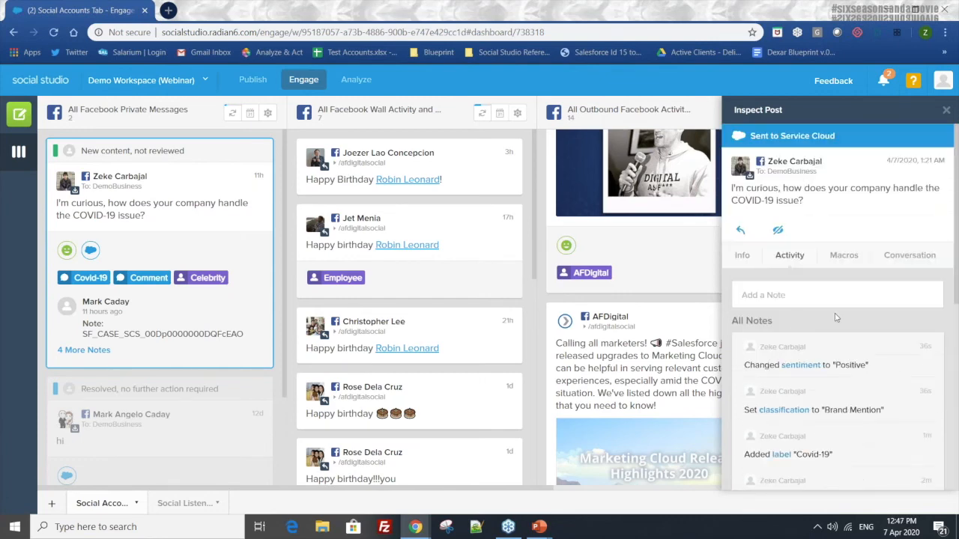
scroll(835, 317, down, 3)
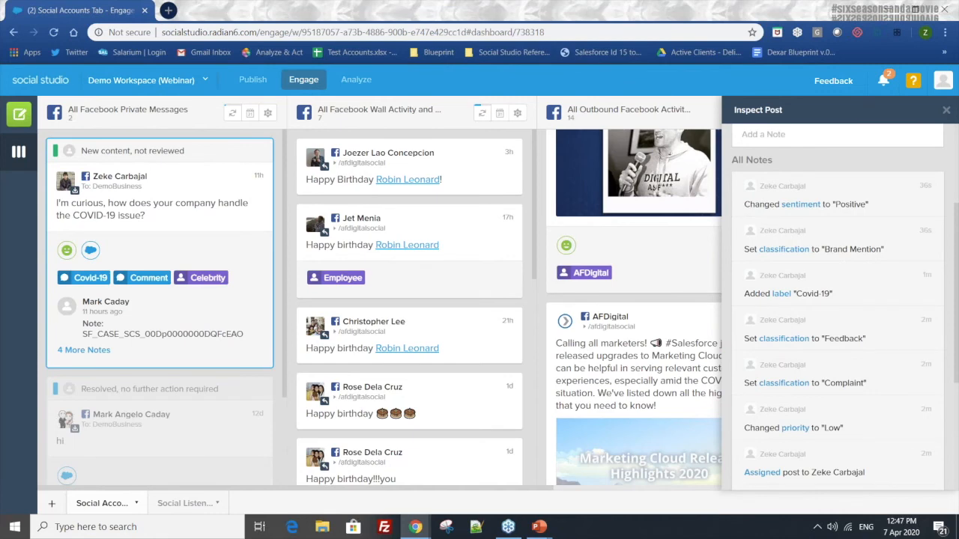
scroll(835, 317, up, 1)
scroll(786, 208, up, 1)
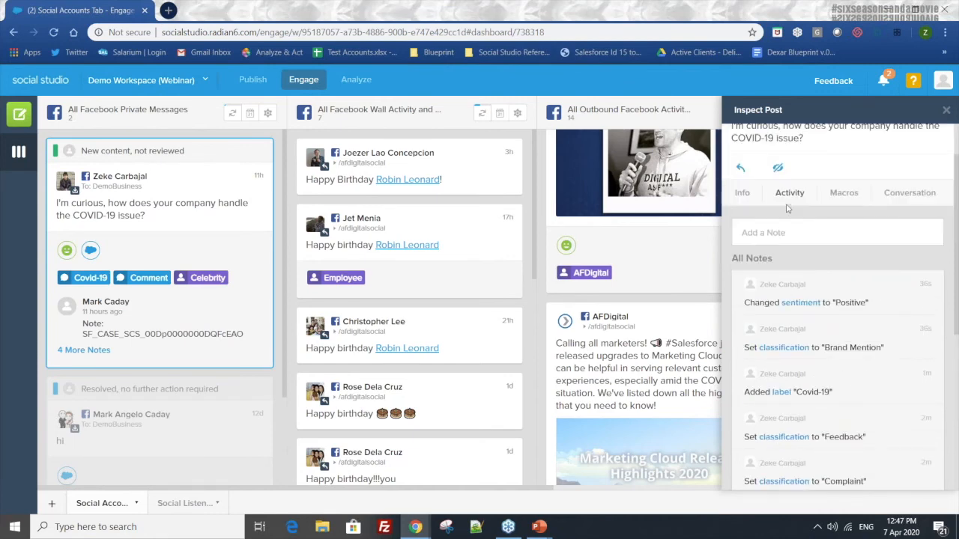
- Post the note "Please remember that this a celebrity and remember to respond to them immmediately" on the message and reopen its details
click(802, 232)
text(Please )
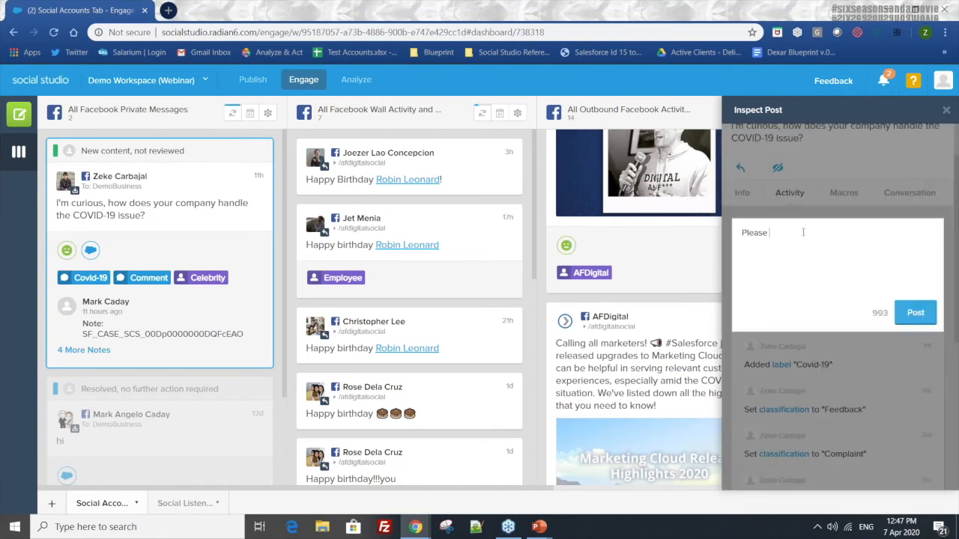
text(remember that this a celebrity and remember to respond to them immmediately)
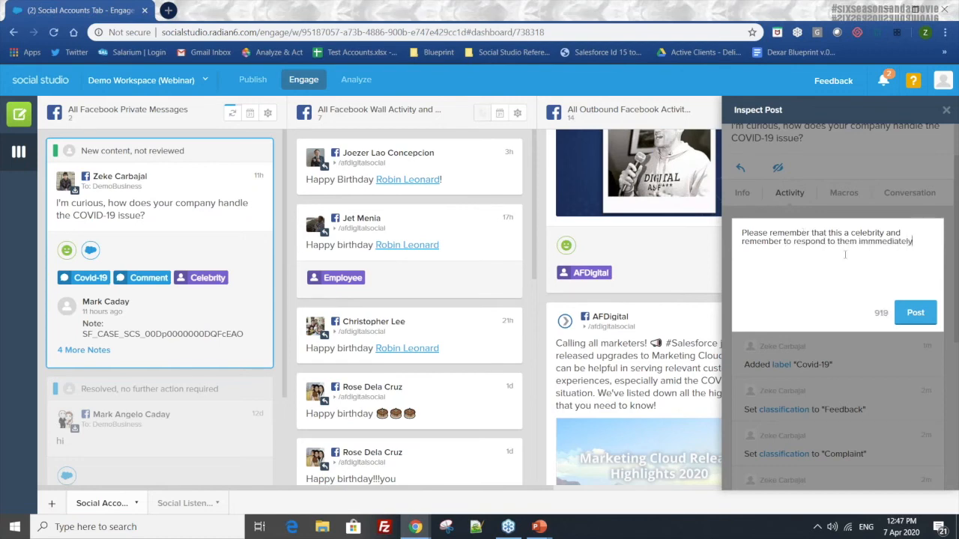
click(915, 313)
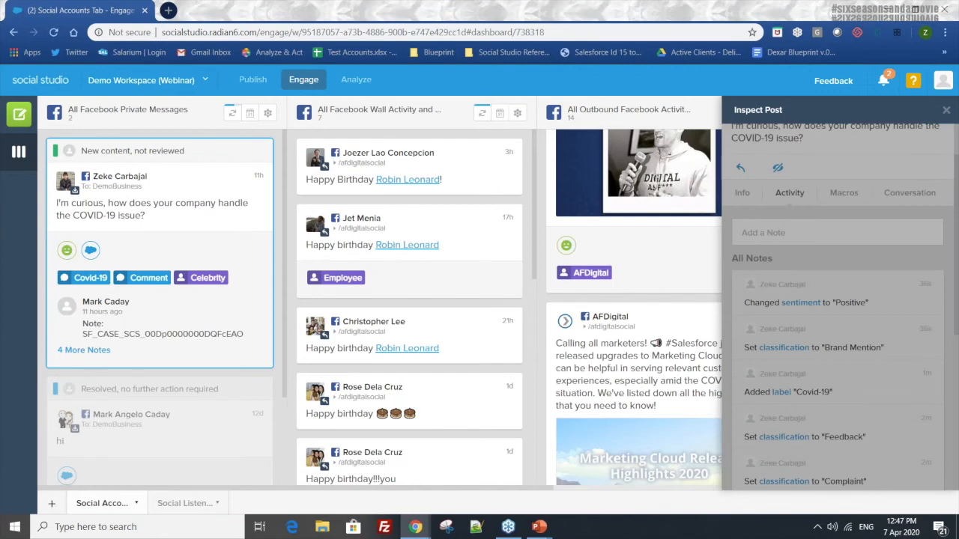
click(945, 111)
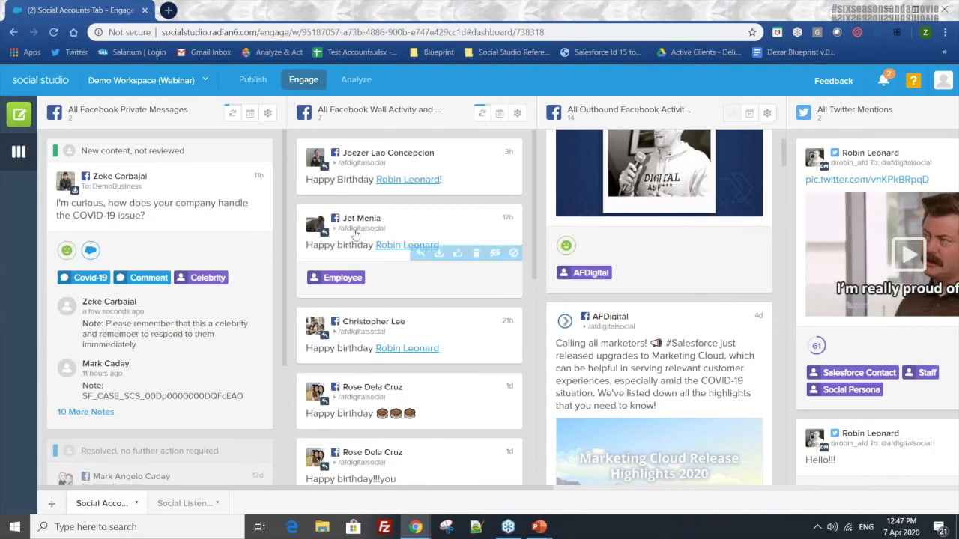
click(169, 222)
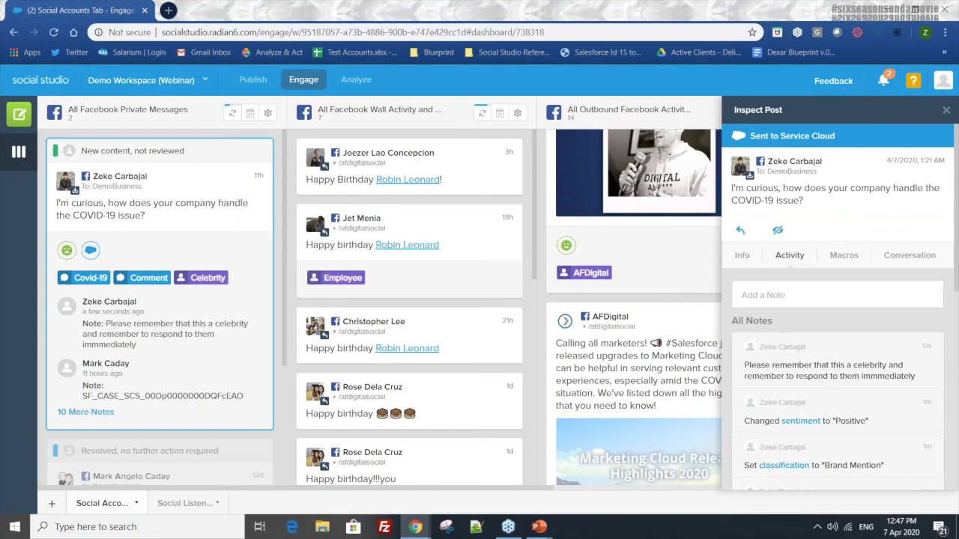
- Assign the inspected message to a team member by name and check the recent notifications
click(744, 257)
click(811, 343)
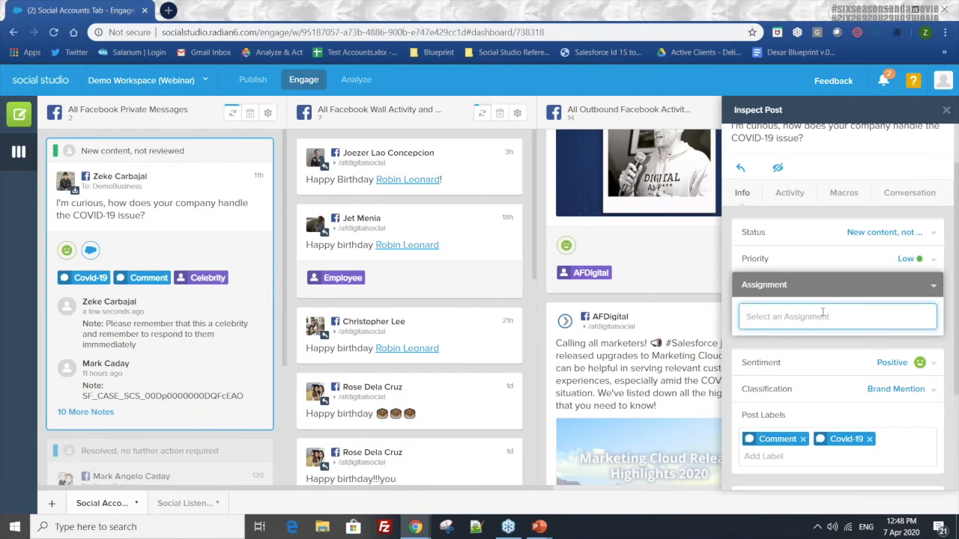
text(Pauline)
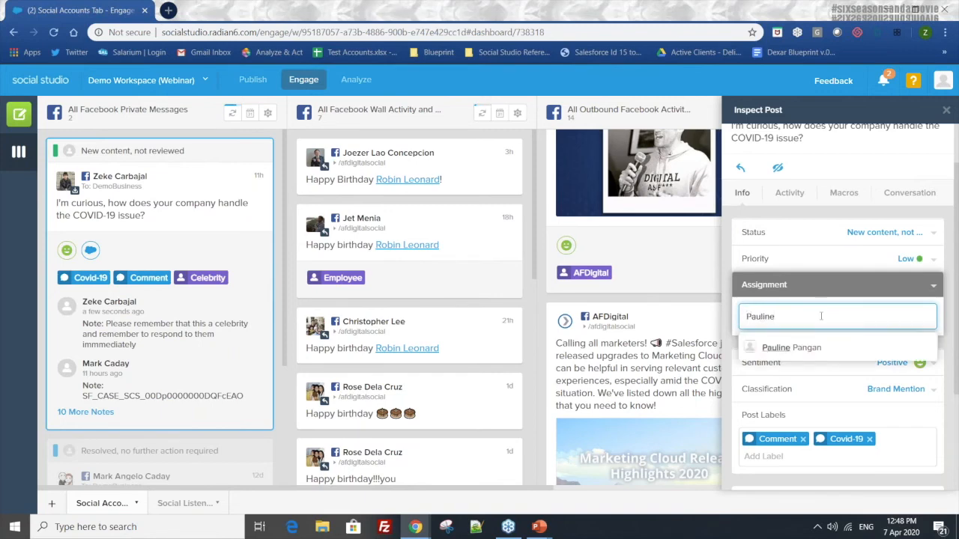
click(792, 348)
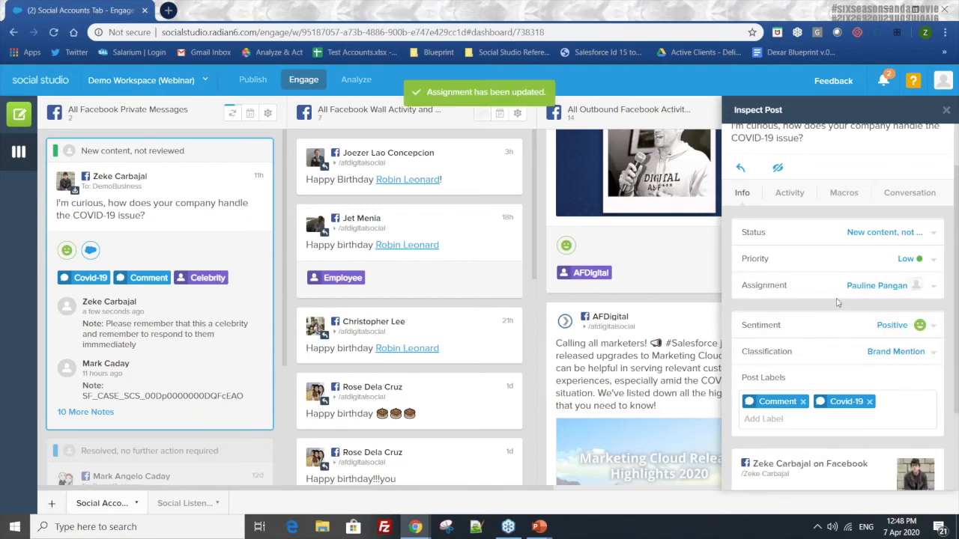
click(946, 111)
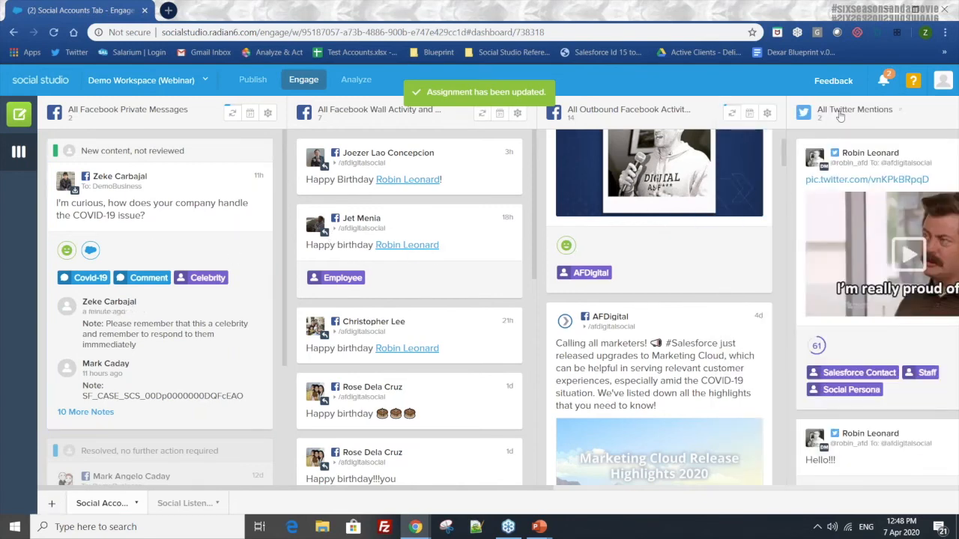
click(883, 80)
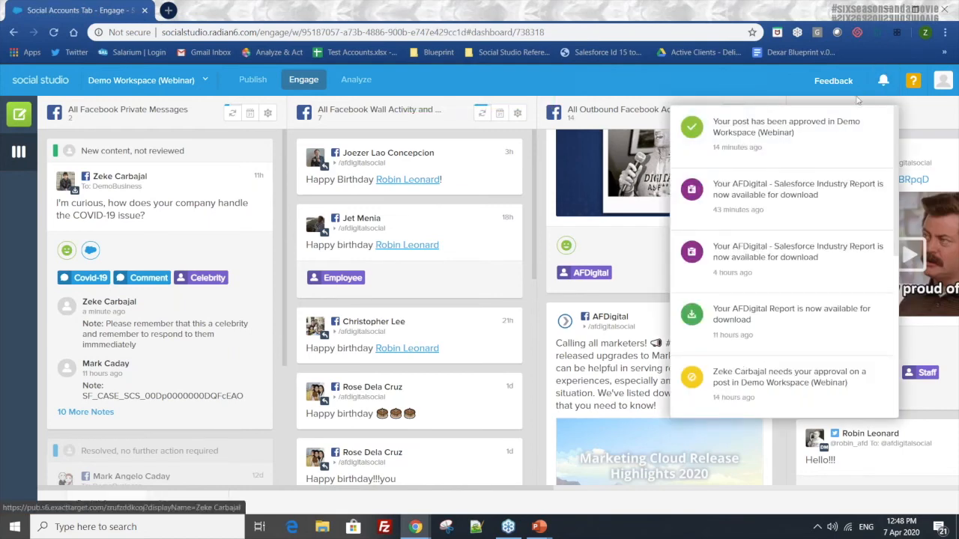
click(883, 80)
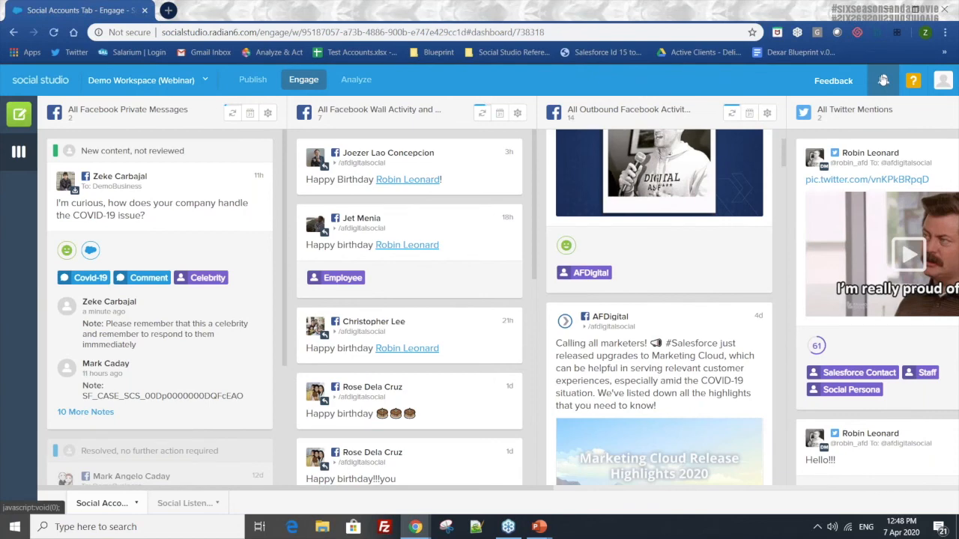
- Switch to the Social Listening tab and review the posts collected in the AFDigital - Brand column
click(187, 503)
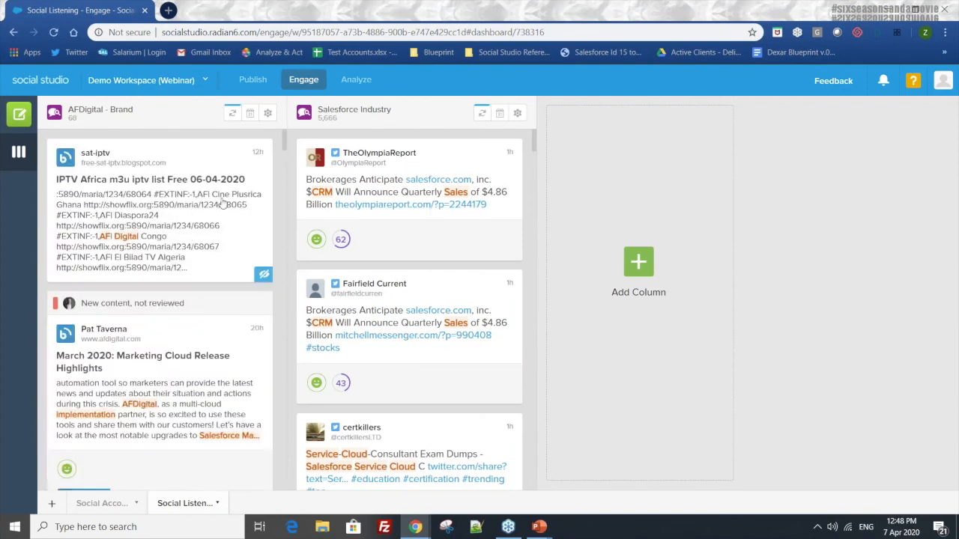
scroll(187, 214, down, 1)
scroll(187, 214, down, 2)
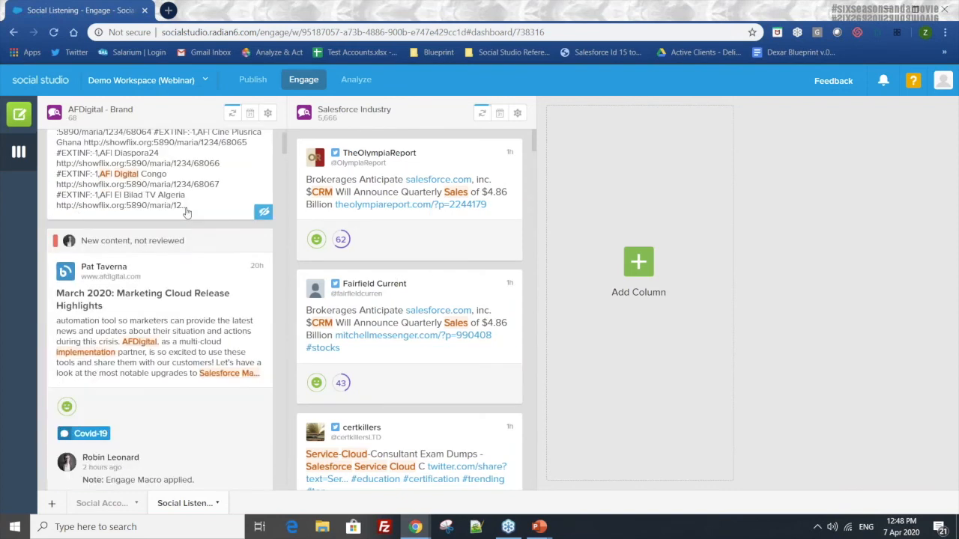
scroll(188, 213, up, 3)
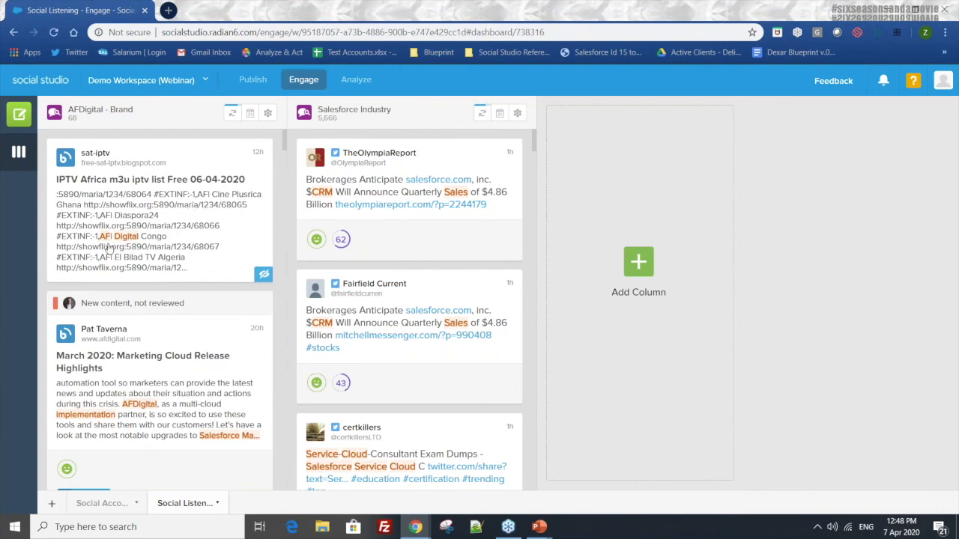
scroll(150, 270, down, 2)
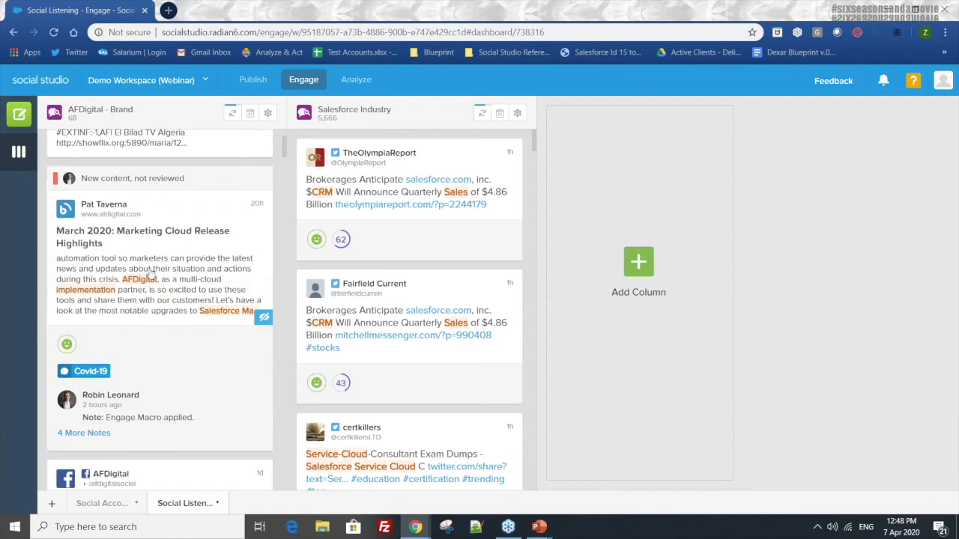
scroll(151, 271, up, 2)
- Examine the filter options of the AFDigital - Brand column, including the full list of media types
click(267, 113)
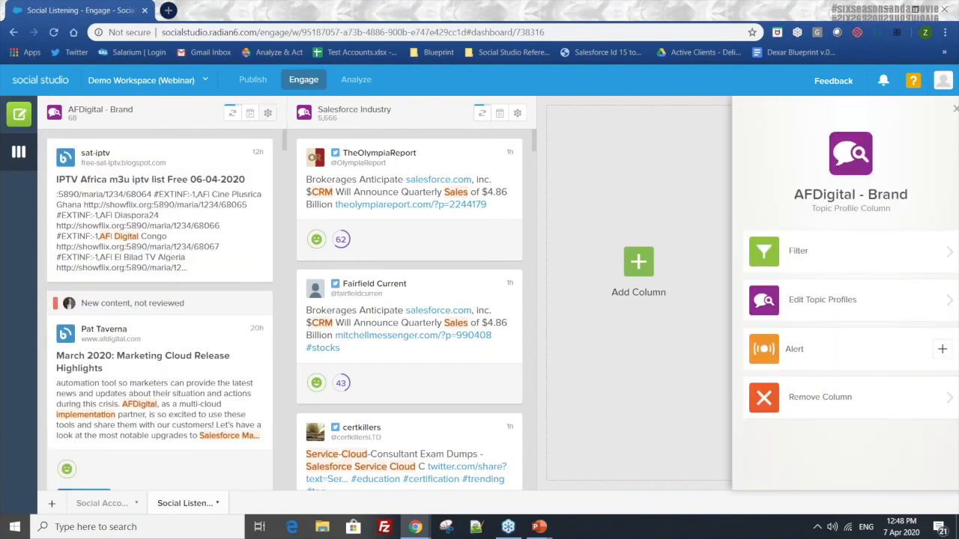
click(785, 249)
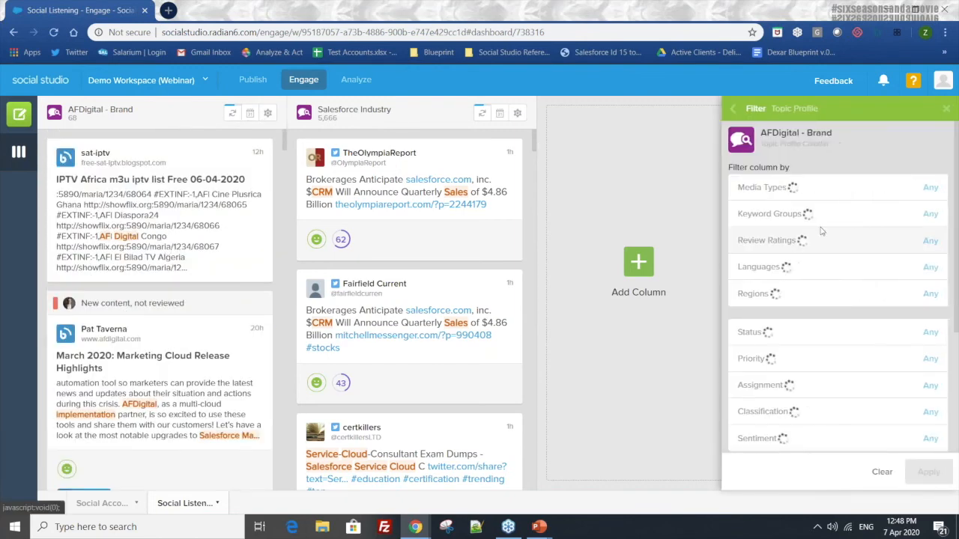
click(771, 187)
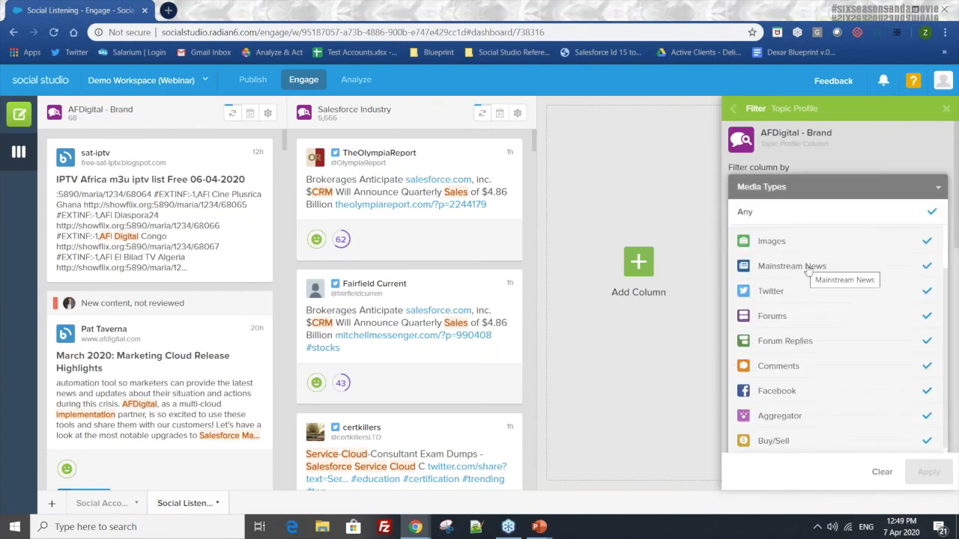
scroll(801, 313, down, 1)
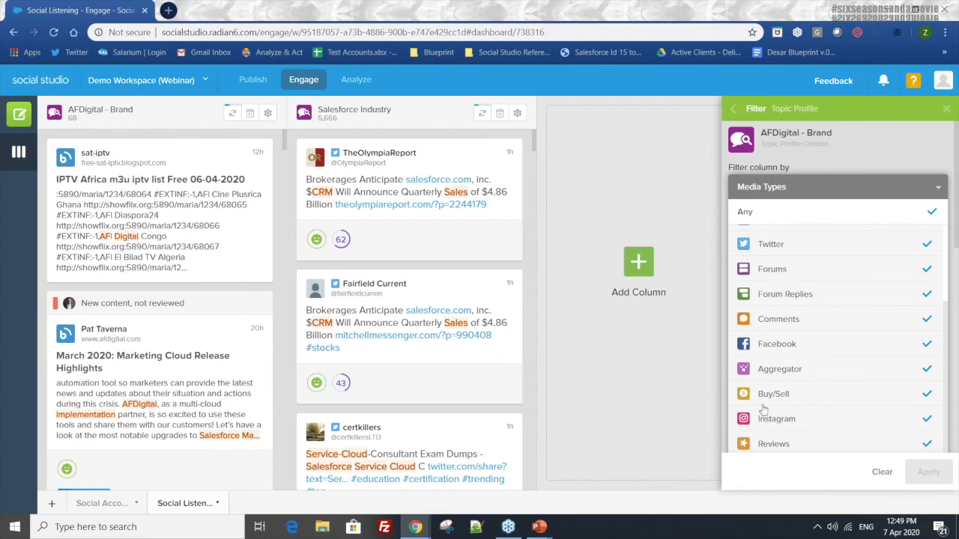
scroll(764, 412, down, 1)
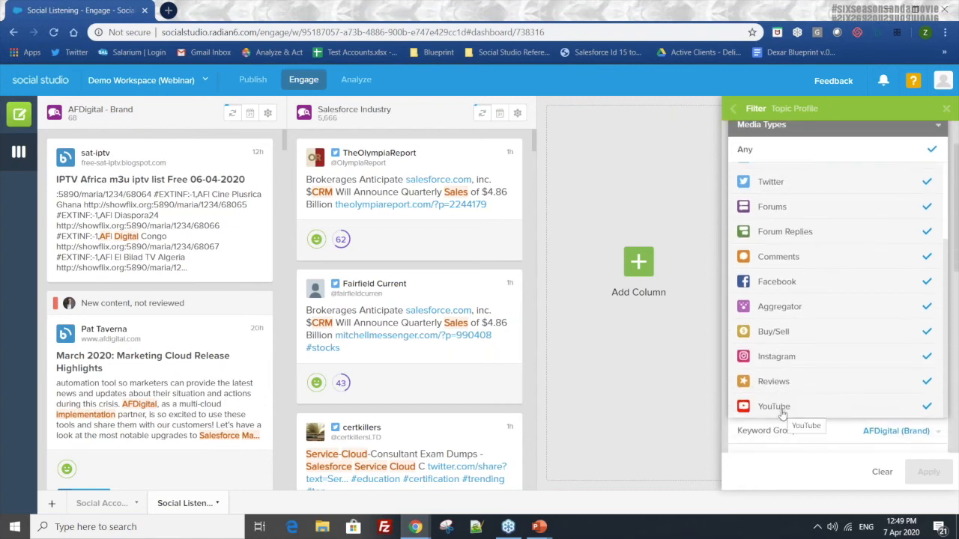
click(945, 110)
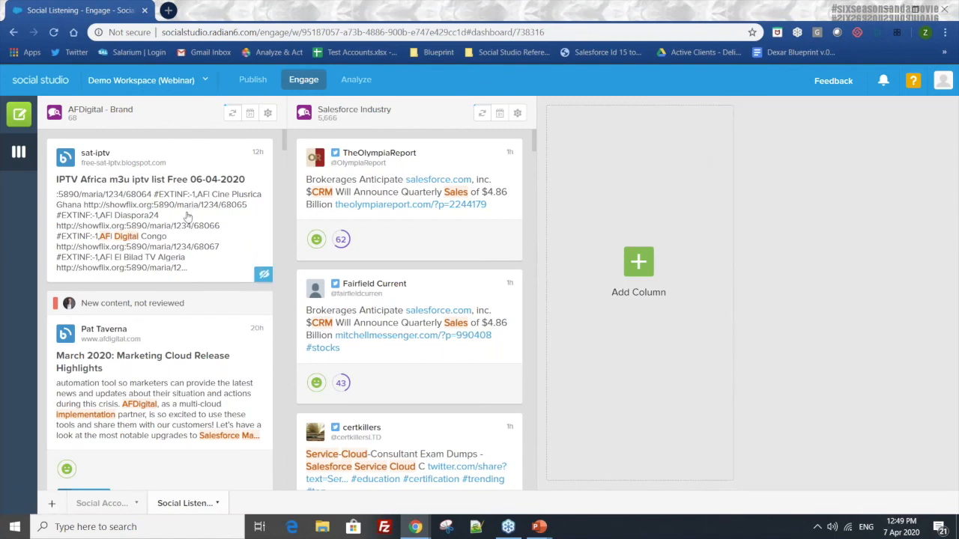
click(268, 114)
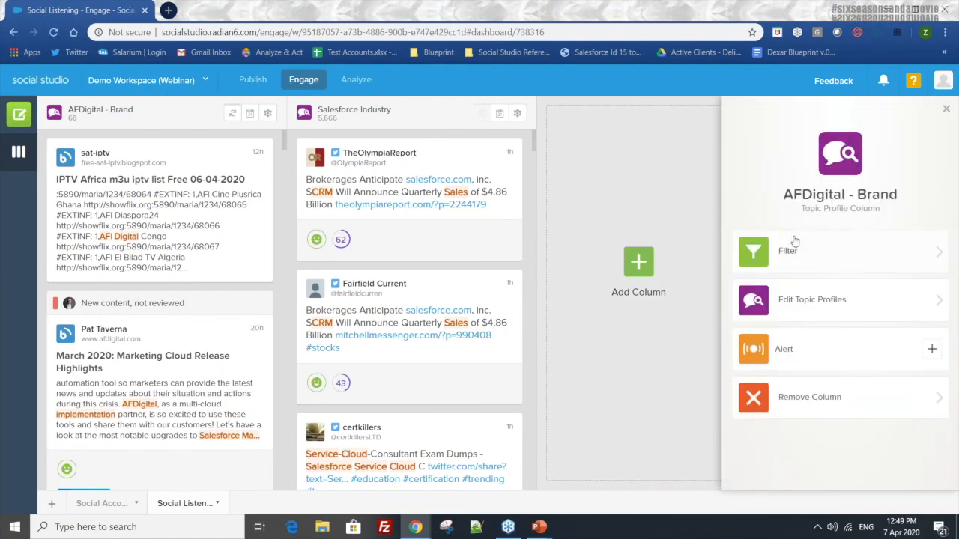
click(790, 250)
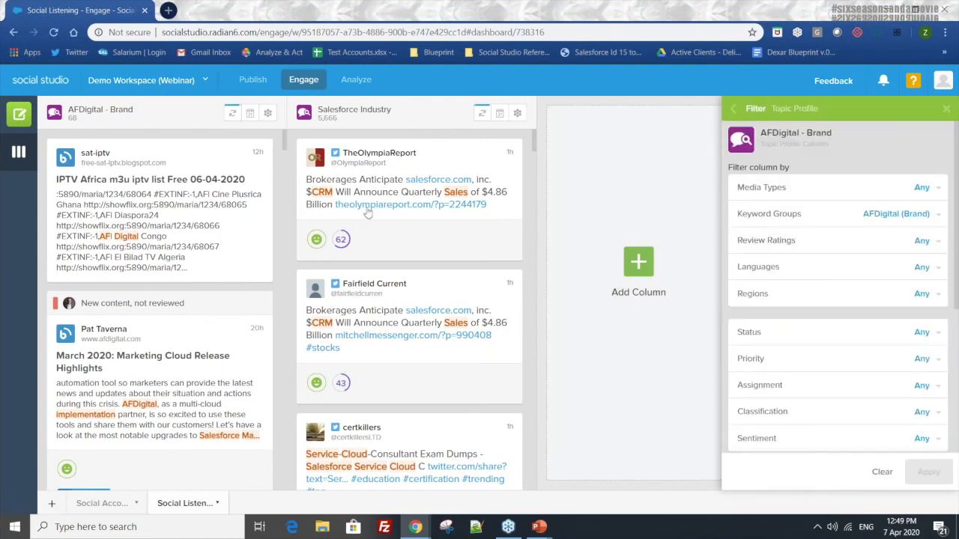
- Inspect the "March 2020: Marketing Cloud Release Highlights" post in the AFDigital - Brand column
scroll(163, 320, down, 1)
scroll(162, 321, down, 2)
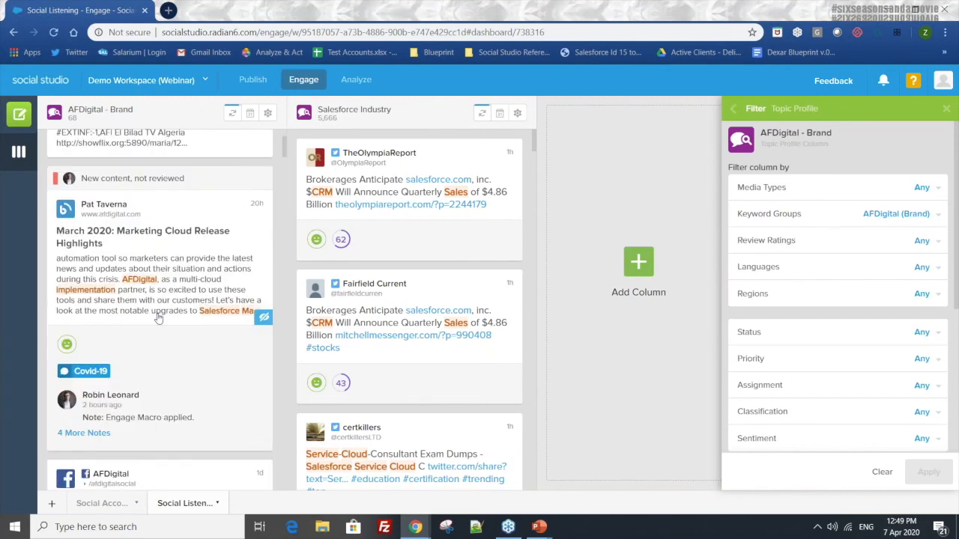
click(158, 317)
- Look up post labels matching "Salesforce" for the Service-Cloud-Consultant Exam Dumps tweet in the Salesforce Industry column, and close the inspector
scroll(362, 266, down, 1)
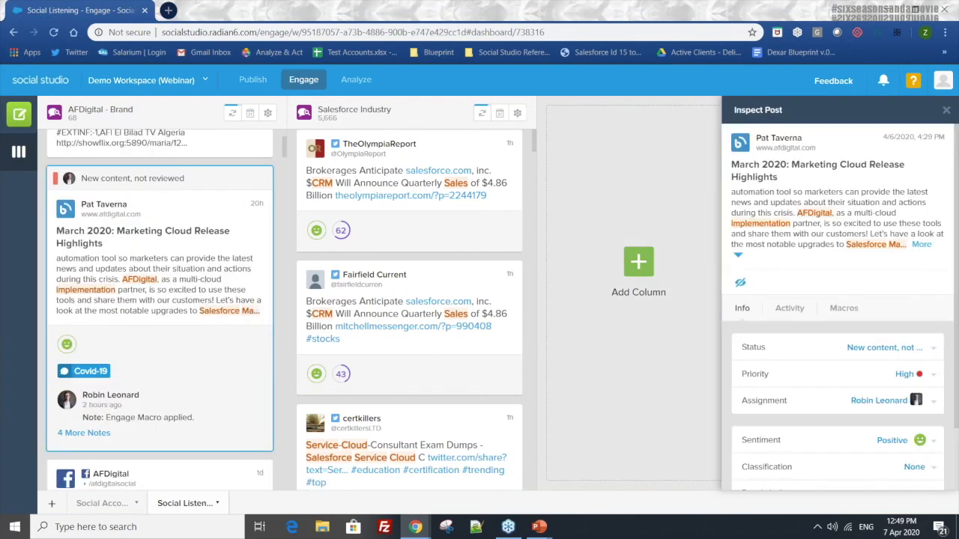
scroll(315, 383, down, 2)
scroll(263, 315, down, 2)
click(388, 324)
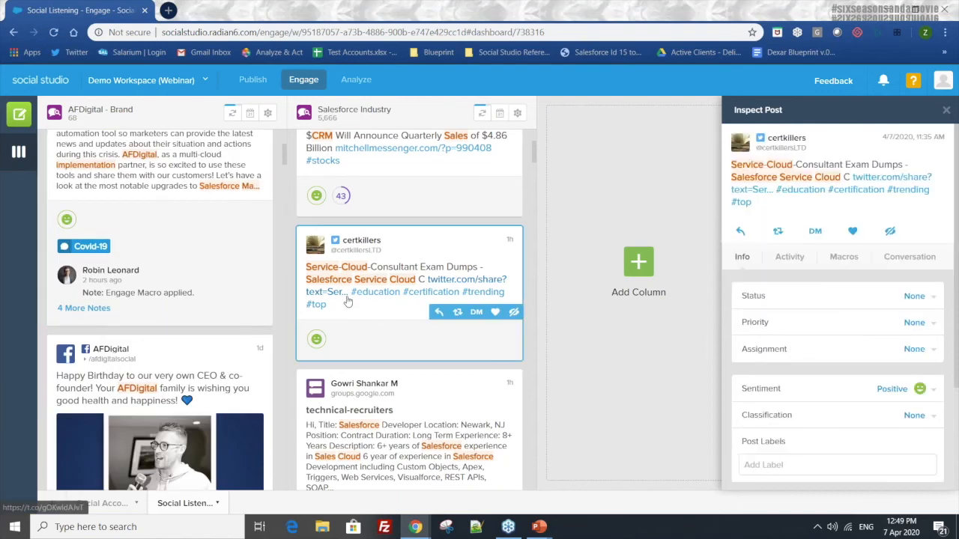
click(814, 466)
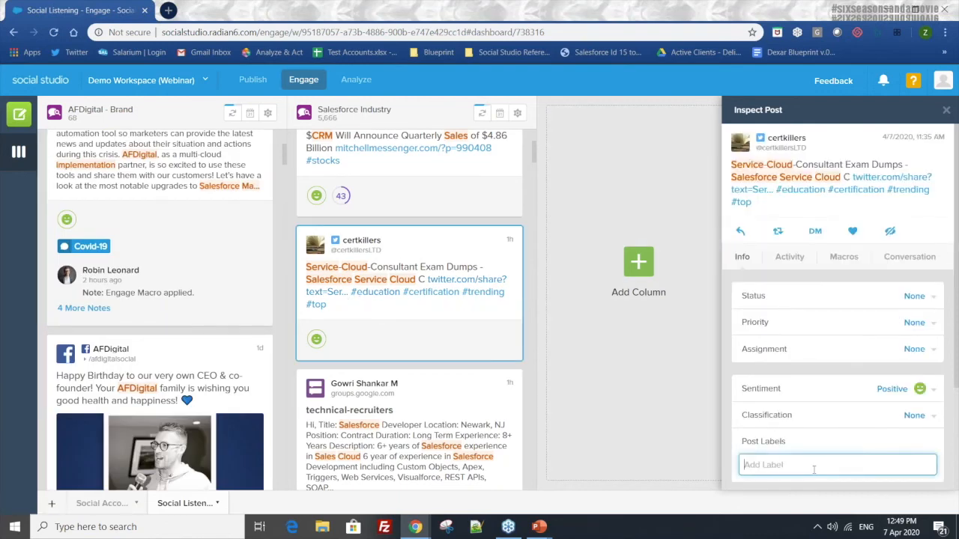
text(Salesforce)
scroll(814, 465, down, 2)
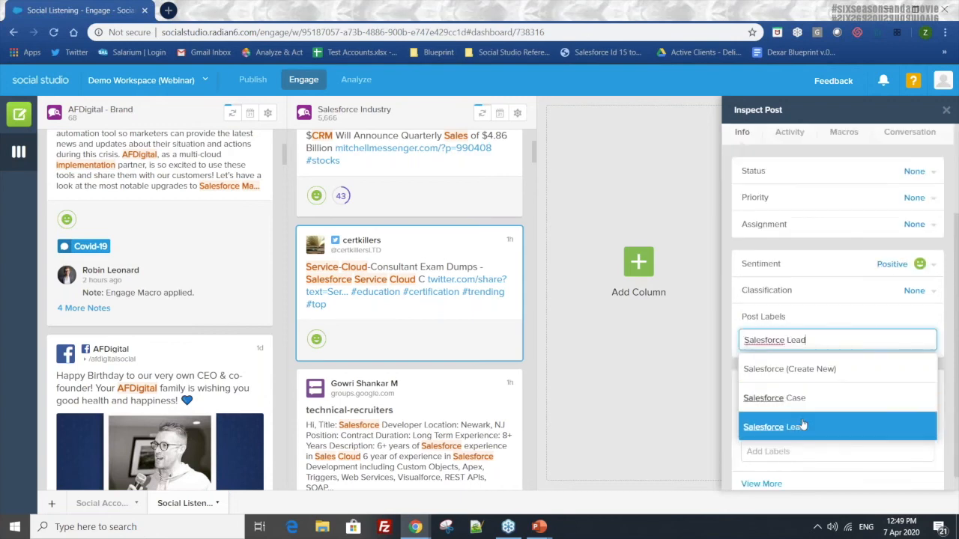
click(839, 250)
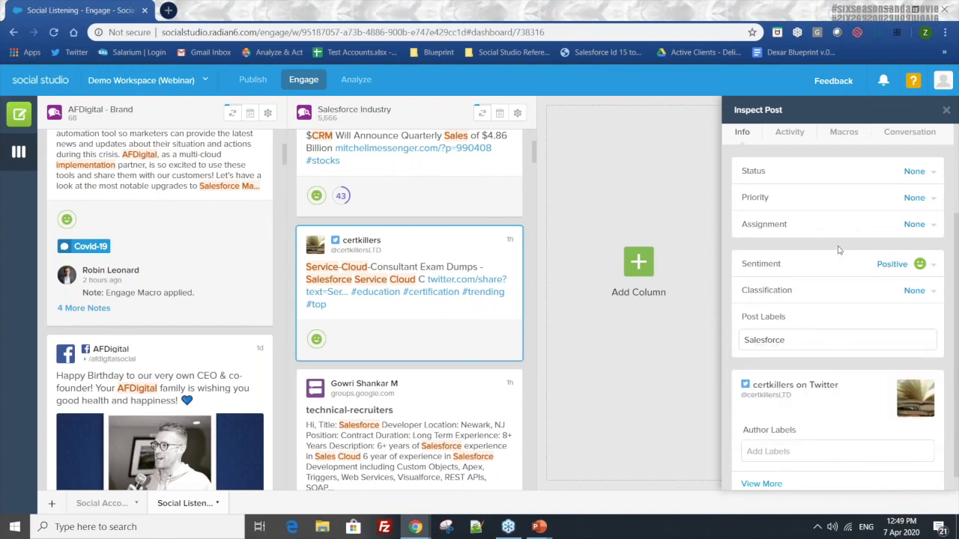
click(945, 111)
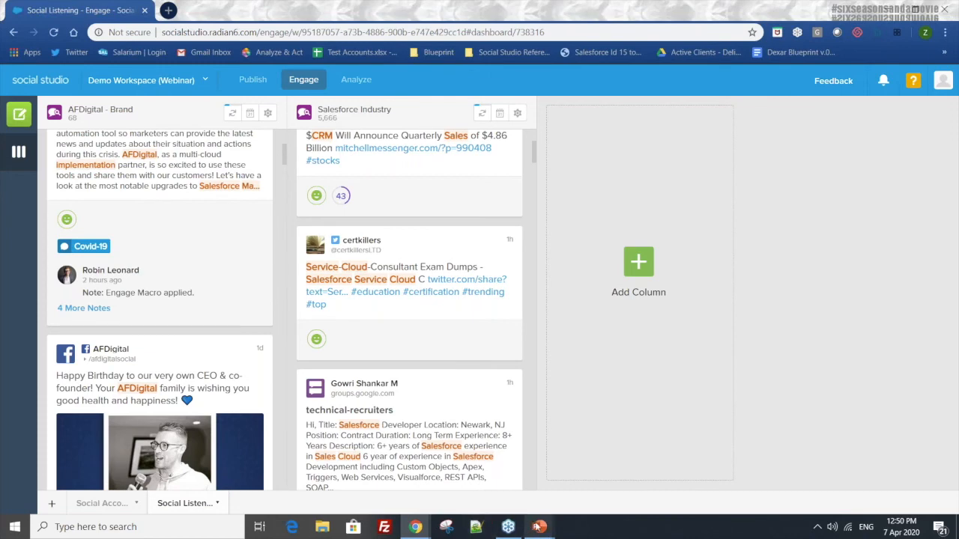
- Switch to the PowerPoint slide show and advance to the Engage Features Recap slide
mouse_move(537, 527)
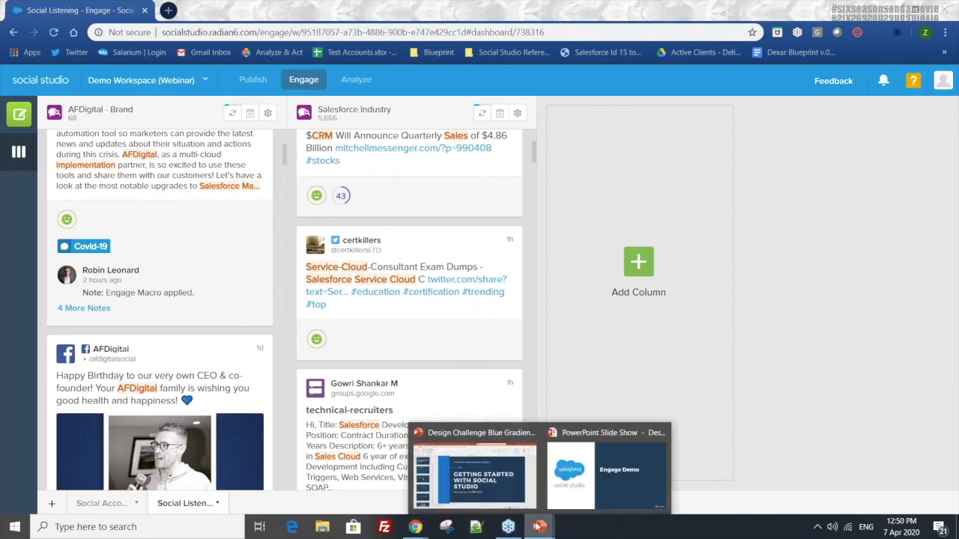
key(alt+Tab)
key(Right)
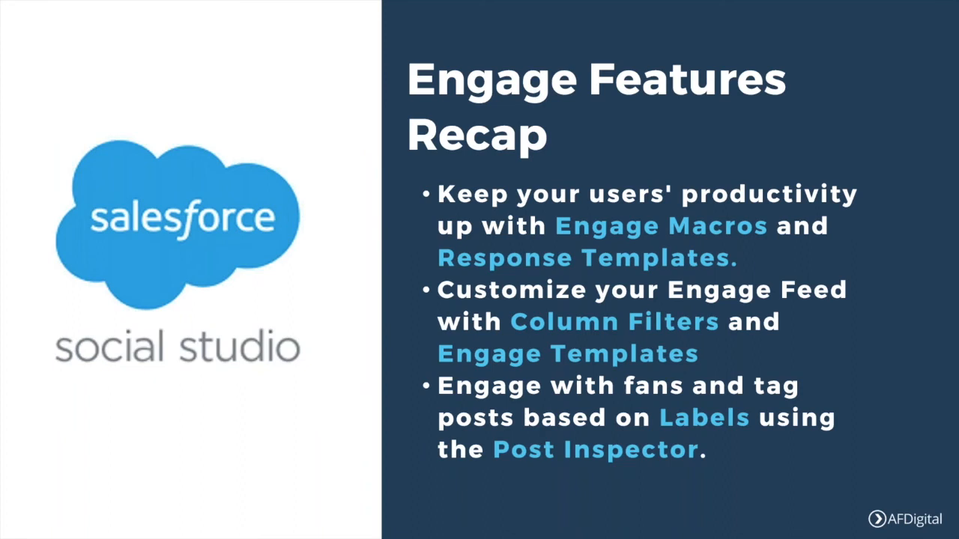
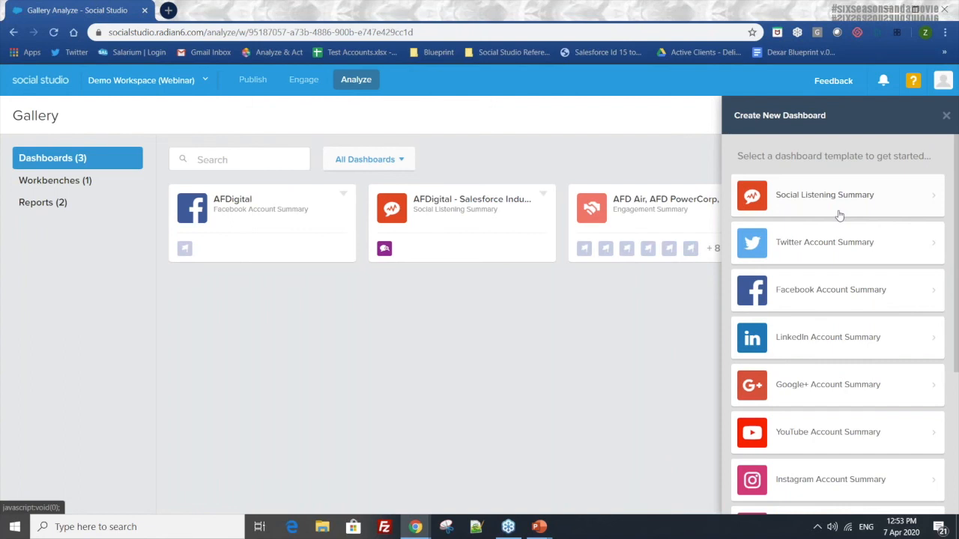
- Check the topic profiles offered by the Social Listening Summary dashboard template and leave dashboard creation
click(839, 216)
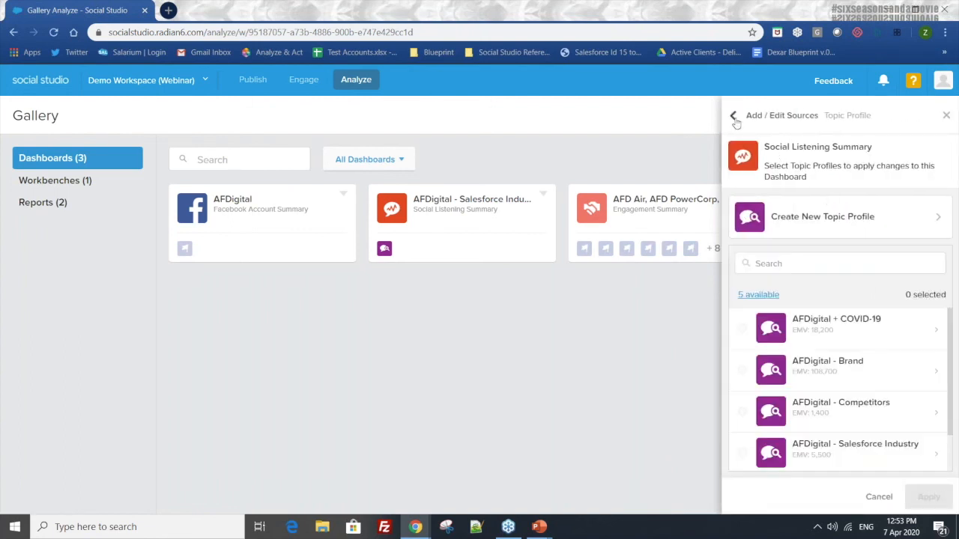
click(734, 118)
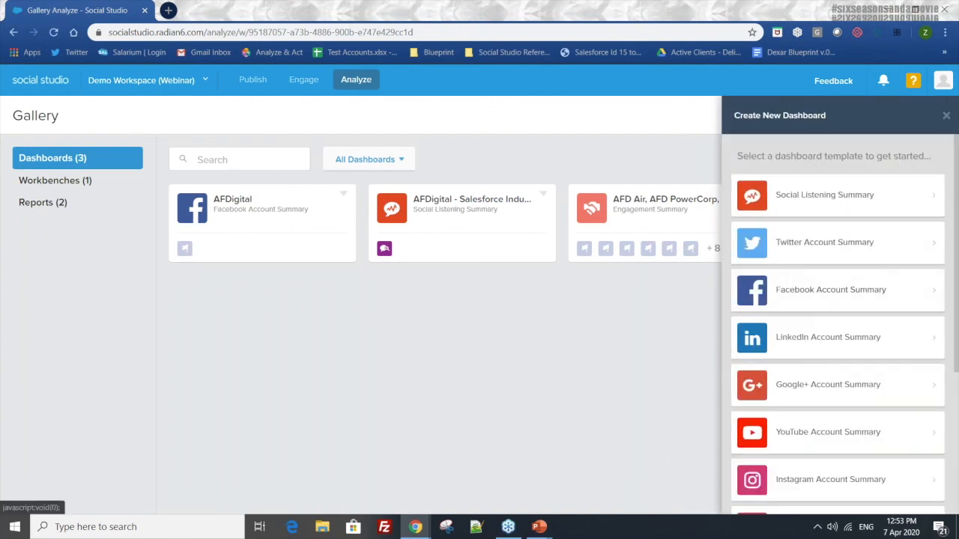
click(946, 115)
- Open the AFDigital Facebook Account Summary dashboard and review its media type and sentiment charts
click(250, 240)
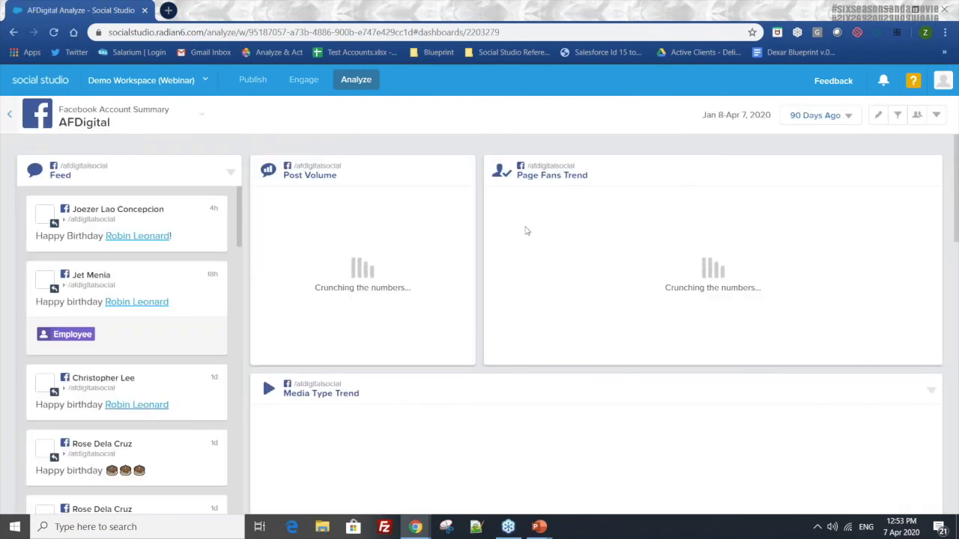
scroll(527, 230, down, 3)
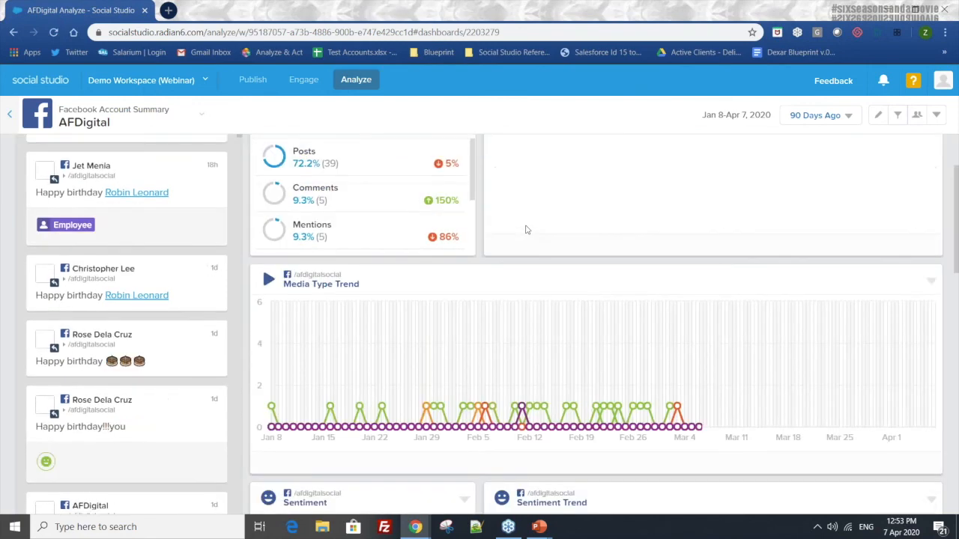
scroll(536, 244, down, 1)
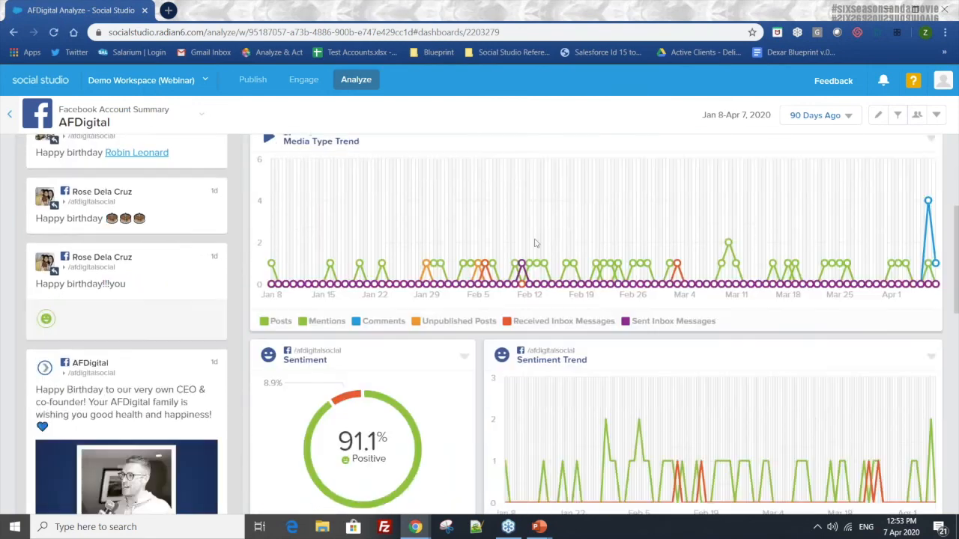
scroll(536, 243, down, 1)
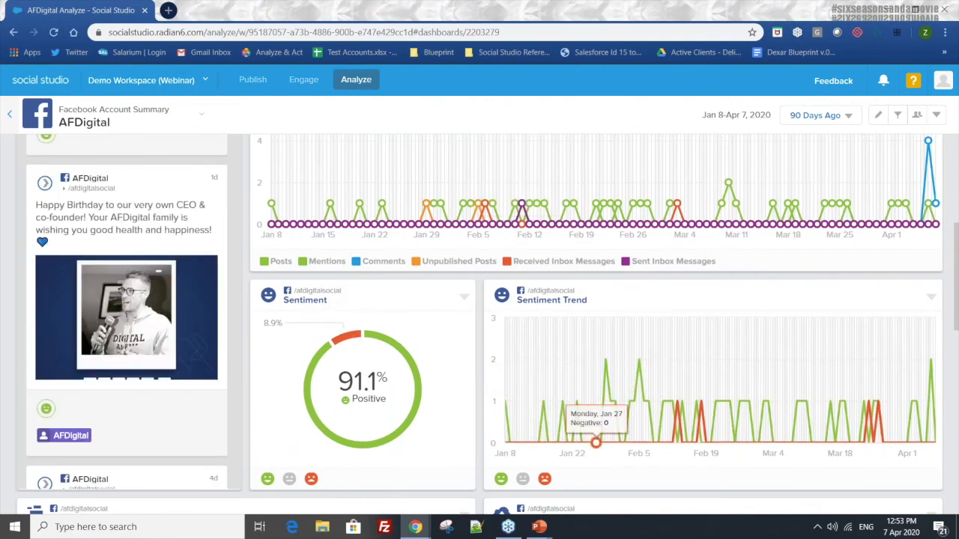
scroll(803, 382, up, 5)
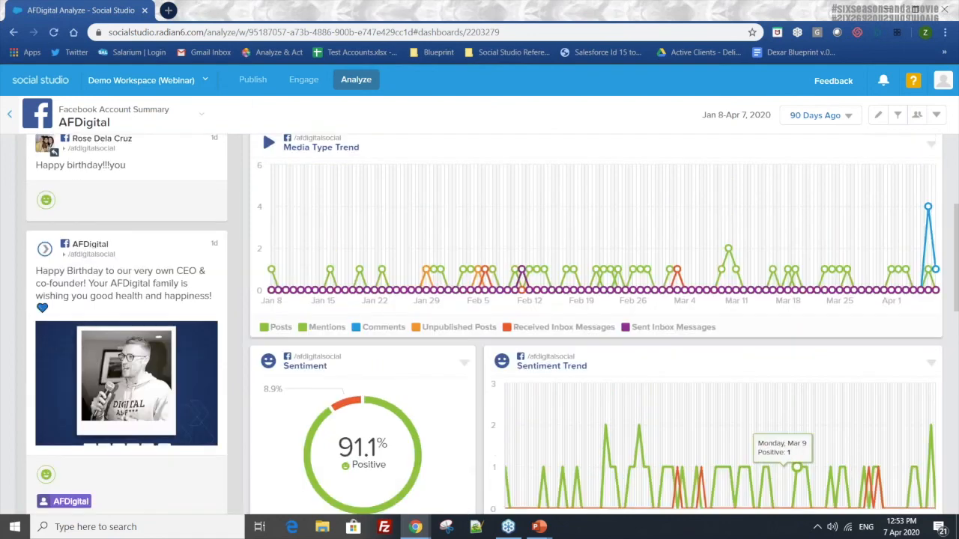
- Check the date range choices of the AFDigital Facebook dashboard and look over its widgets down to Published Posts by Engagement
click(818, 115)
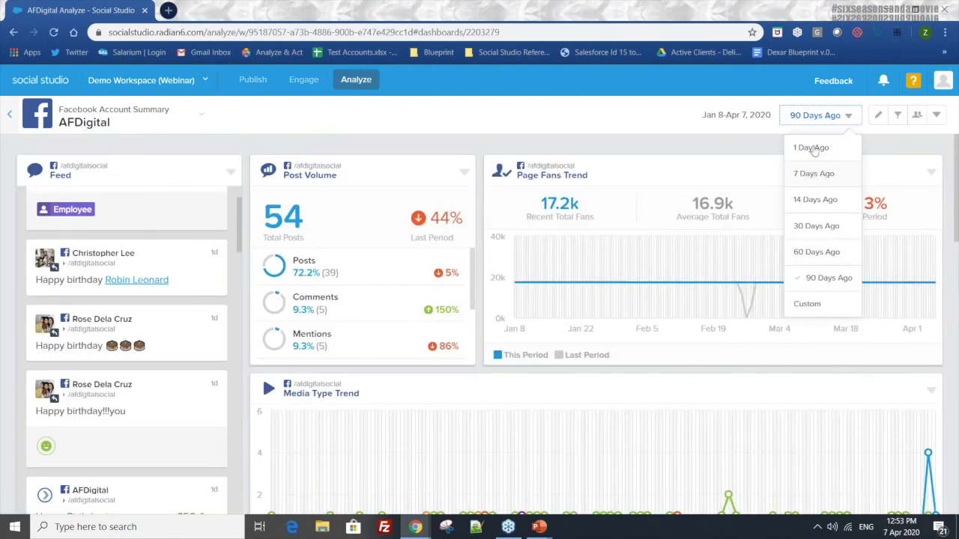
click(707, 157)
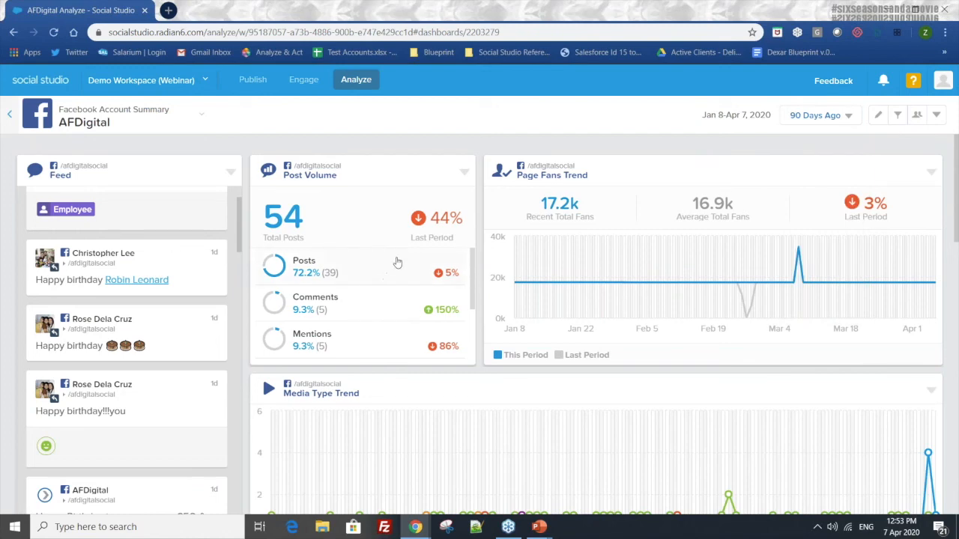
scroll(382, 288, down, 2)
scroll(377, 299, up, 2)
scroll(127, 236, up, 2)
scroll(515, 267, down, 5)
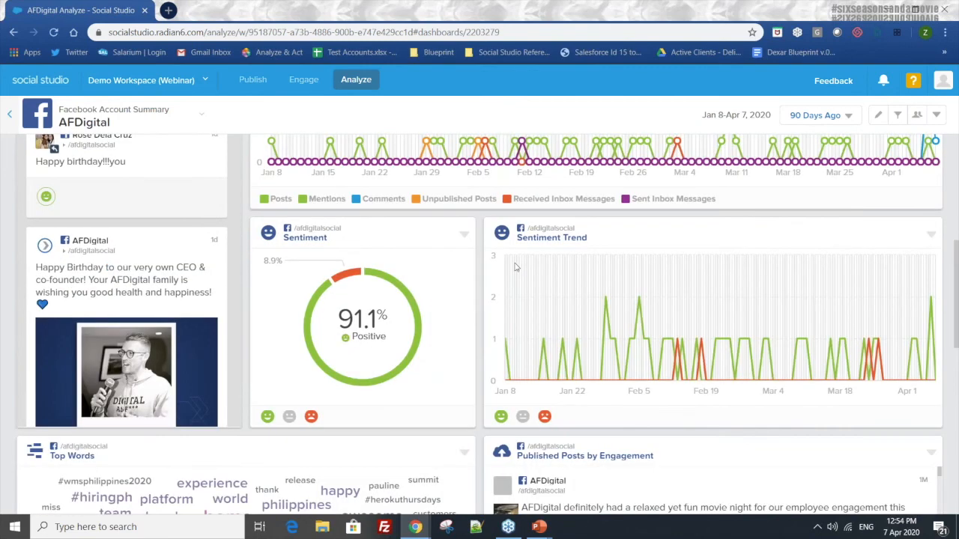
scroll(515, 268, down, 2)
scroll(515, 268, down, 1)
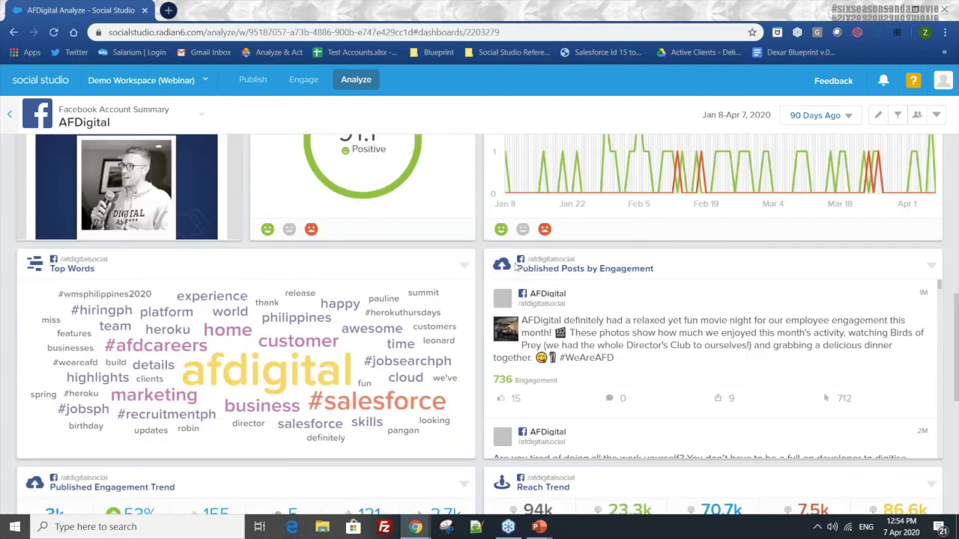
scroll(516, 267, down, 1)
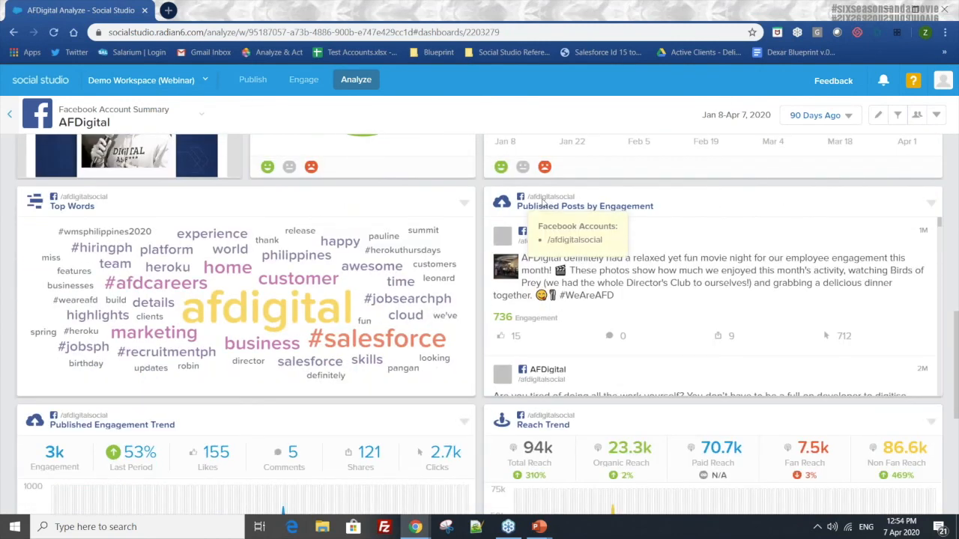
scroll(497, 204, up, 2)
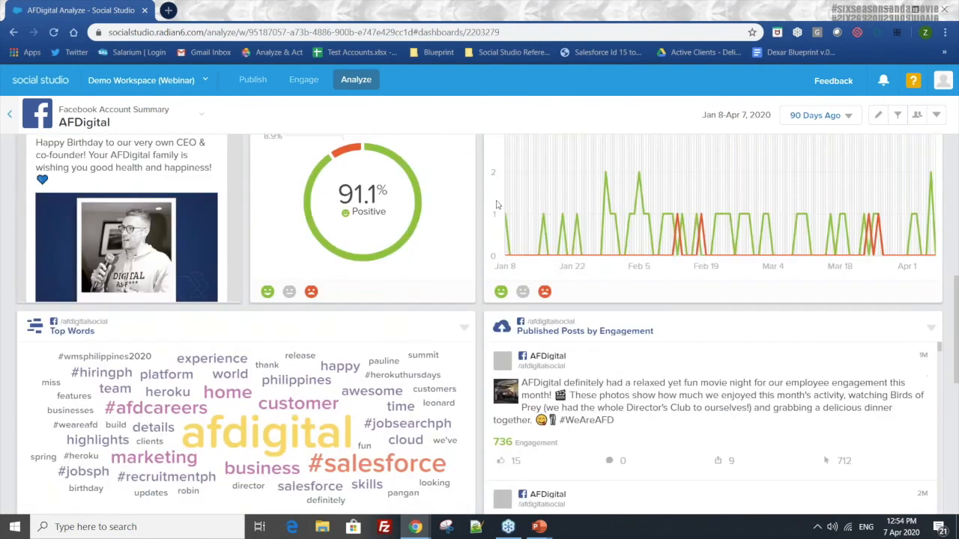
scroll(497, 204, up, 5)
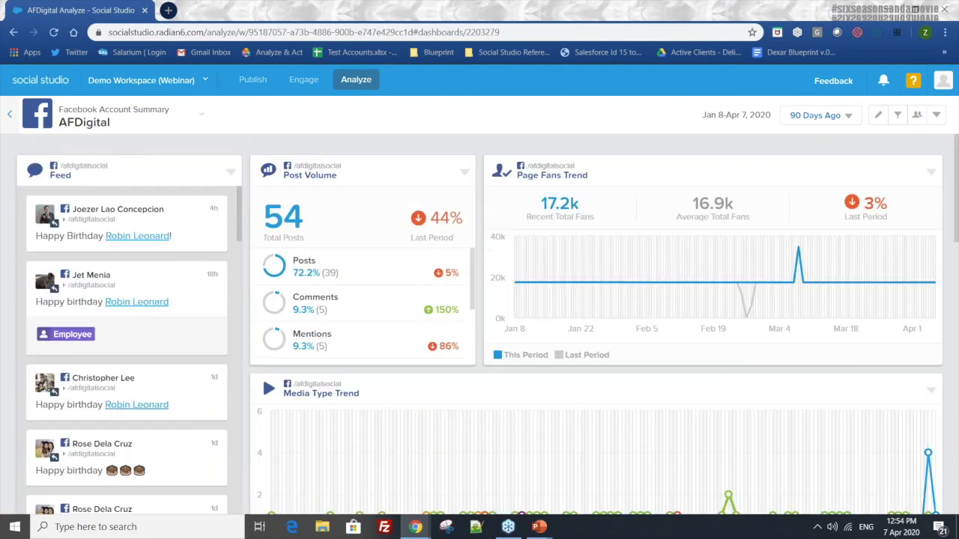
- Inspect the positive and negative shares in the Sentiment chart and continue down to the Top Words widget
scroll(326, 215, down, 1)
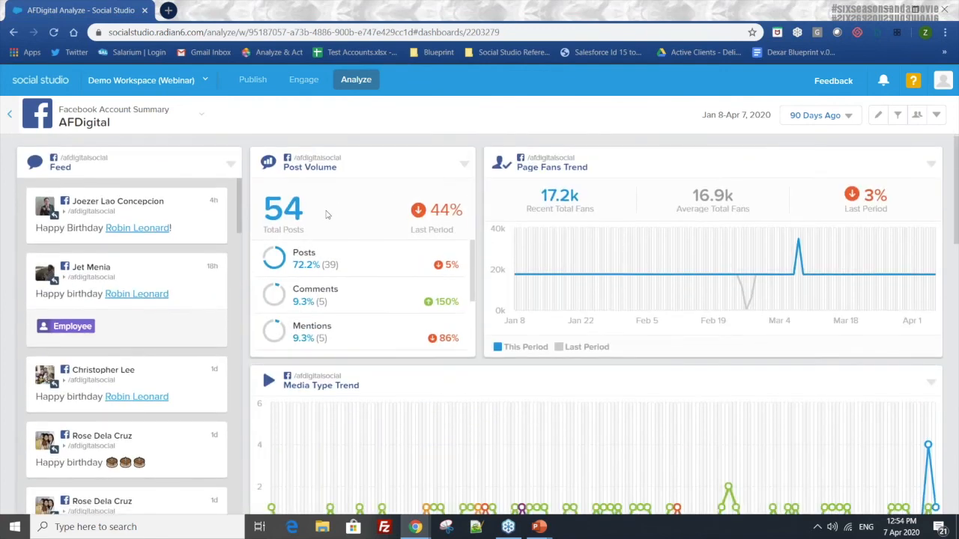
scroll(326, 215, down, 6)
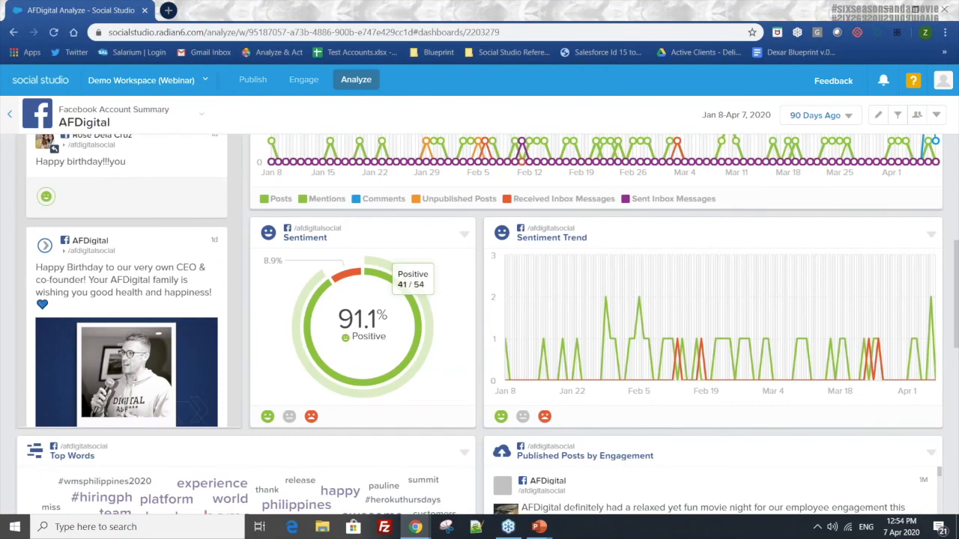
mouse_move(349, 279)
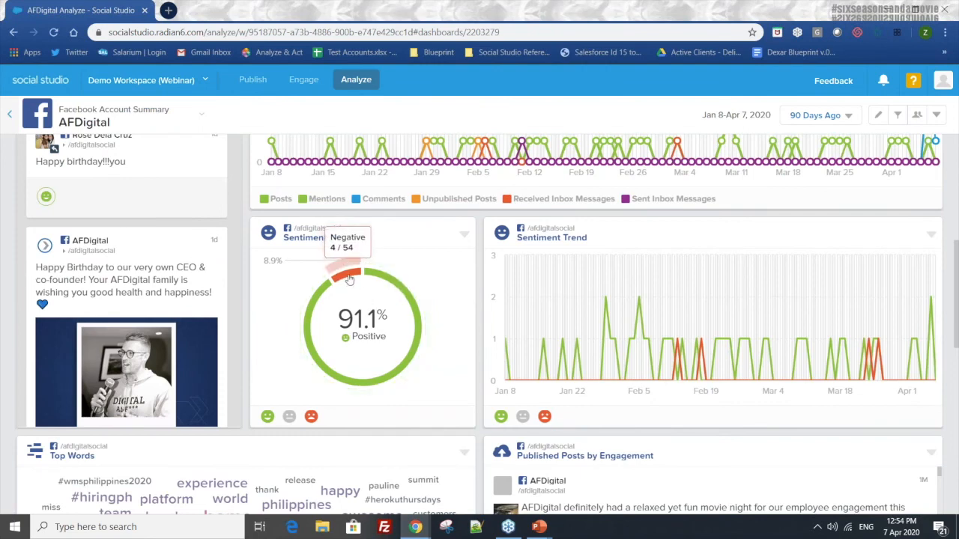
scroll(349, 279, down, 1)
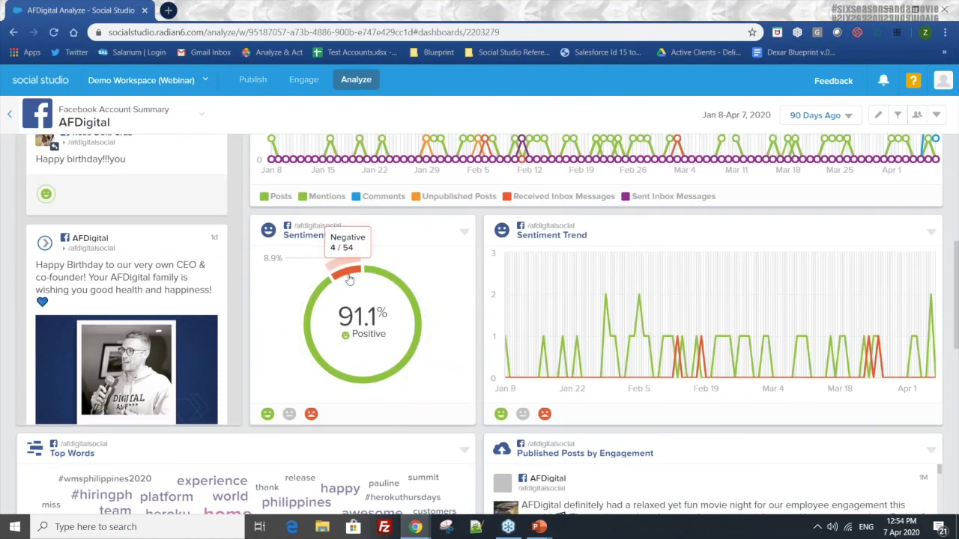
scroll(349, 279, down, 5)
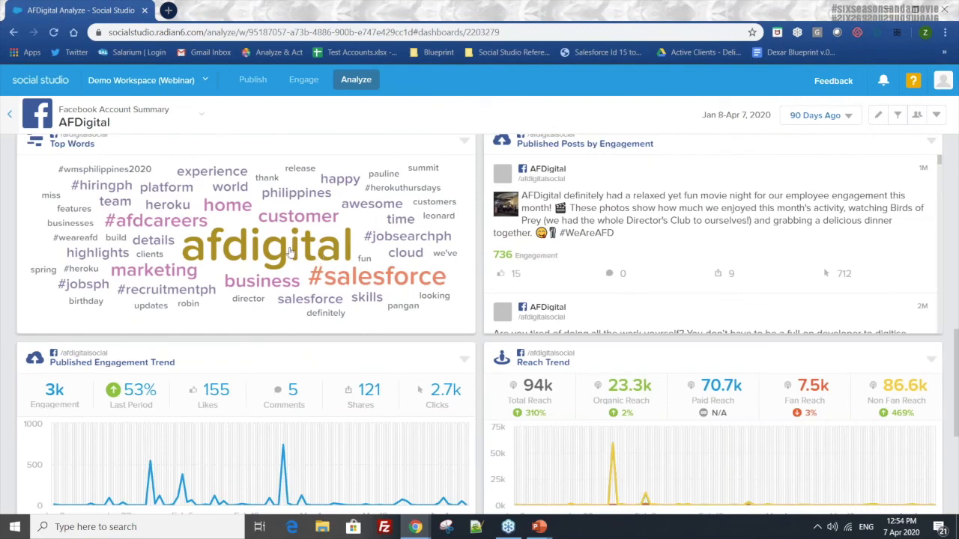
- Drill into the Top Words "afdigital" and "customer" to read their matching posts, and return to the dashboard
click(290, 251)
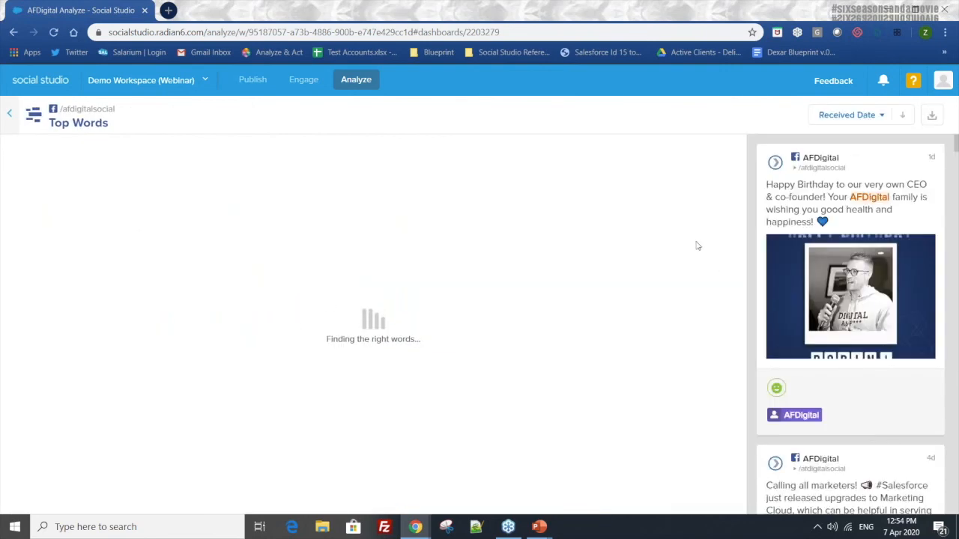
scroll(824, 225, down, 3)
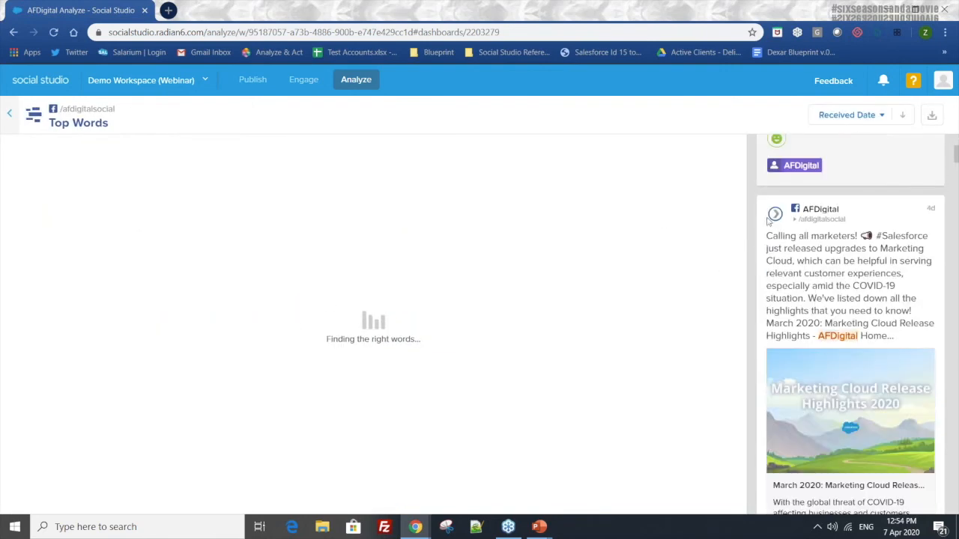
scroll(768, 221, up, 2)
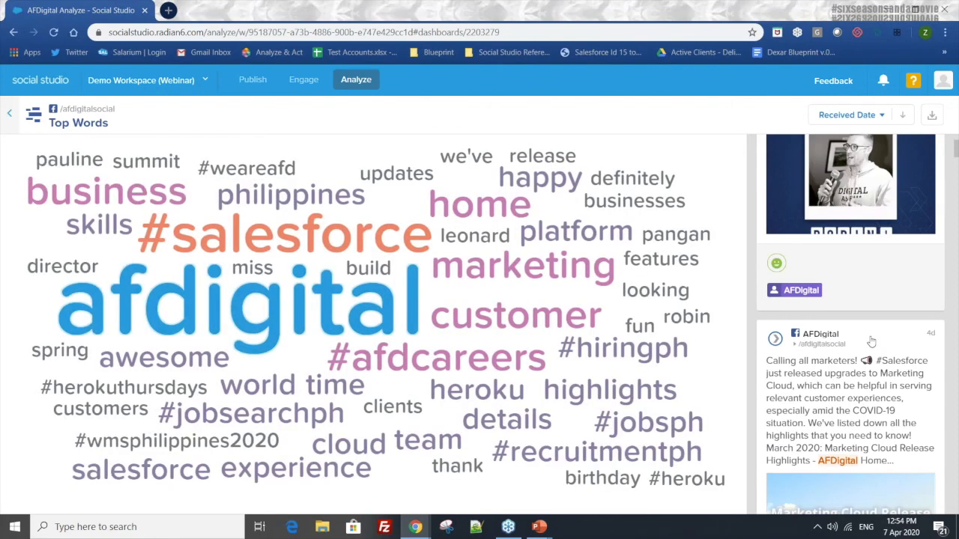
scroll(917, 327, down, 2)
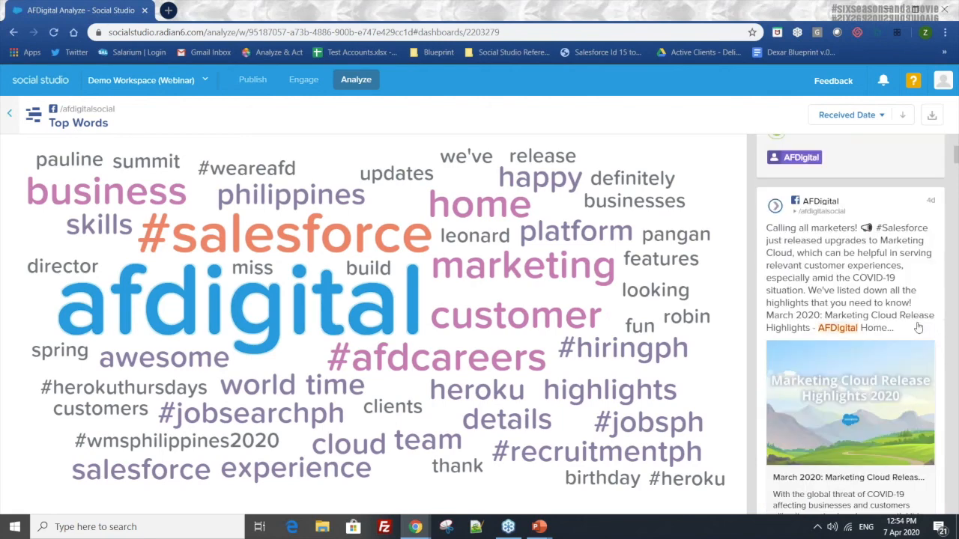
scroll(918, 327, down, 3)
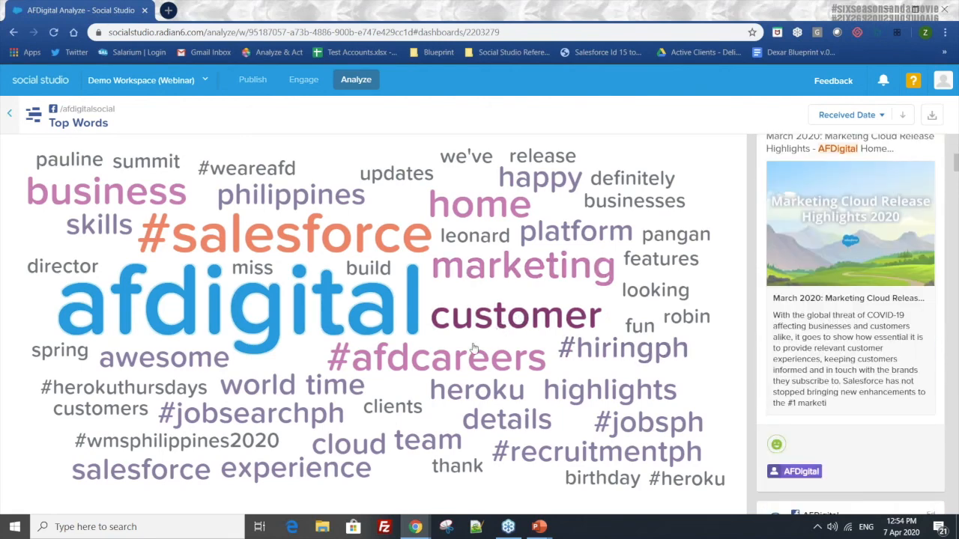
click(496, 320)
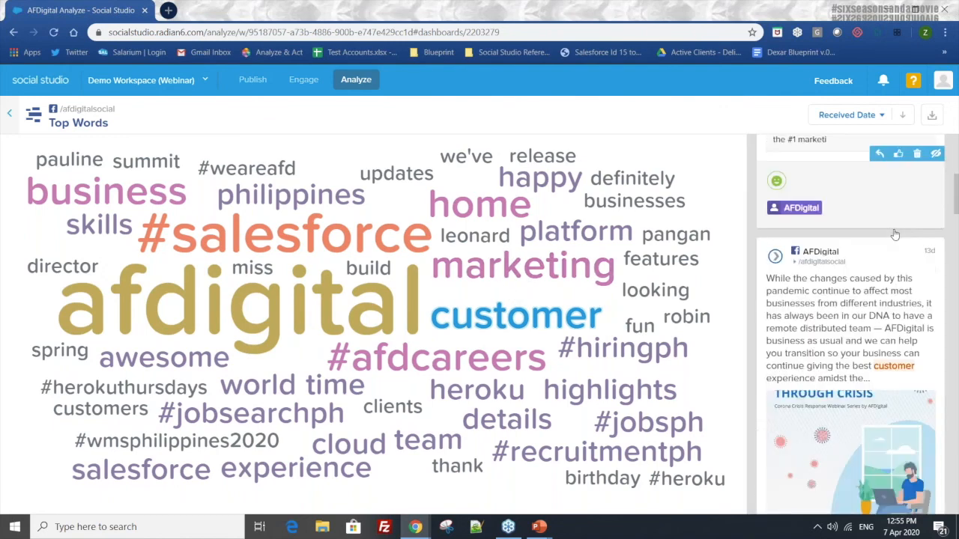
click(8, 113)
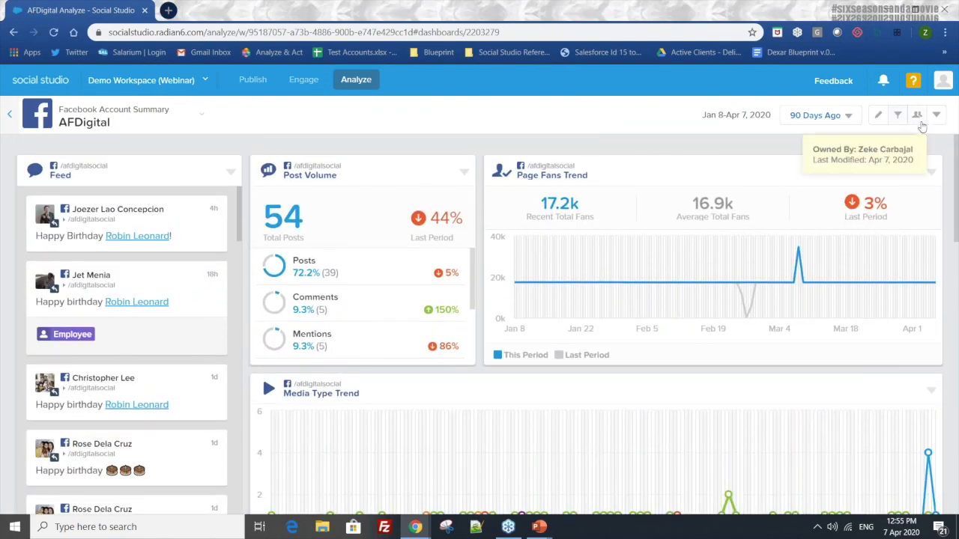
- Open the dashboard for editing, browse the Facebook items available to add, and return to the dashboard gallery without adding any
click(936, 114)
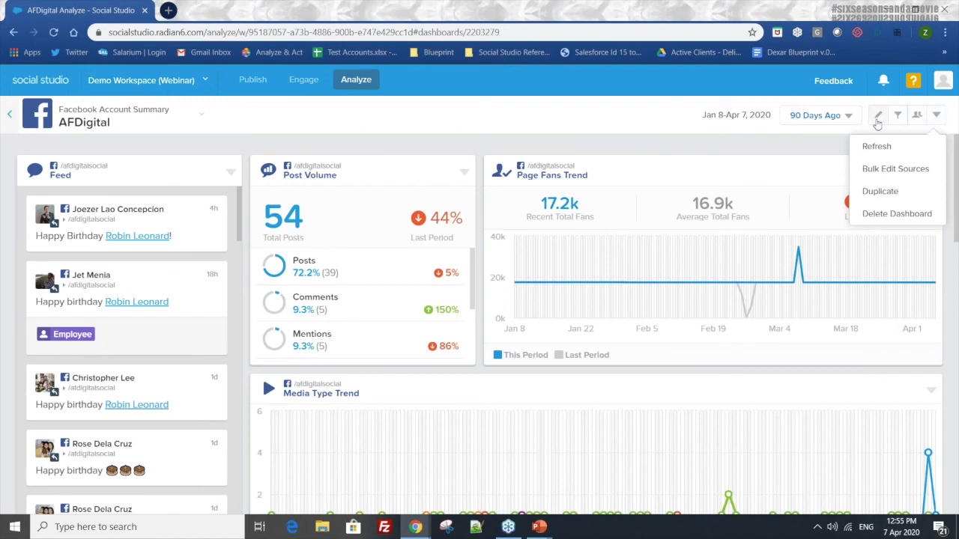
click(877, 117)
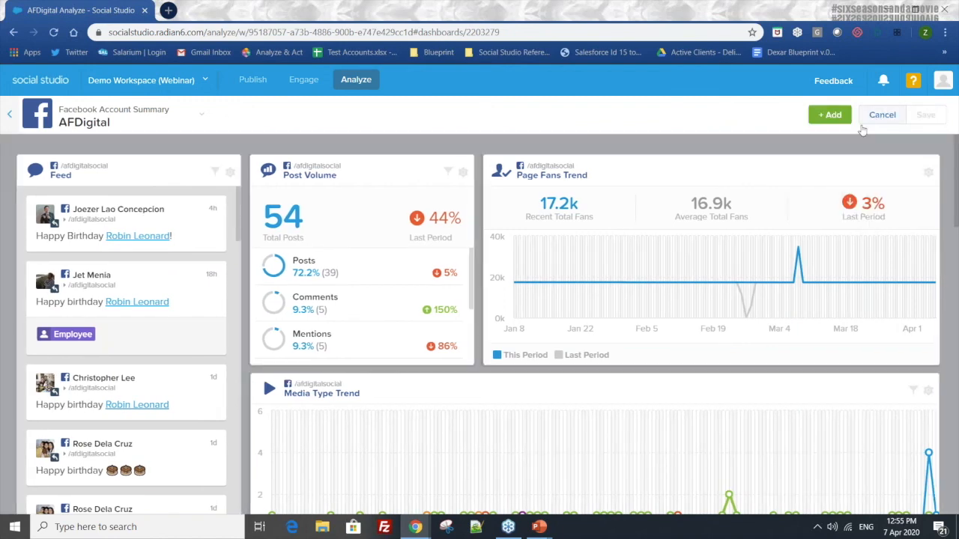
click(829, 115)
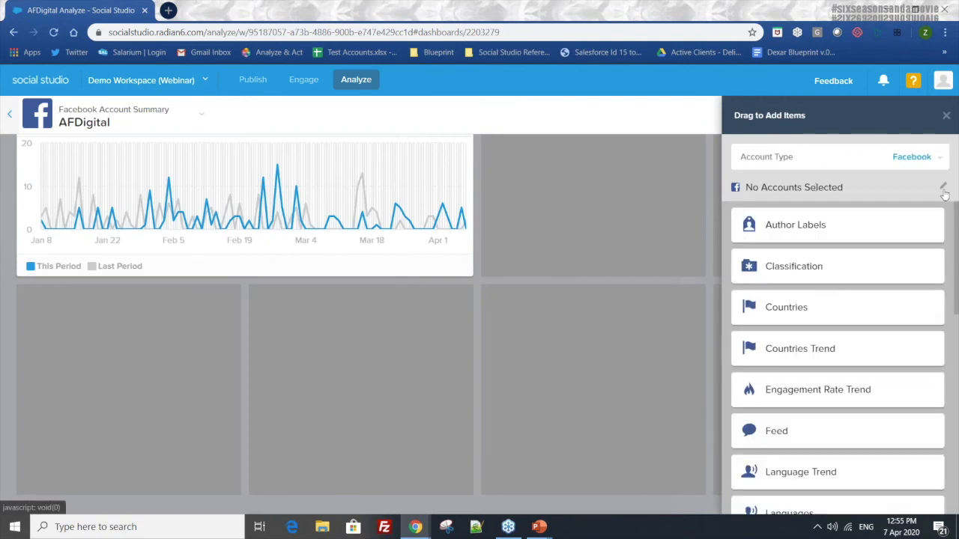
scroll(816, 225, down, 3)
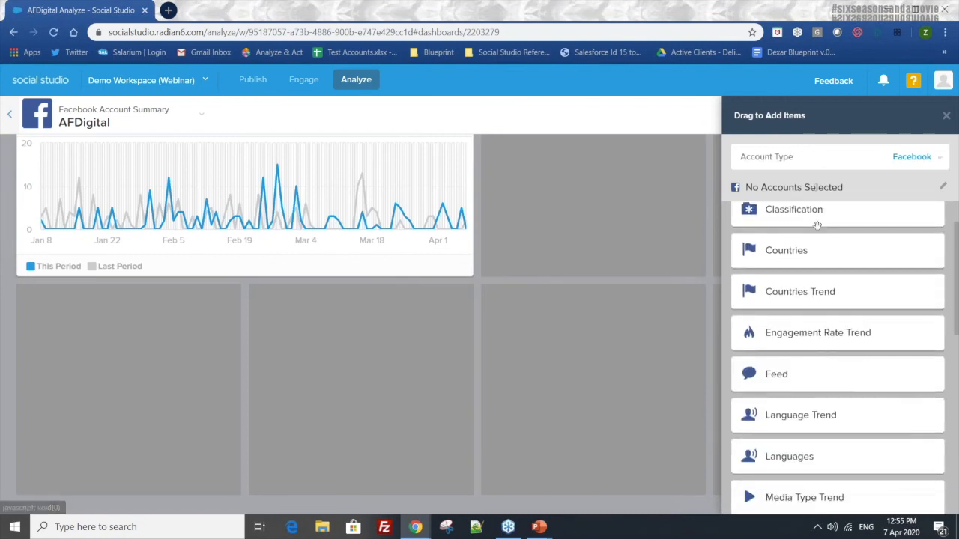
scroll(820, 288, down, 3)
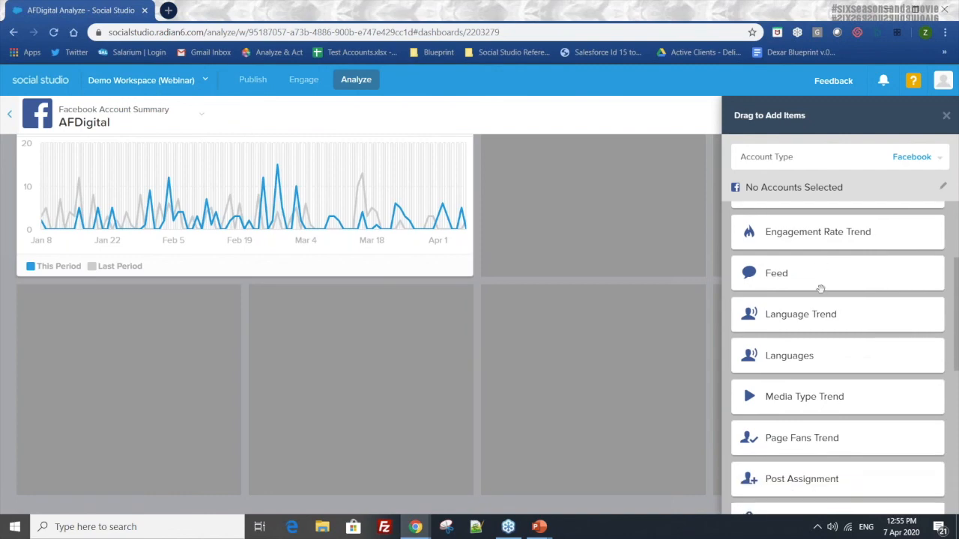
scroll(425, 262, up, 3)
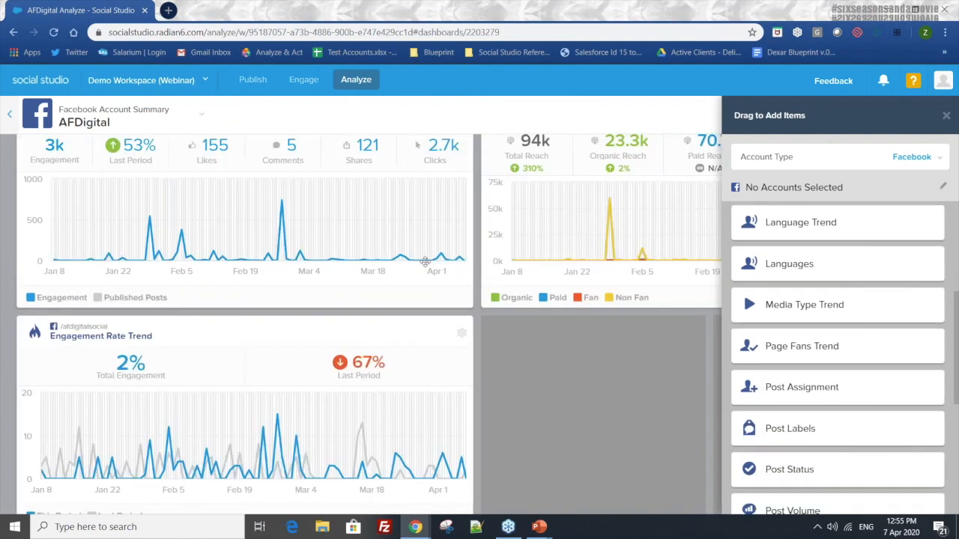
scroll(425, 261, up, 2)
scroll(425, 262, up, 1)
scroll(838, 322, down, 3)
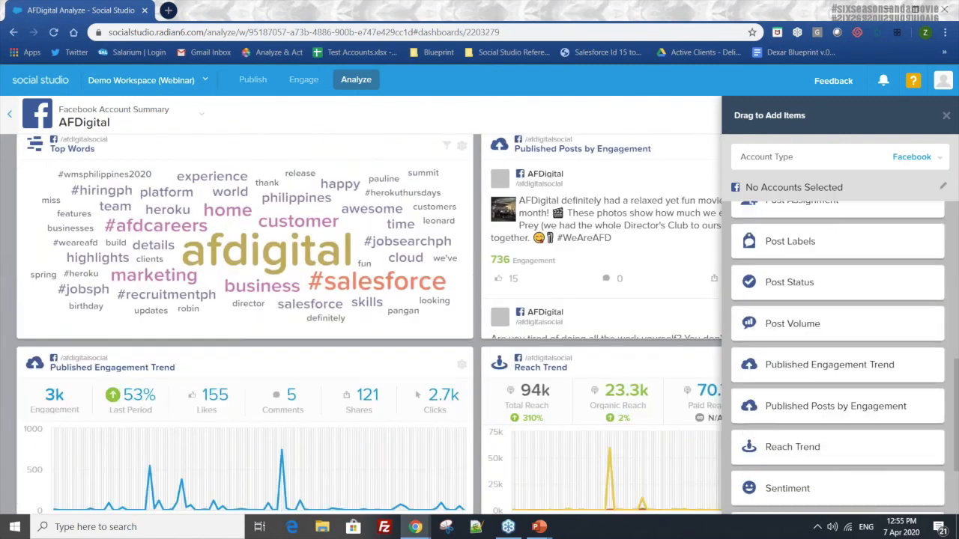
scroll(650, 370, down, 4)
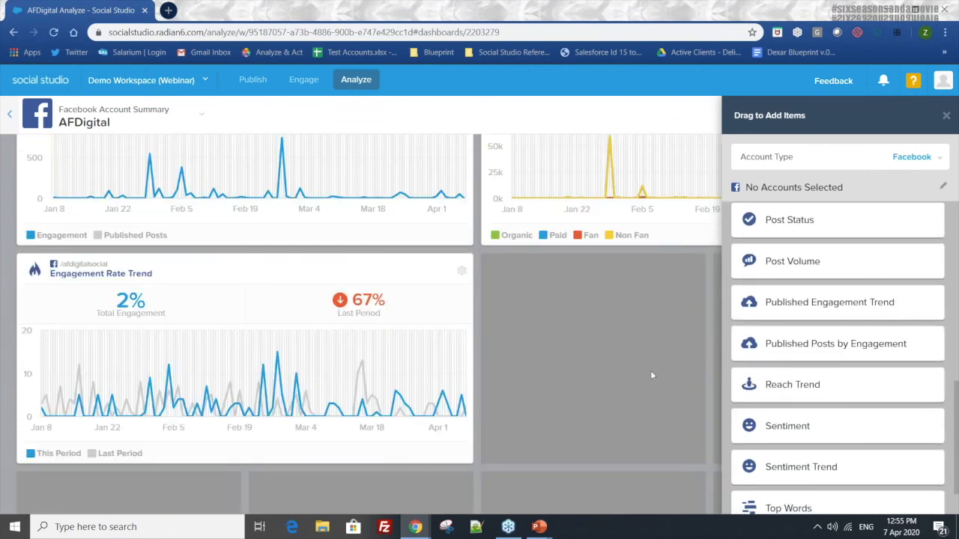
scroll(837, 337, down, 1)
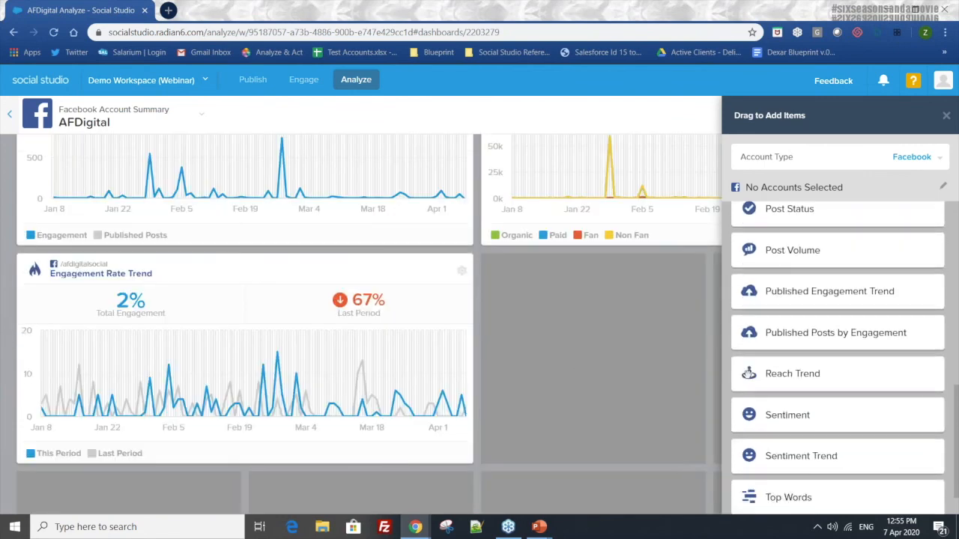
click(946, 115)
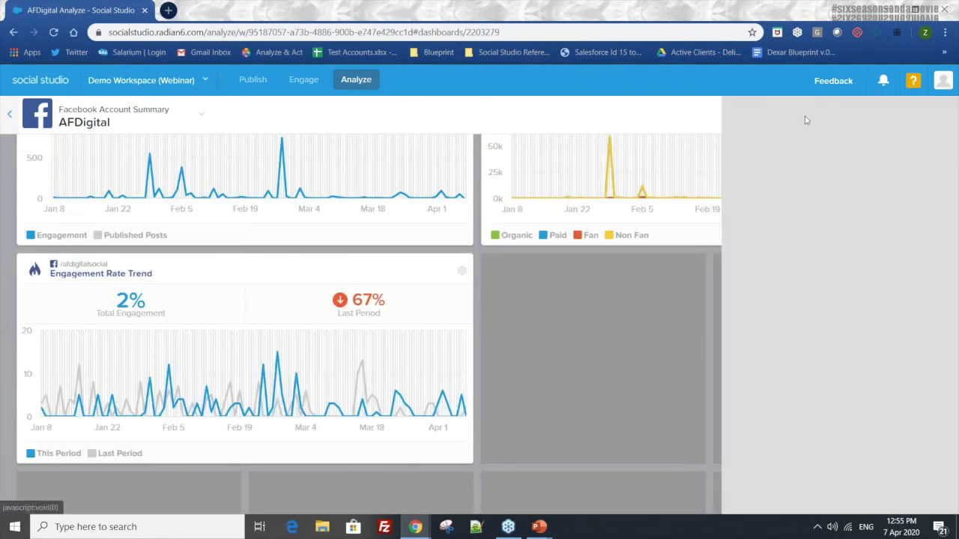
scroll(602, 317, up, 3)
click(10, 115)
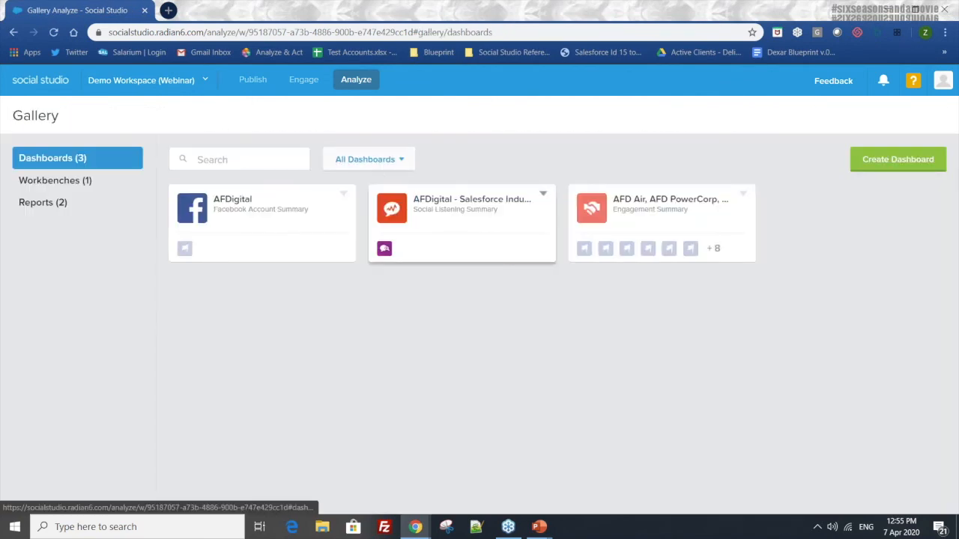
- Open the AFDigital - Salesforce Industry dashboard, view the Blogs posts in its Post Volume widget, and return to the dashboard
click(461, 223)
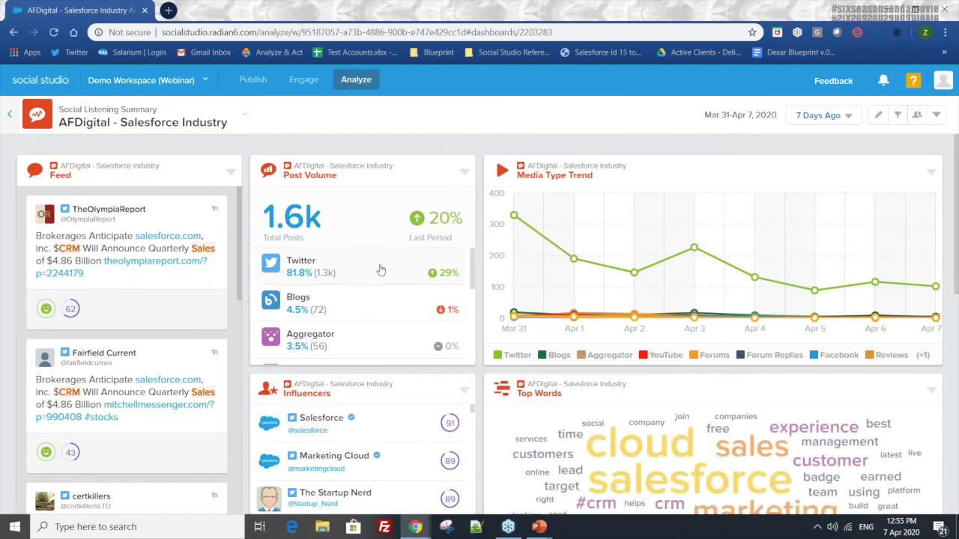
scroll(376, 267, down, 2)
scroll(363, 273, up, 2)
click(359, 301)
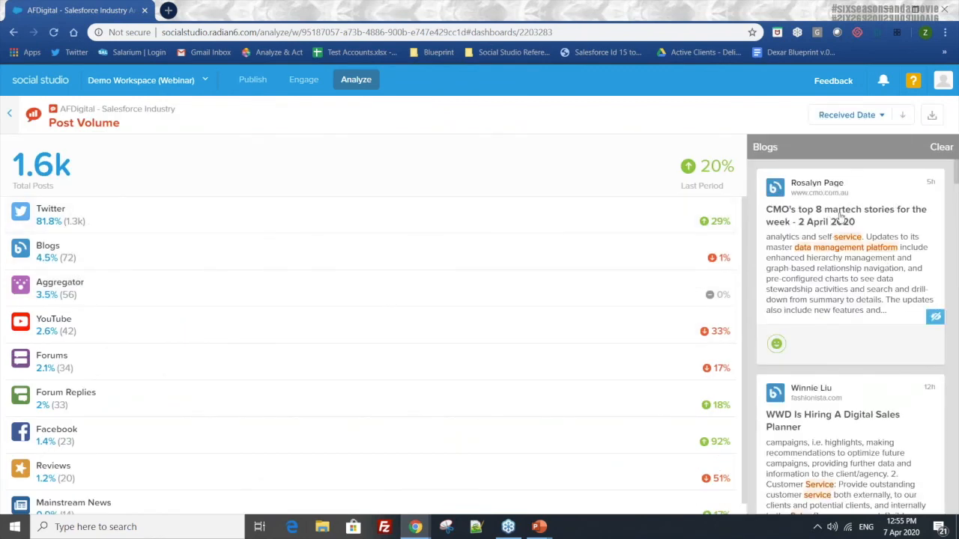
click(11, 114)
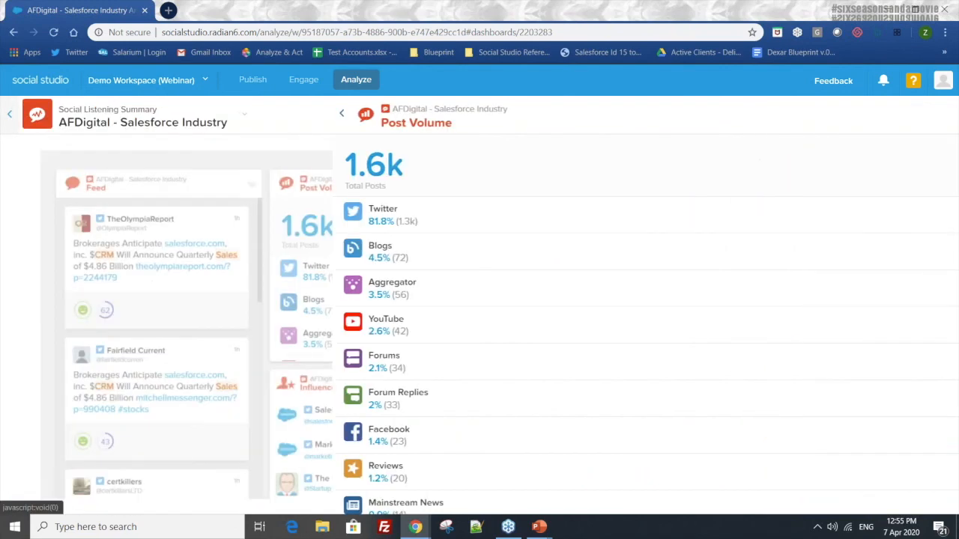
- Return to the gallery and open the AFD Air, AFD PowerCorp Engagement Summary dashboard
click(10, 114)
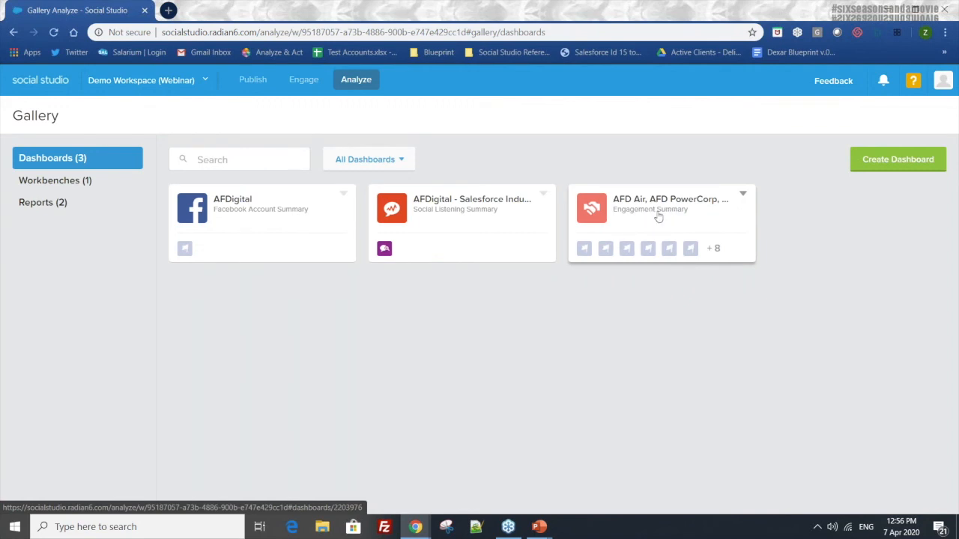
click(658, 217)
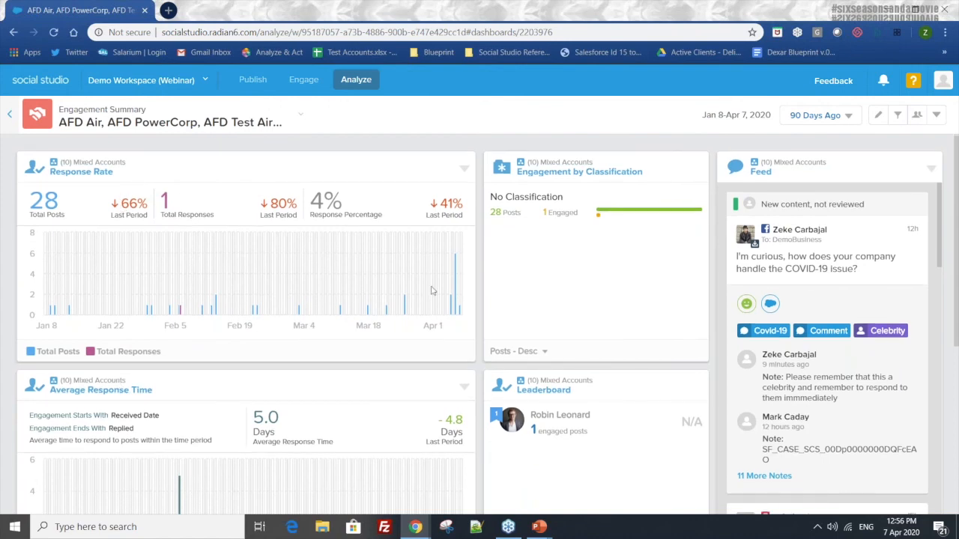
- Review the Engagement Summary dashboard's response time, leaderboard and time distribution widgets, and return to the gallery
scroll(640, 237, down, 3)
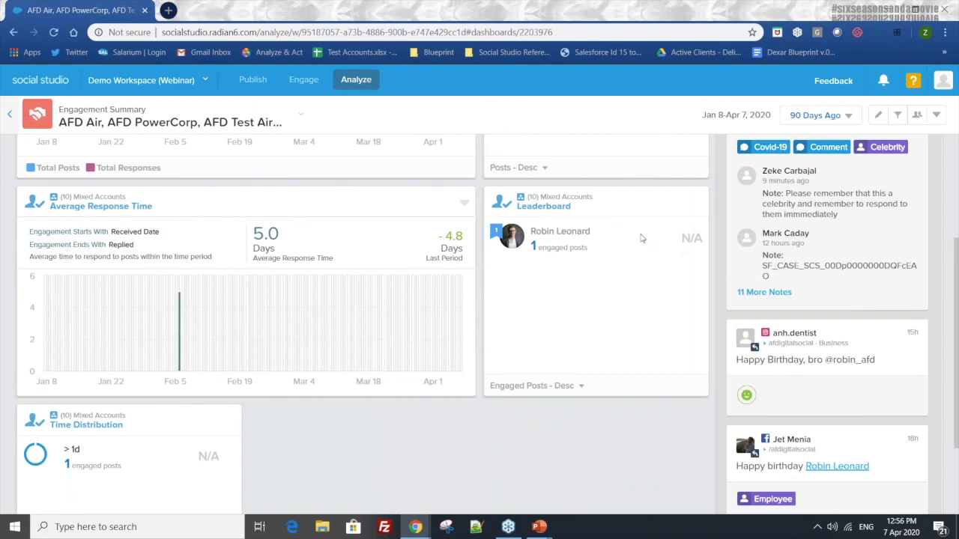
scroll(641, 238, up, 3)
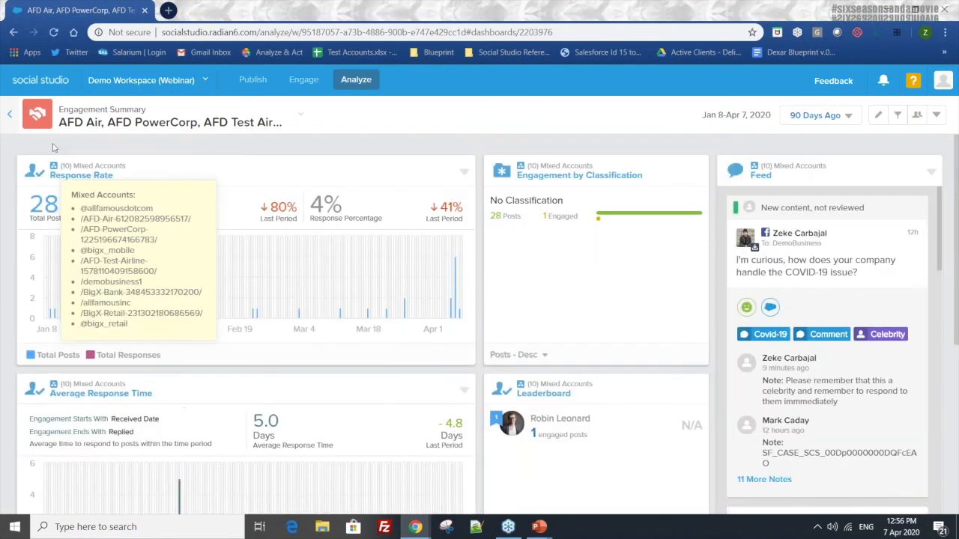
click(10, 115)
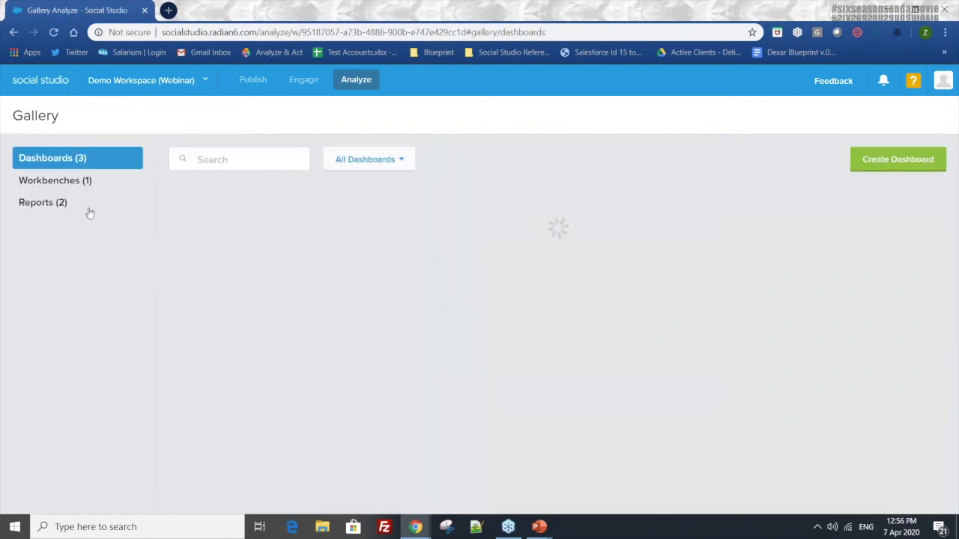
- Open the COVID-19 / Coronavirus Workbench and examine its dataset, Top Words, Sentiment, Countries and Volume Trend cards
click(79, 183)
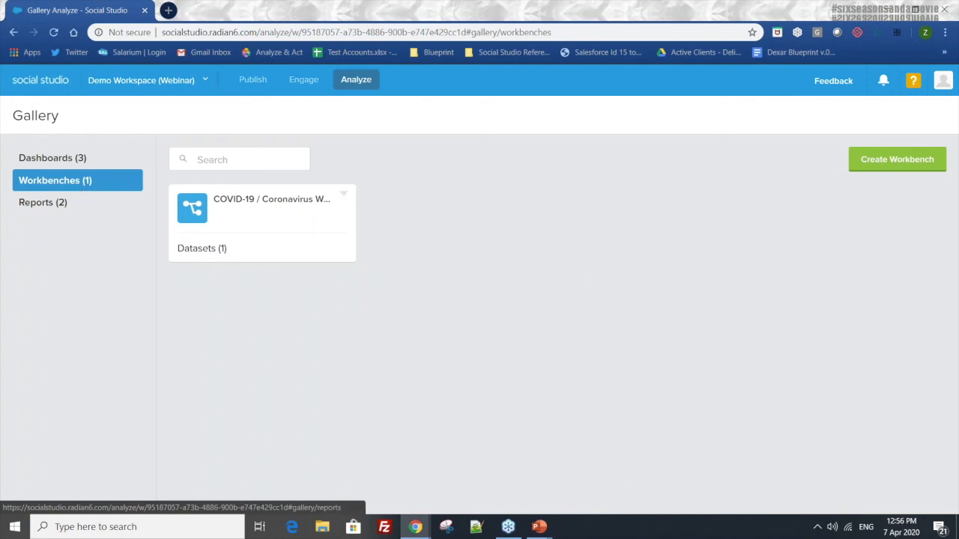
click(255, 213)
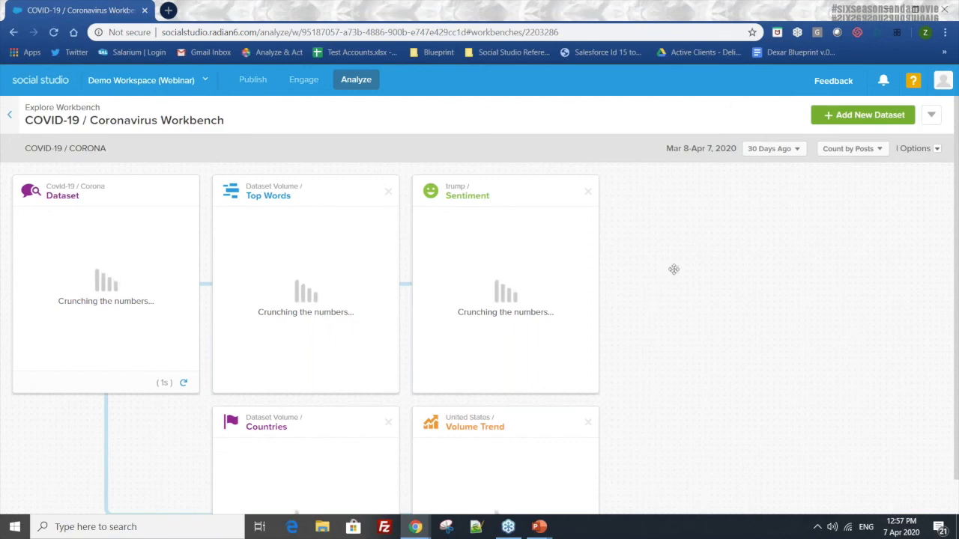
scroll(672, 270, down, 1)
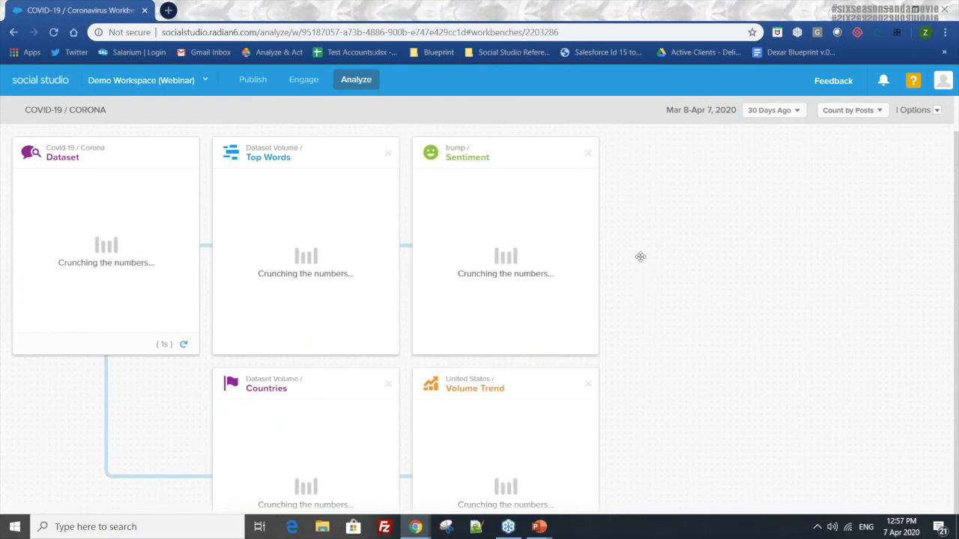
scroll(639, 248, up, 1)
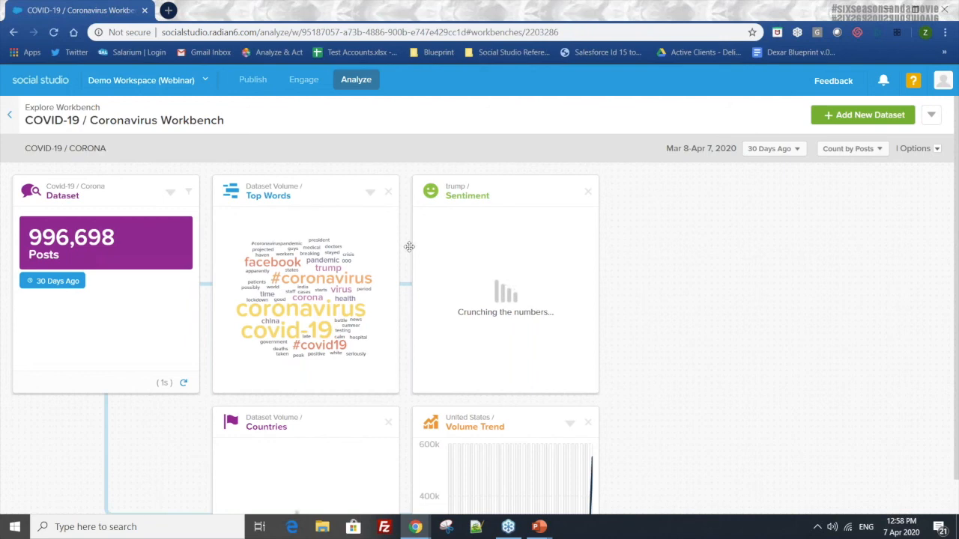
scroll(391, 234, down, 1)
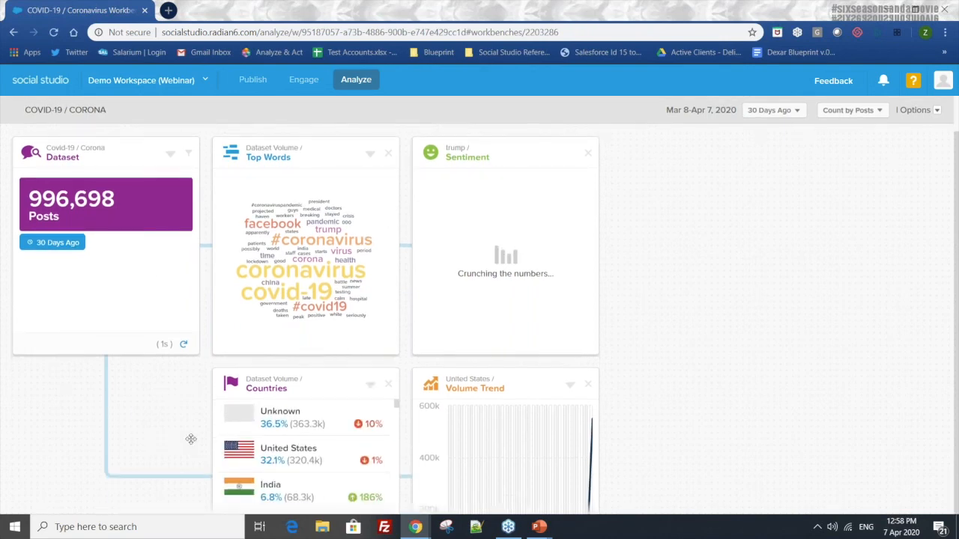
scroll(263, 427, down, 3)
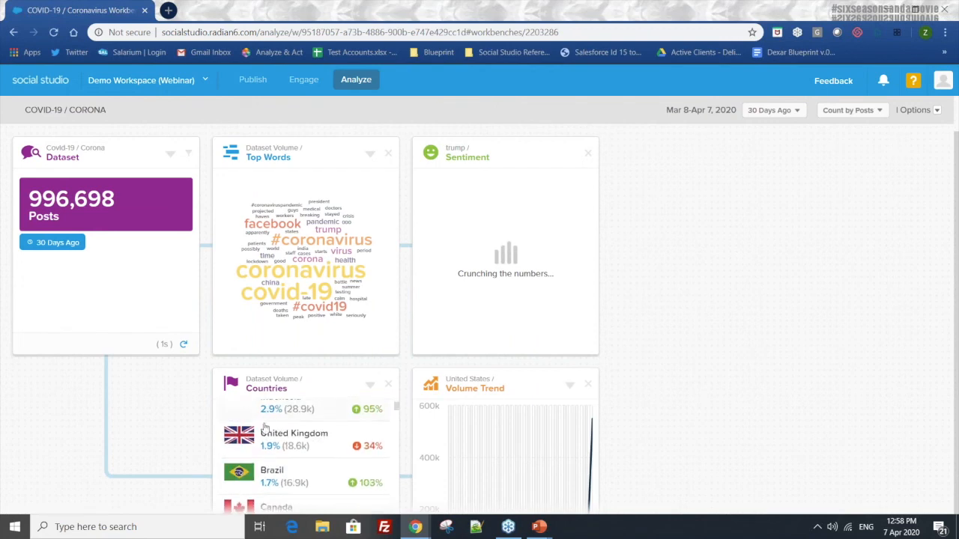
scroll(264, 427, up, 3)
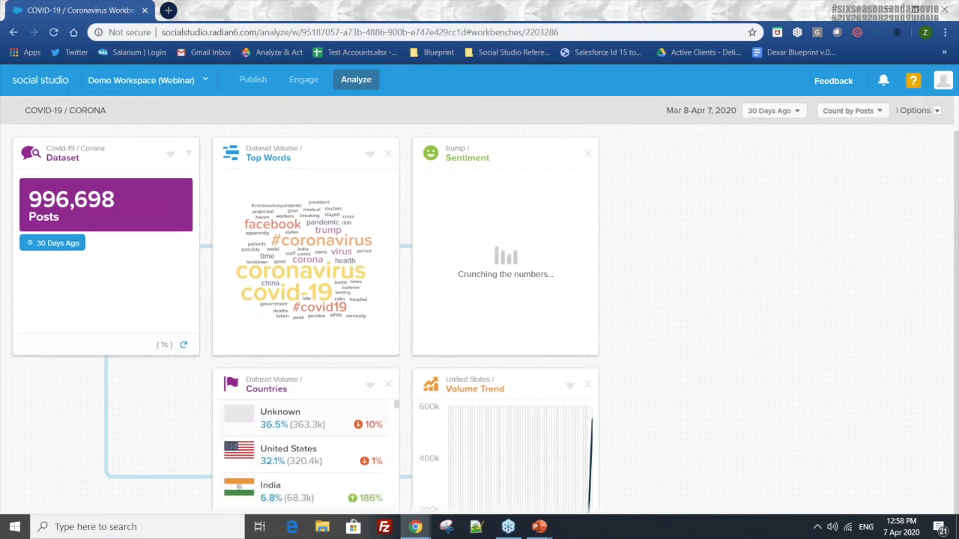
scroll(817, 347, up, 1)
scroll(817, 347, down, 1)
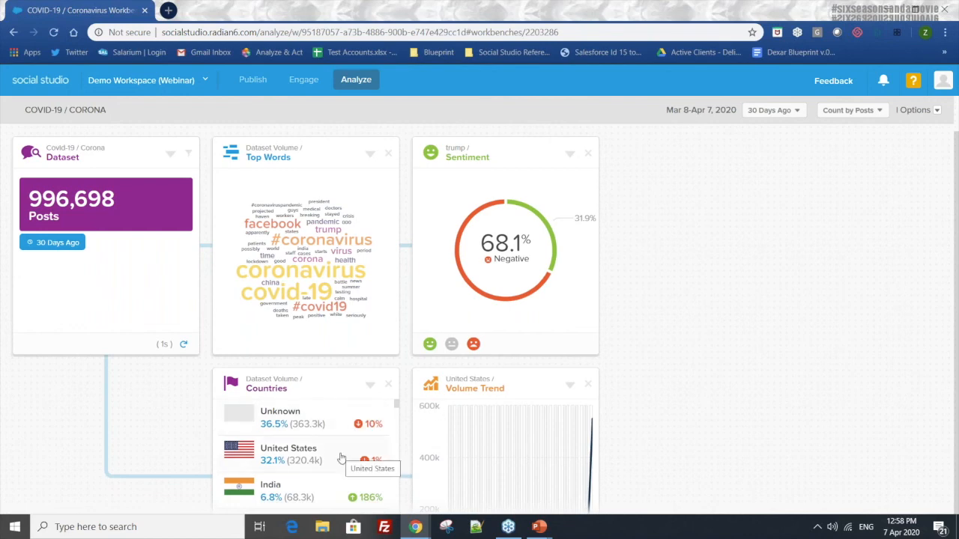
- Drill into the United States Volume Trend, view the posts for Apr 7, 2020, and return to the workbench
click(570, 385)
click(527, 409)
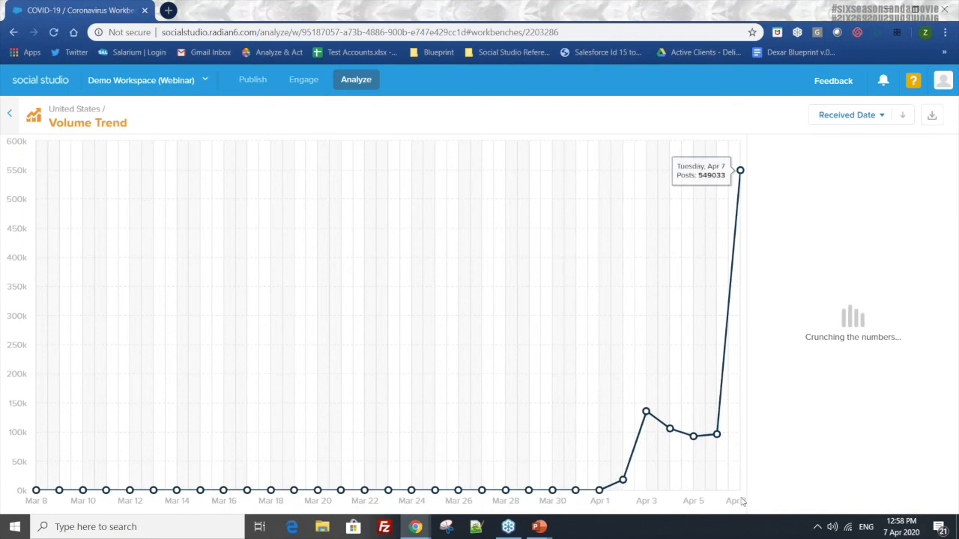
click(739, 172)
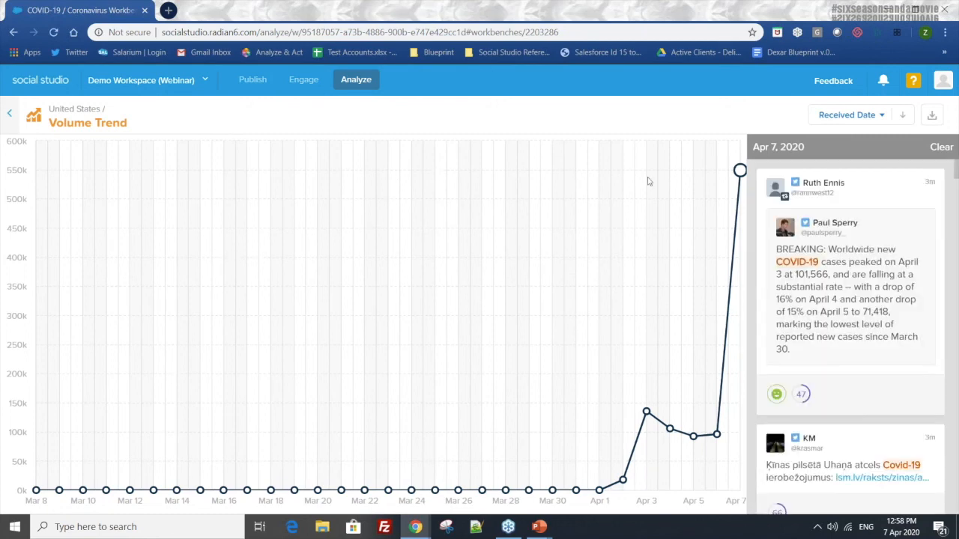
mouse_move(738, 174)
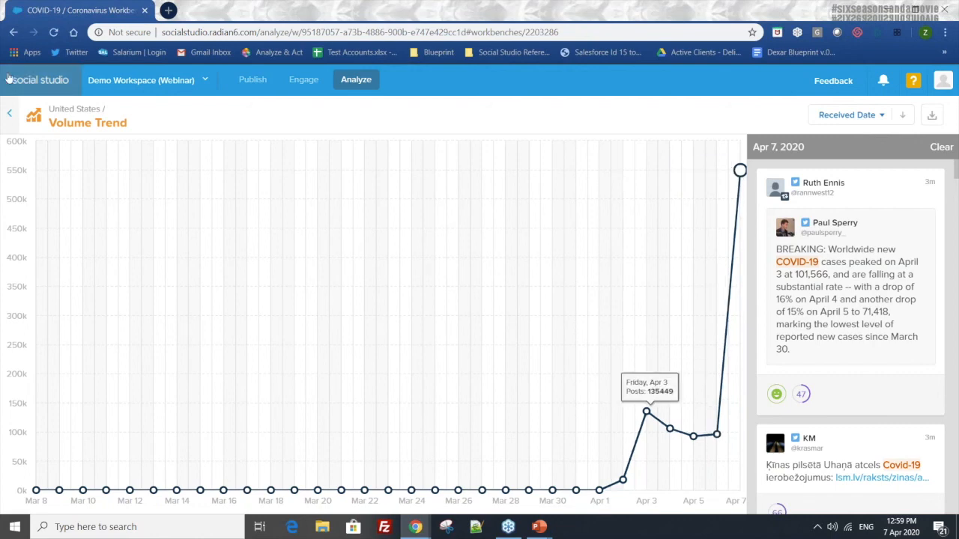
click(6, 112)
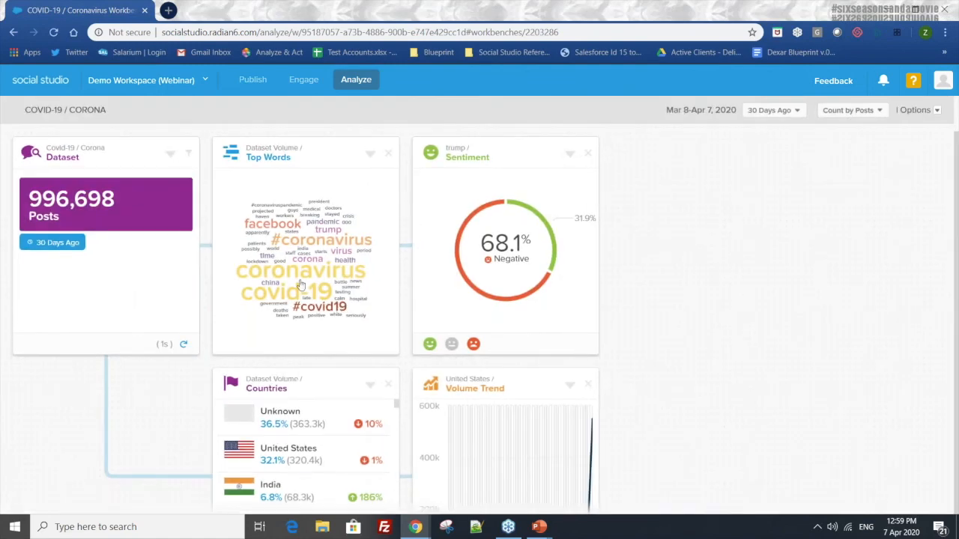
- Go to the gallery's reports, view the AFDigital - Salesforce Industry report's details, and return to the reports list
click(367, 84)
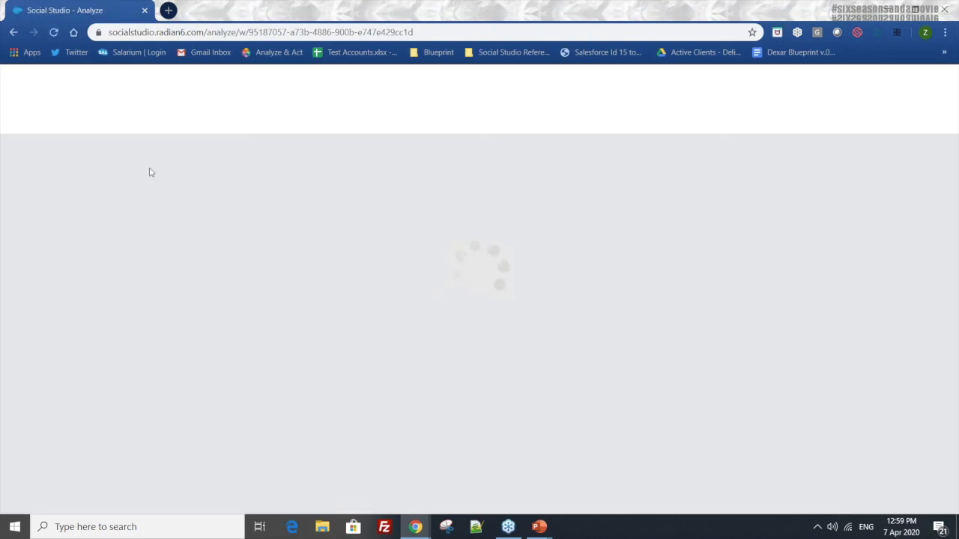
click(59, 203)
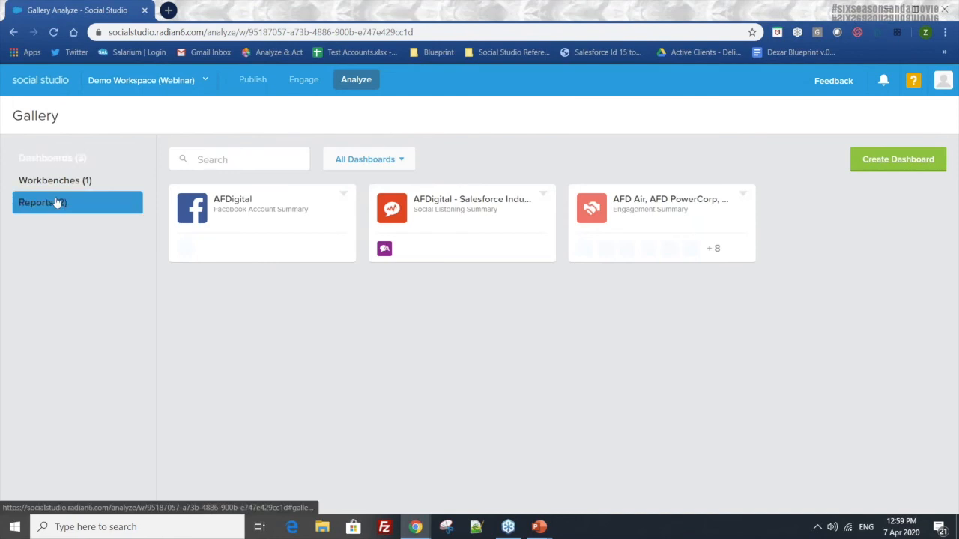
click(231, 231)
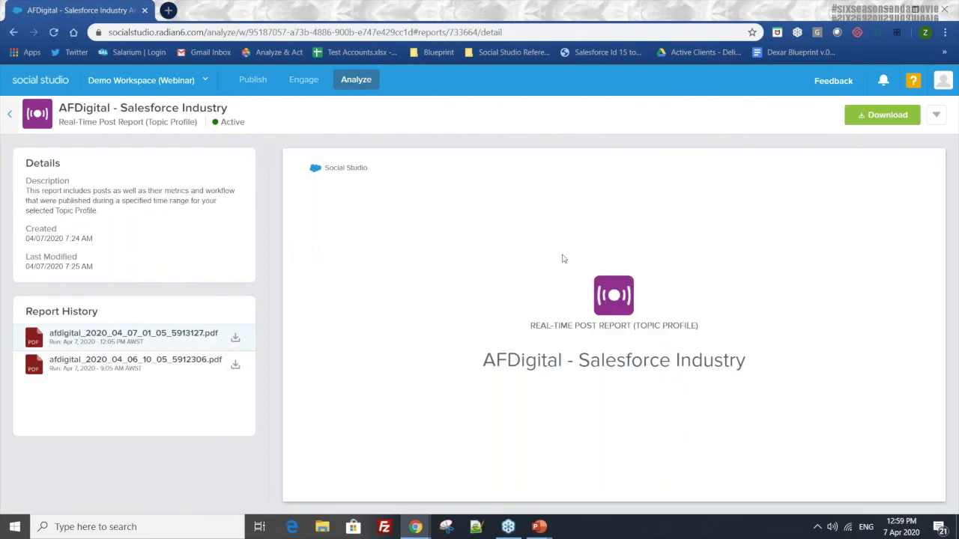
click(9, 113)
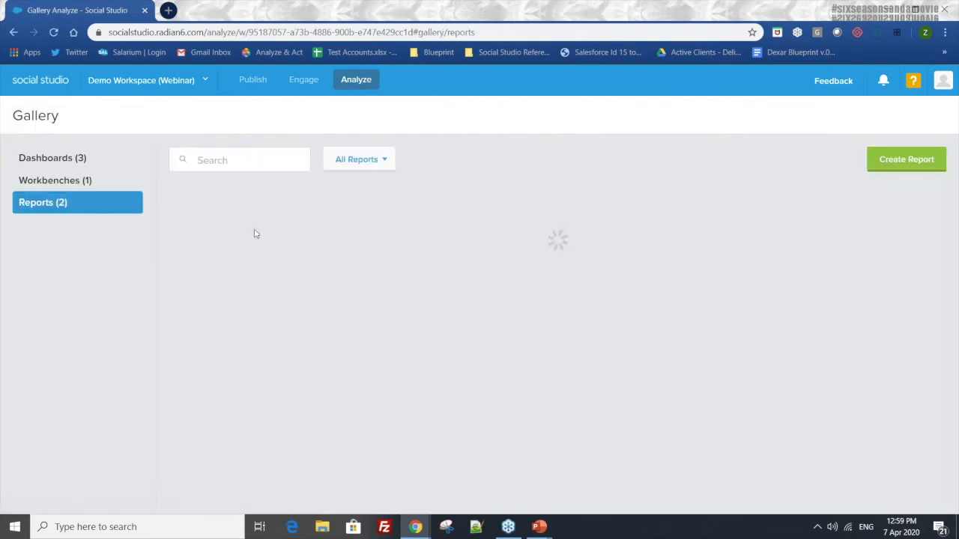
- Open the AFDigital dashboard report for editing and browse the date ranges for included posts without choosing another
click(185, 262)
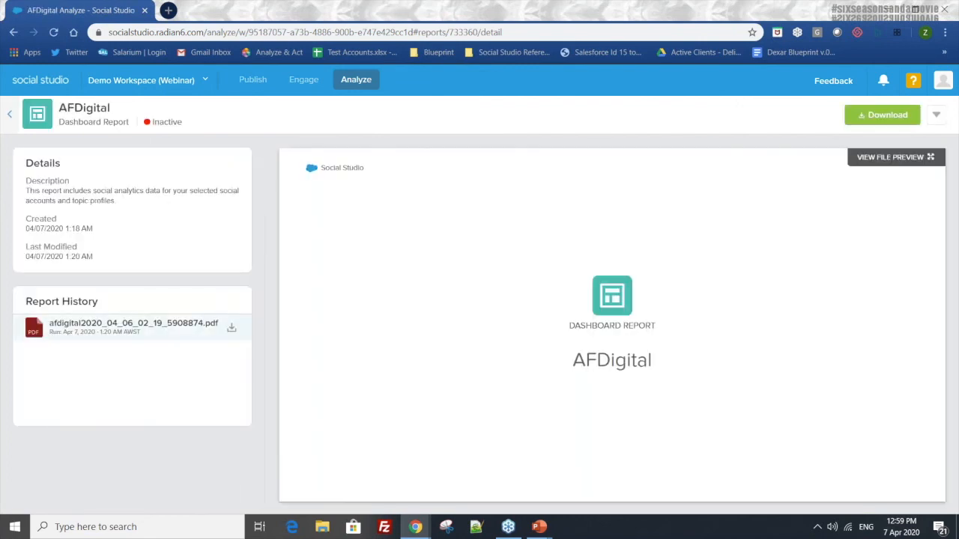
click(935, 115)
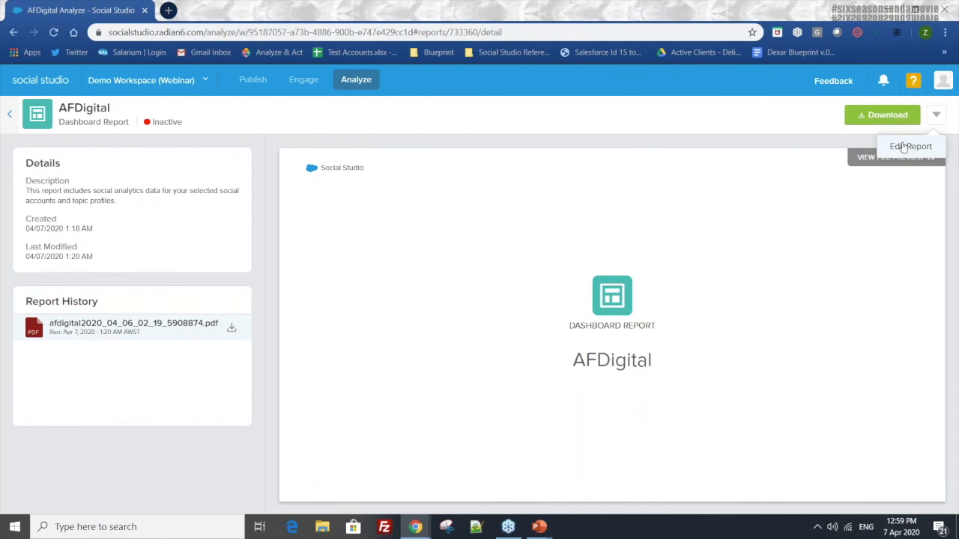
click(891, 153)
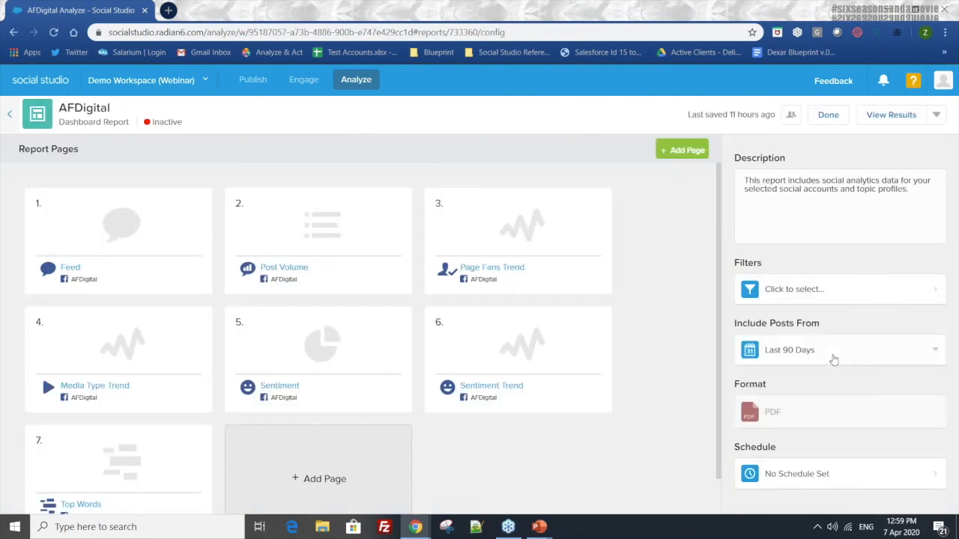
click(834, 357)
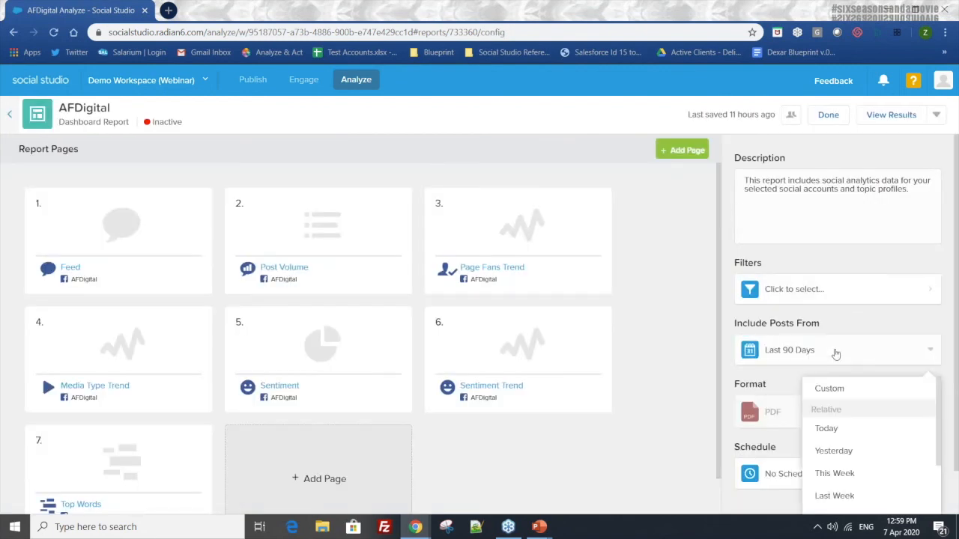
scroll(856, 342, down, 1)
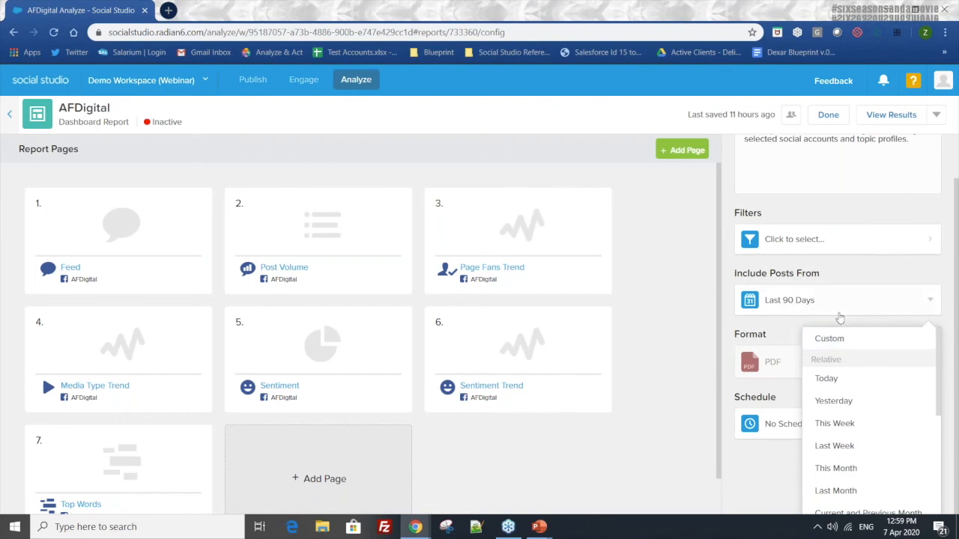
click(810, 309)
- Preview the Once frequency in the report's schedule, set it back to Never, and return to the reports list without saving
click(795, 471)
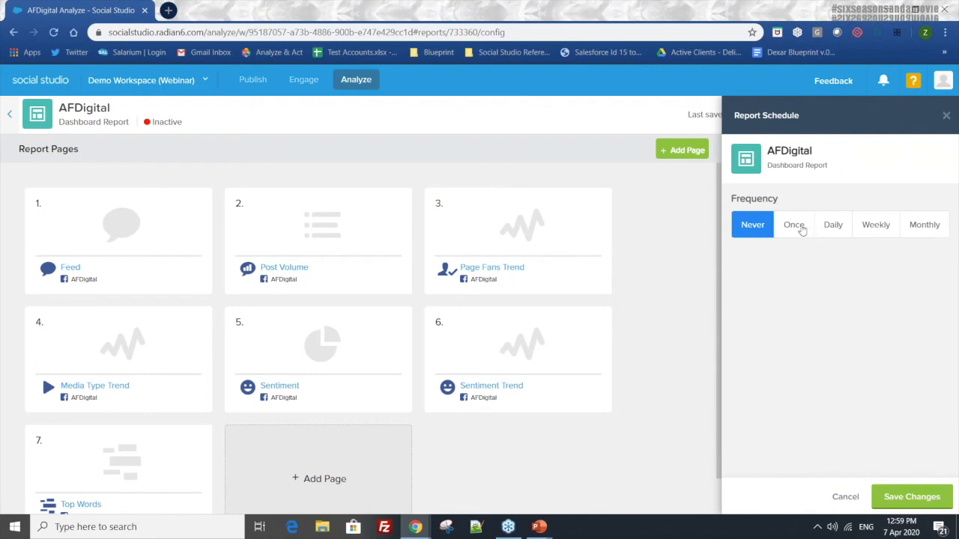
click(800, 227)
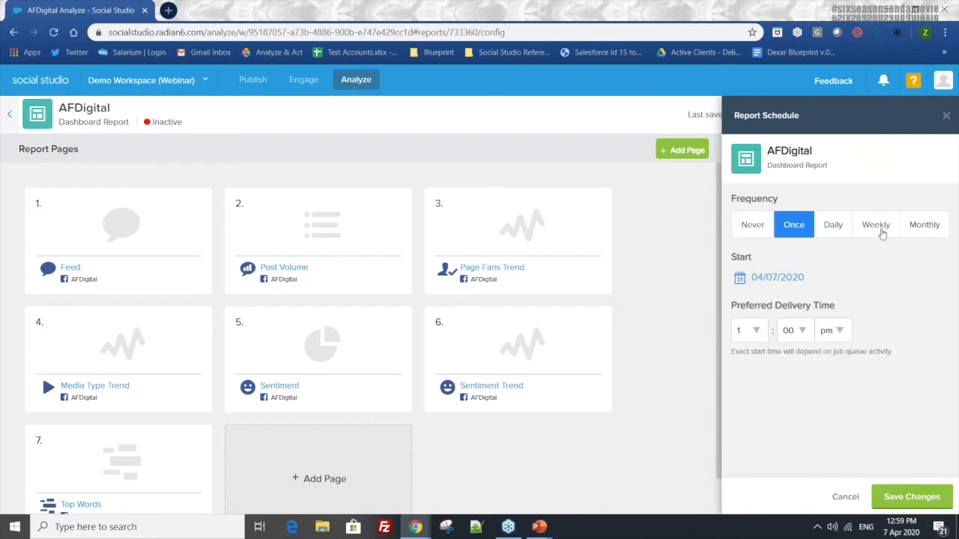
click(760, 226)
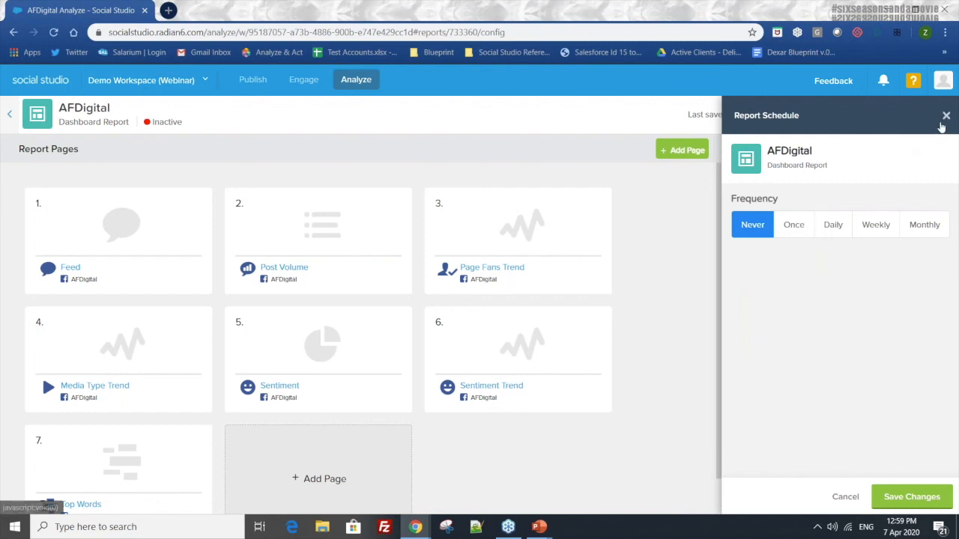
click(945, 115)
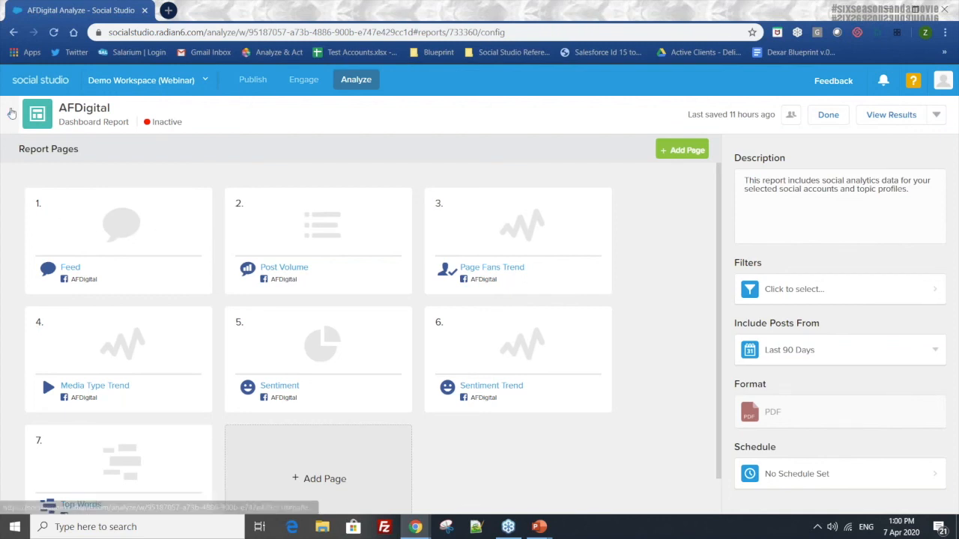
click(10, 114)
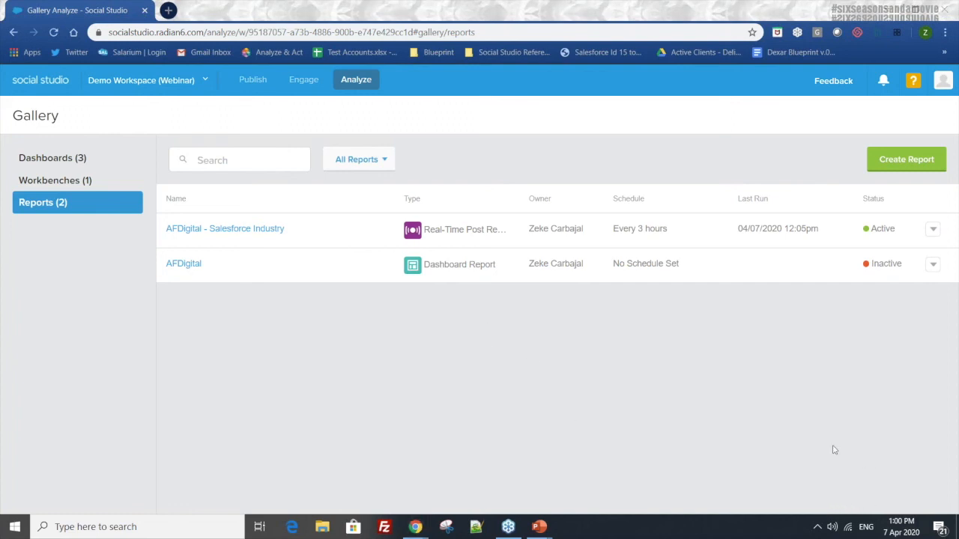
- Switch to the PowerPoint slideshow and advance to the Analyze Features Recap slide
key(alt+Tab)
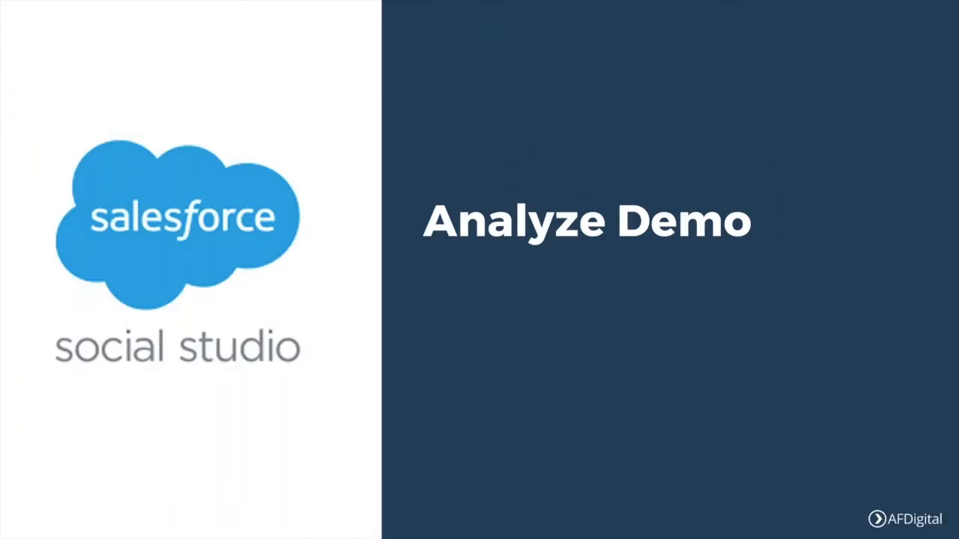
key(Right)
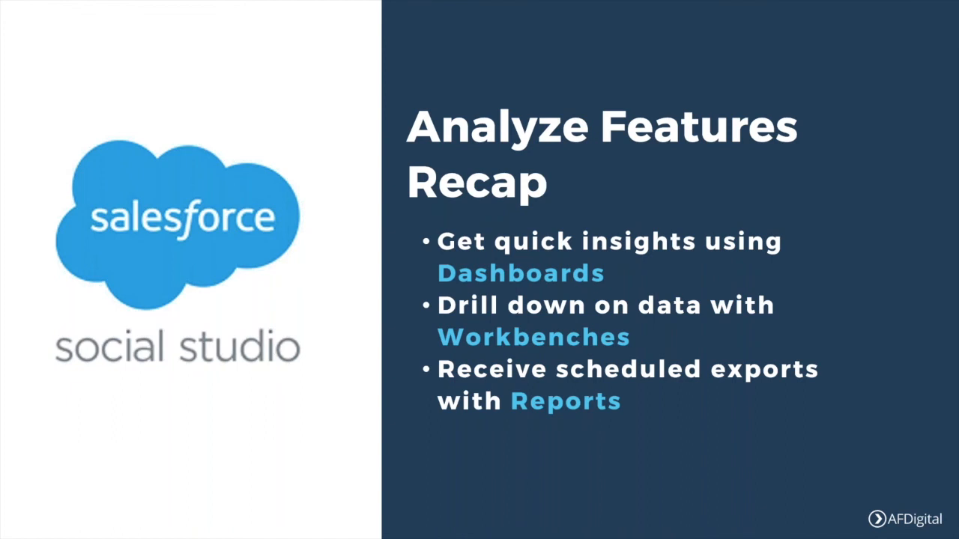